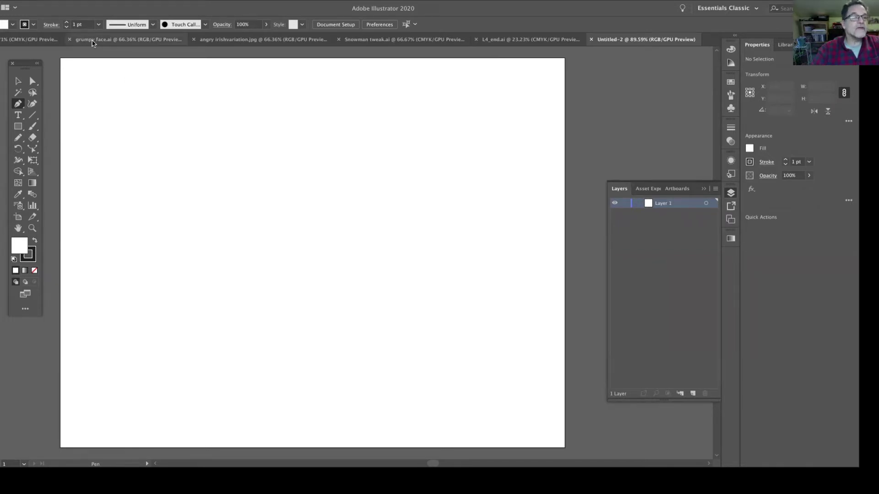
Step: Place doggie.jpg from the Desktop as a linked image, ready to drop onto Untitled-2
{"action": "left_click", "coordinate": [21, 0]}
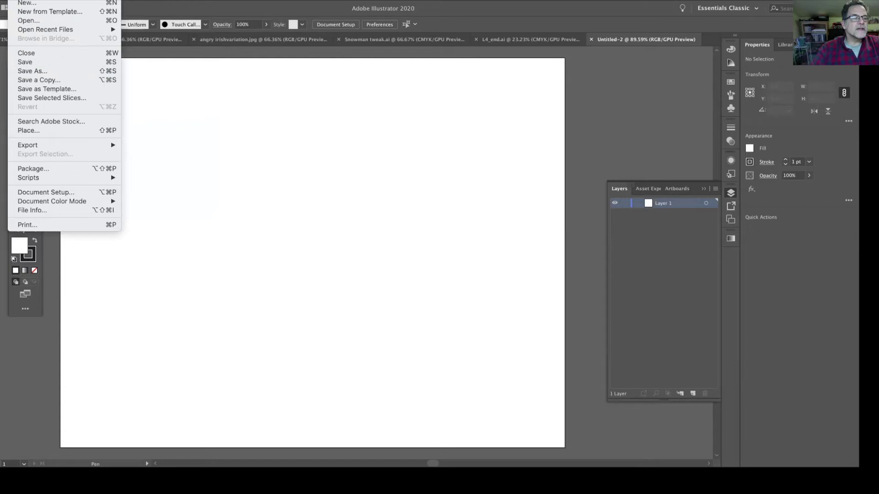
{"action": "left_click", "coordinate": [55, 132]}
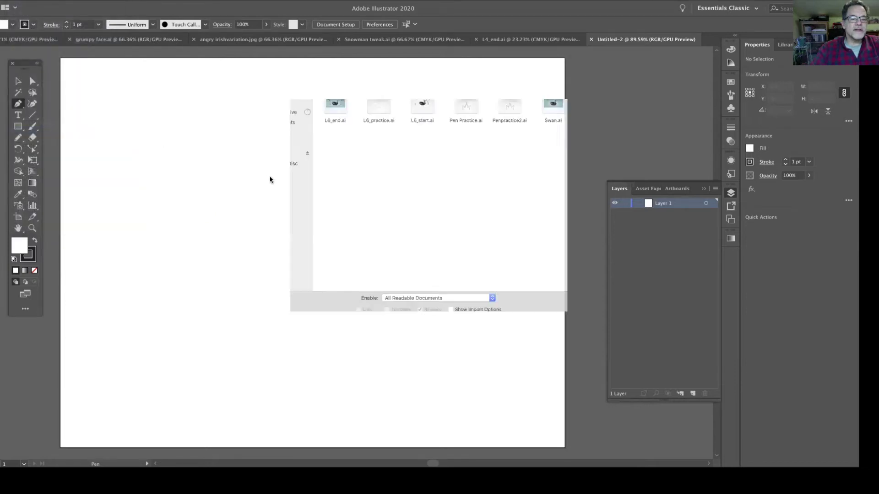
{"action": "left_click", "coordinate": [401, 54]}
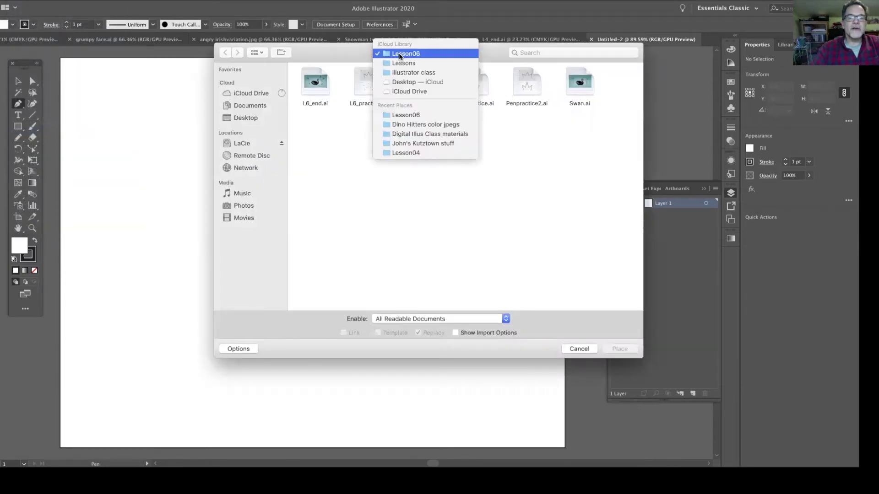
{"action": "left_click", "coordinate": [399, 82]}
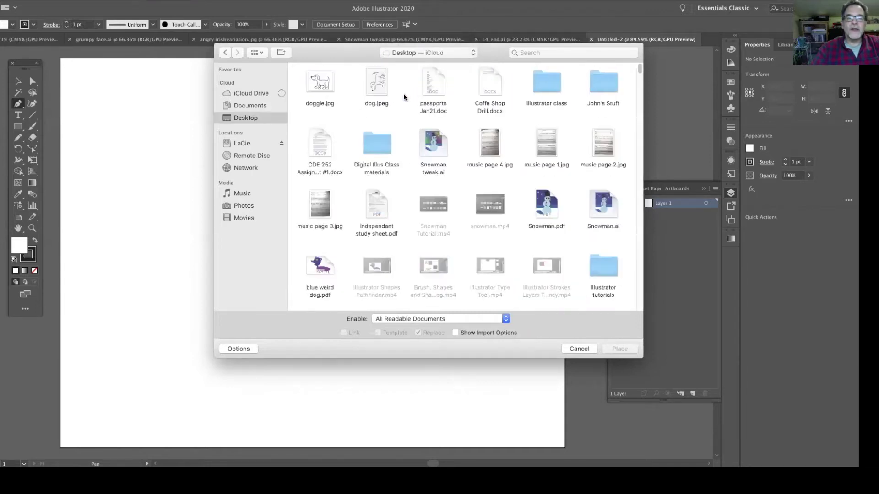
{"action": "left_click", "coordinate": [310, 88]}
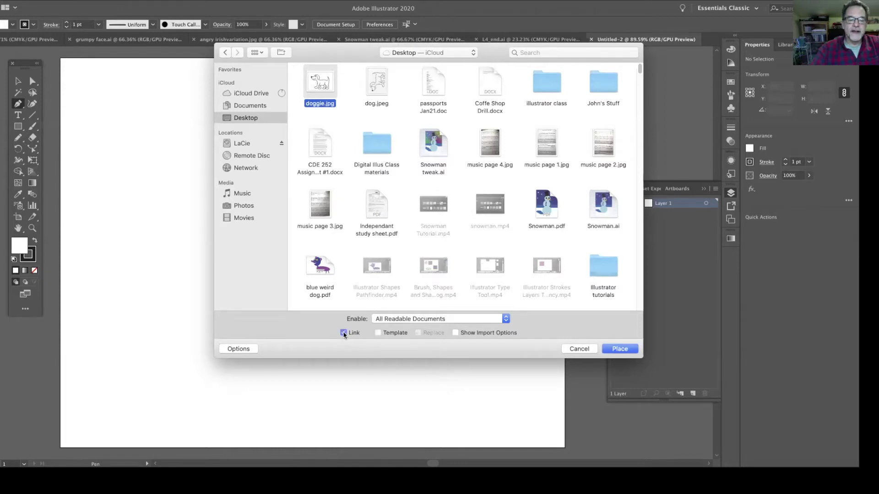
{"action": "left_click", "coordinate": [619, 348]}
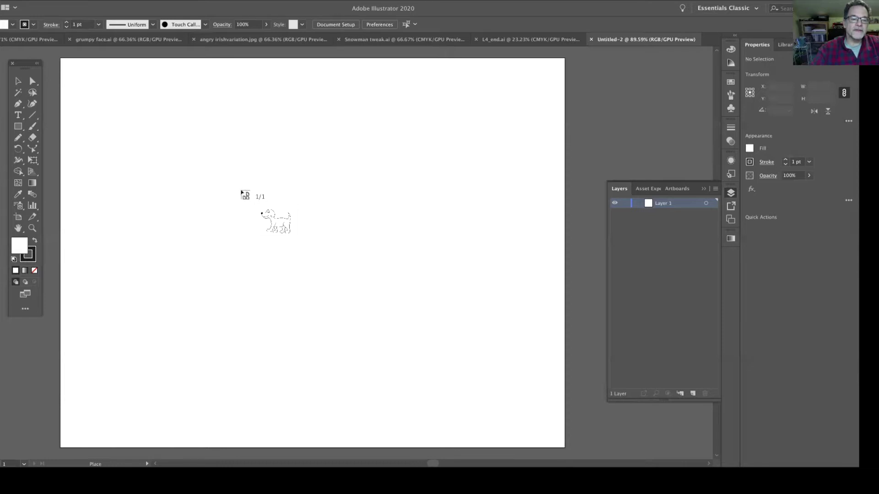
Step: Drop the dog sketch onto the artboard and undo the stray pen stroke
{"action": "left_click", "coordinate": [241, 192]}
{"action": "key", "text": "p"}
{"action": "left_click_drag", "start_coordinate": [325, 210], "coordinate": [97, 131]}
{"action": "key", "text": "ctrl+z"}
{"action": "left_click", "coordinate": [19, 81]}
{"action": "left_click", "coordinate": [281, 180]}
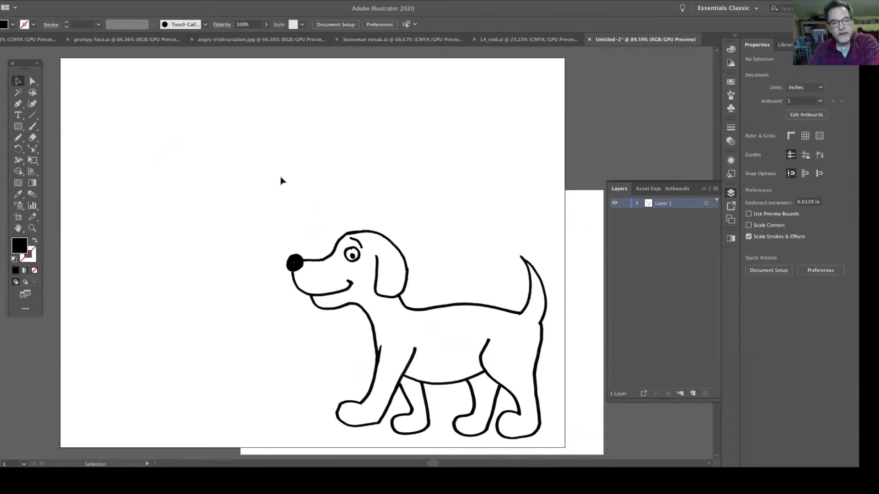
Step: Move the dog sketch and enlarge it to about 9.1 × 6.4 inches
{"action": "left_click_drag", "start_coordinate": [380, 284], "coordinate": [206, 156]}
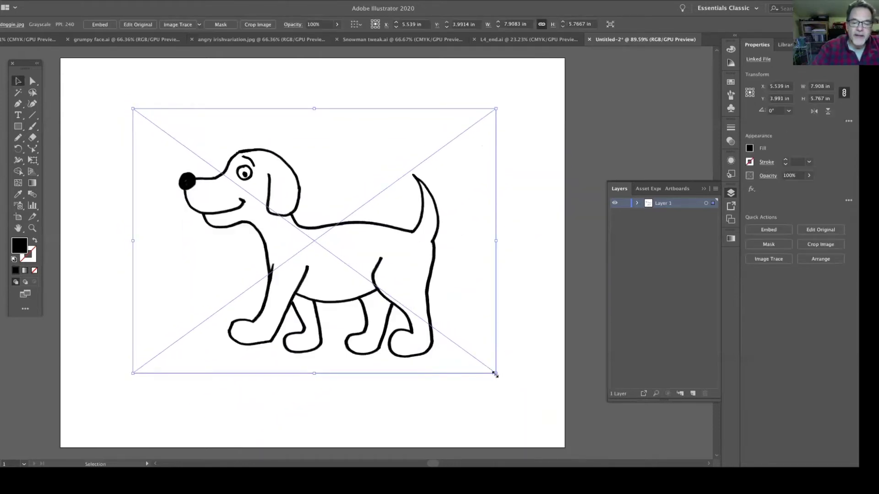
{"action": "left_click_drag", "start_coordinate": [495, 372], "coordinate": [528, 388]}
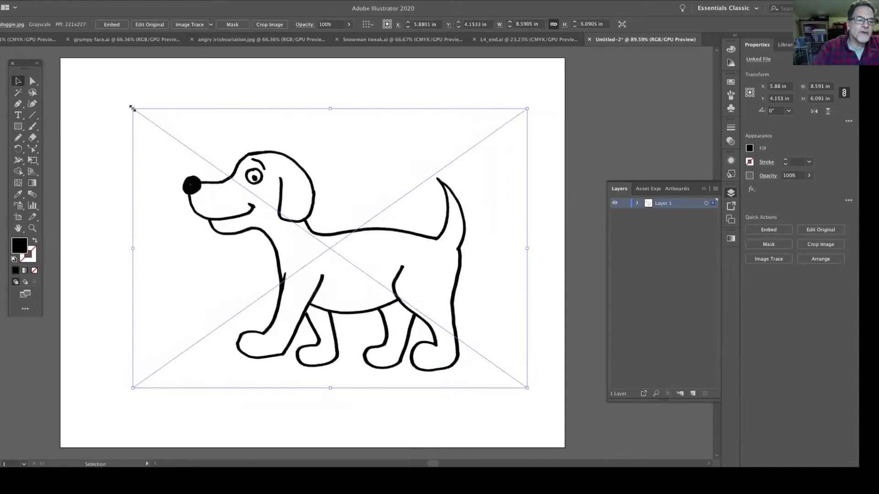
{"action": "left_click_drag", "start_coordinate": [130, 107], "coordinate": [109, 94]}
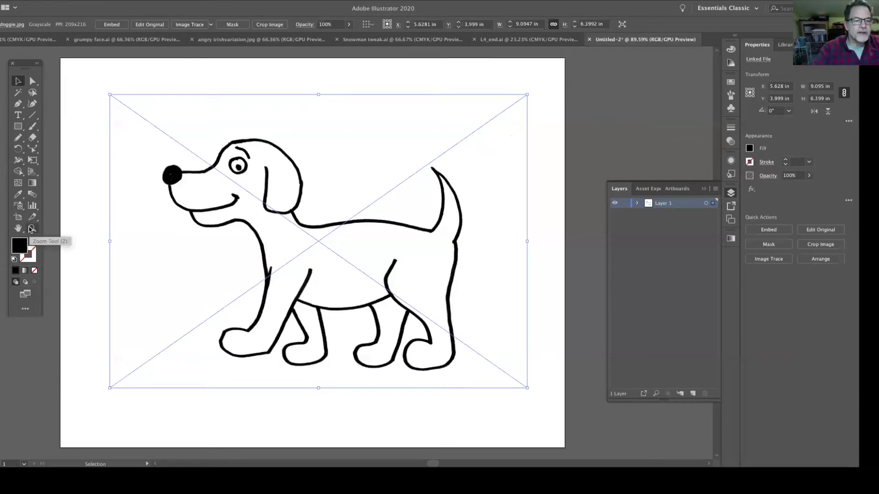
{"action": "left_click", "coordinate": [32, 229]}
{"action": "left_click", "coordinate": [317, 201]}
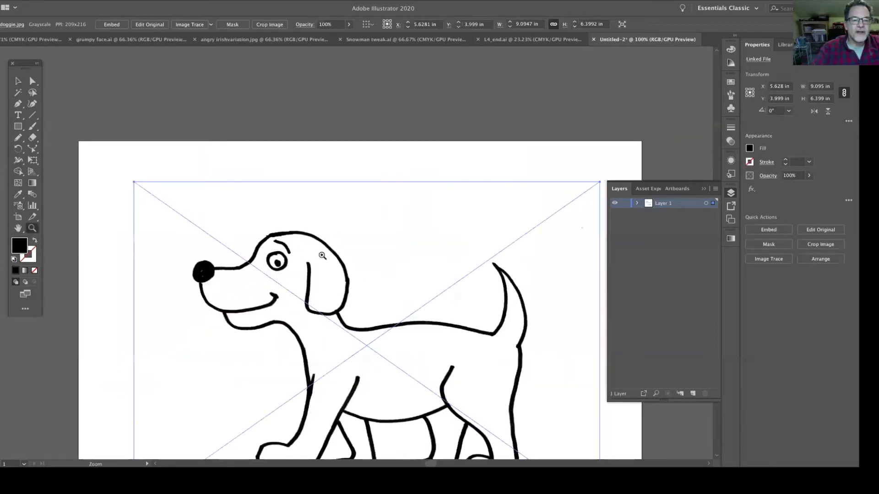
{"action": "left_click", "coordinate": [323, 256]}
{"action": "left_click", "coordinate": [322, 250]}
{"action": "left_click", "coordinate": [323, 249]}
{"action": "left_click", "coordinate": [327, 238]}
{"action": "left_click", "coordinate": [243, 247]}
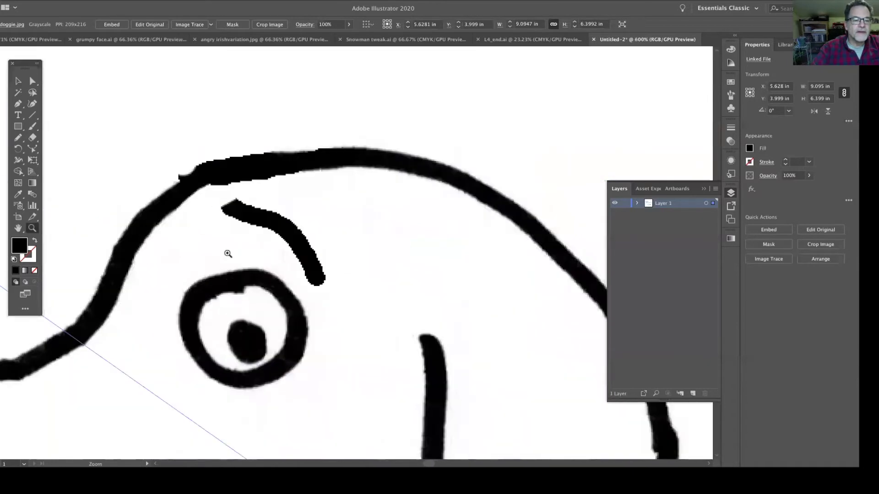
{"action": "left_click", "coordinate": [231, 254]}
{"action": "left_click", "coordinate": [287, 246]}
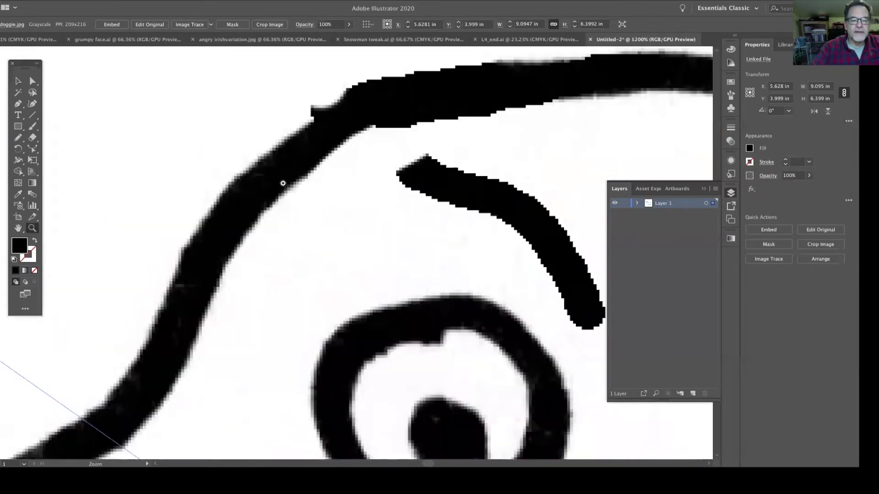
{"action": "left_click", "coordinate": [288, 182]}
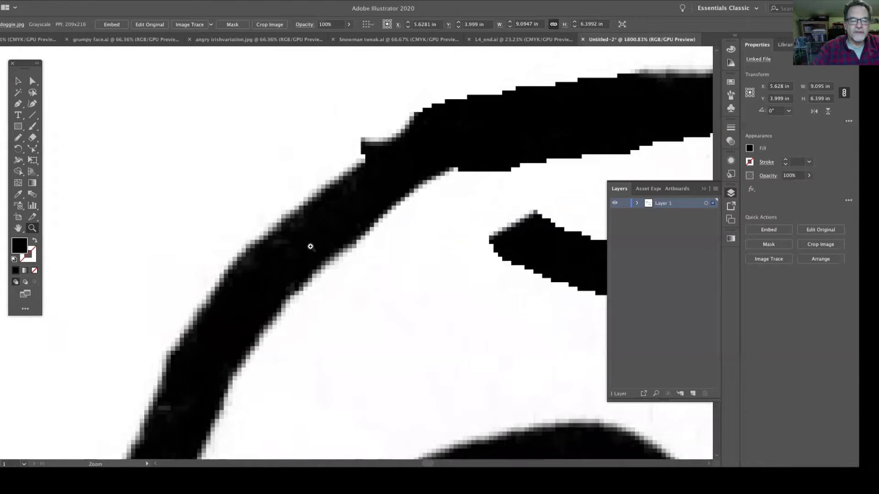
{"action": "left_click", "coordinate": [321, 254]}
{"action": "key", "text": "super+minus"}
{"action": "key", "text": "super+minus"}
{"action": "key", "text": "super+minus"}
{"action": "key", "text": "super+minus"}
{"action": "key", "text": "super+minus"}
{"action": "key", "text": "super+minus"}
{"action": "key", "text": "super+minus"}
{"action": "key", "text": "super+minus"}
{"action": "key", "text": "super+minus"}
{"action": "key", "text": "super+minus"}
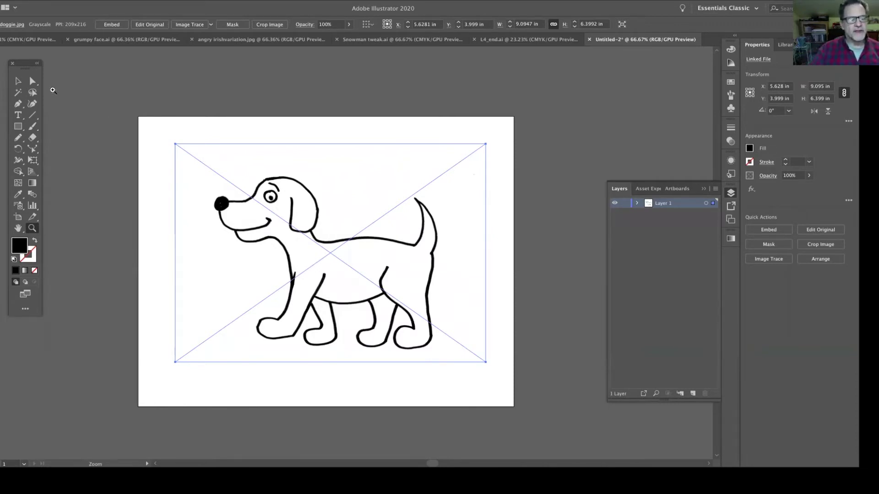
Step: Select the placed dog sketch and show the Image Trace presets list, Default through Technical Drawing
{"action": "left_click", "coordinate": [17, 83]}
{"action": "left_click", "coordinate": [158, 138]}
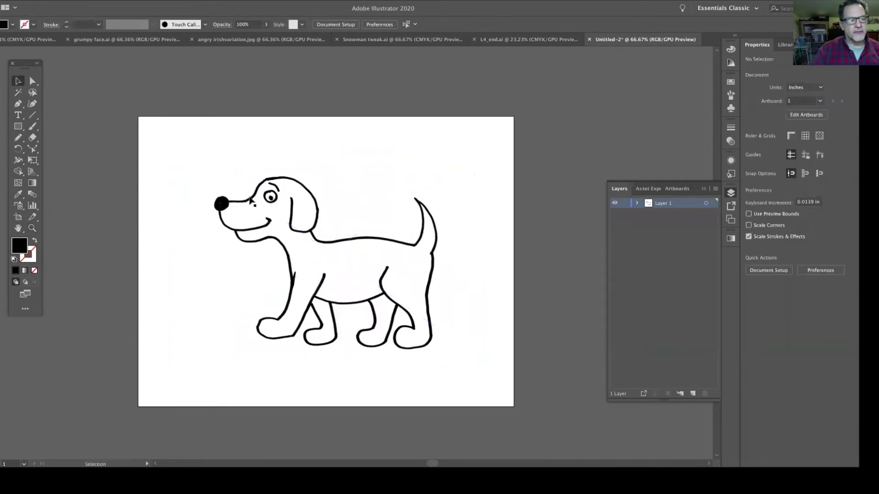
{"action": "left_click", "coordinate": [268, 201]}
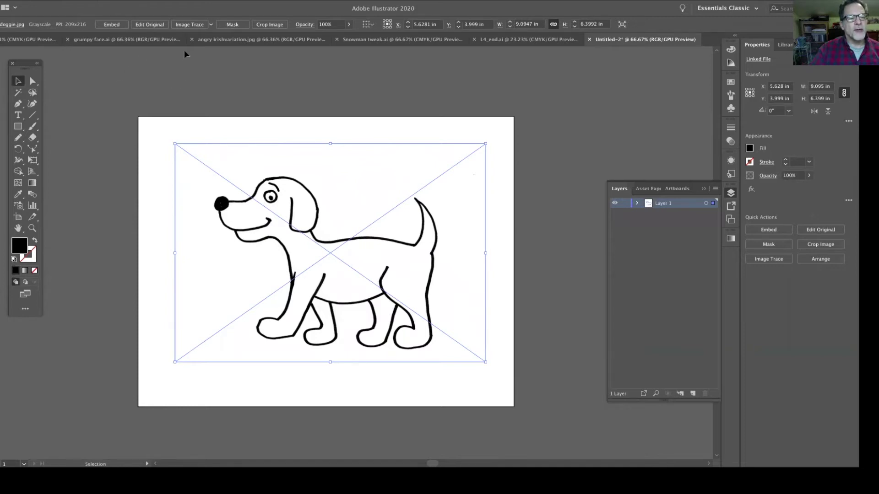
{"action": "left_click", "coordinate": [210, 25]}
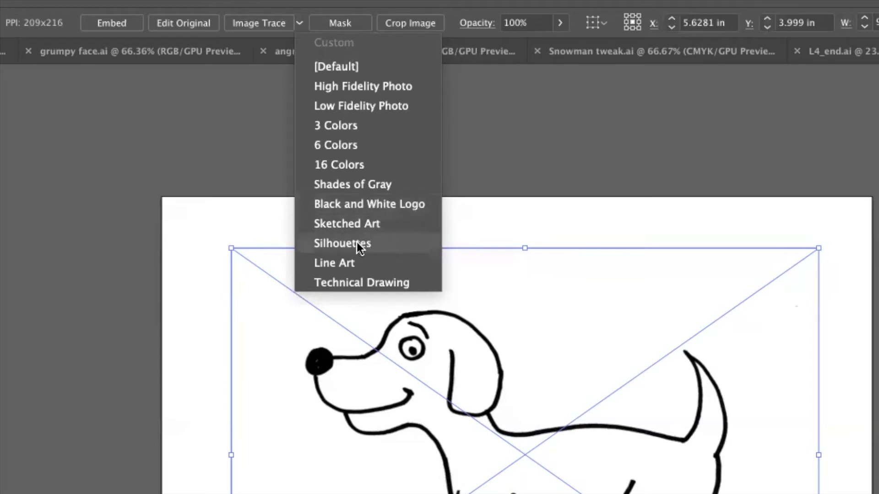
Step: Scale the dog sketch to about 6.5 × 5.4 in, move it left, and add a copy on the right
{"action": "left_click", "coordinate": [543, 225]}
{"action": "left_click_drag", "start_coordinate": [818, 248], "coordinate": [648, 315]}
{"action": "left_click_drag", "start_coordinate": [442, 493], "coordinate": [339, 463]}
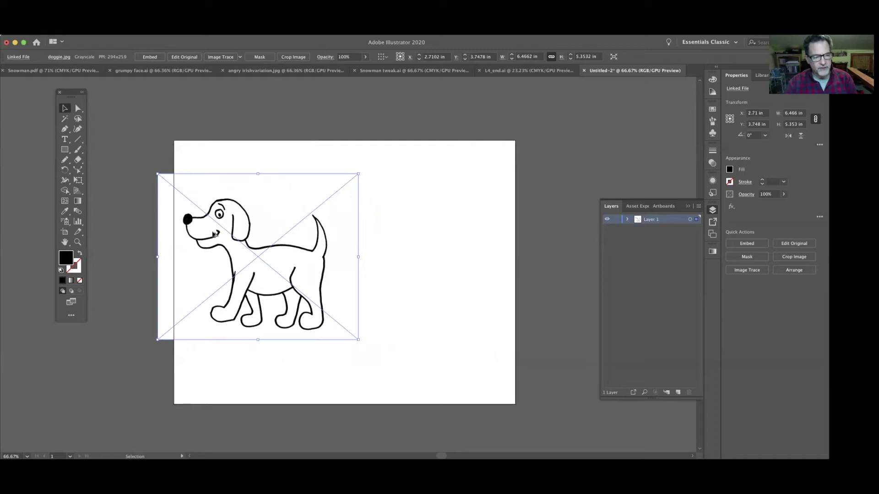
{"action": "left_click_drag", "start_coordinate": [203, 227], "coordinate": [417, 225]}
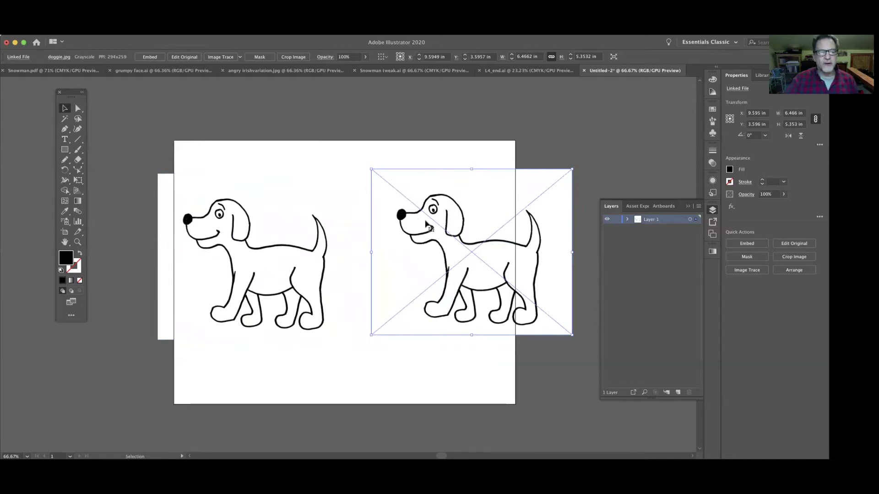
Step: Trace the right dog copy with the Silhouettes preset instead of the default trace
{"action": "left_click", "coordinate": [224, 59]}
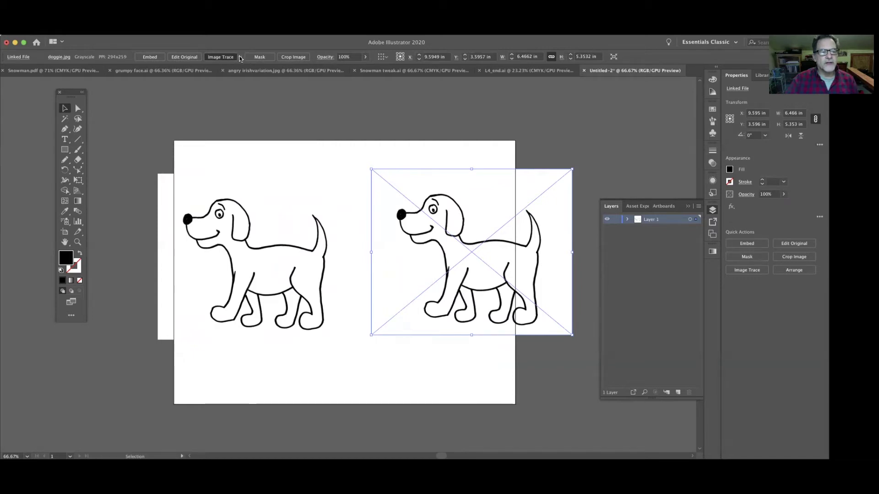
{"action": "left_click", "coordinate": [238, 57]}
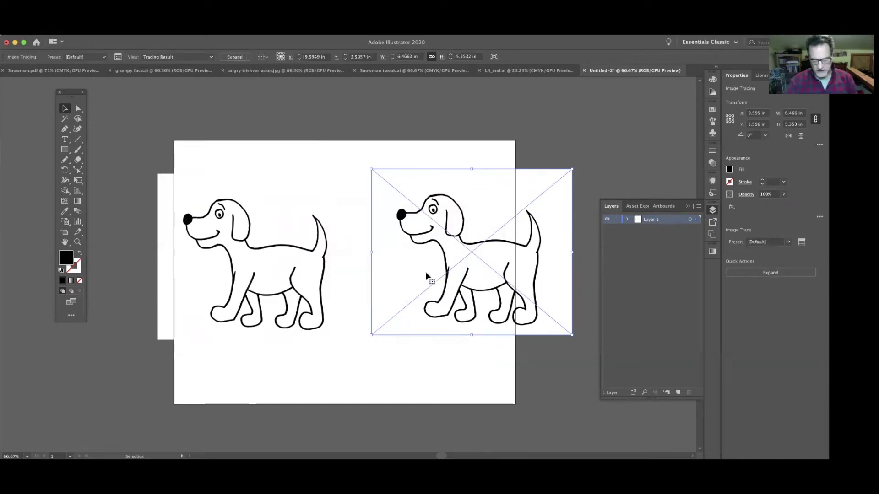
{"action": "key", "text": "super+z"}
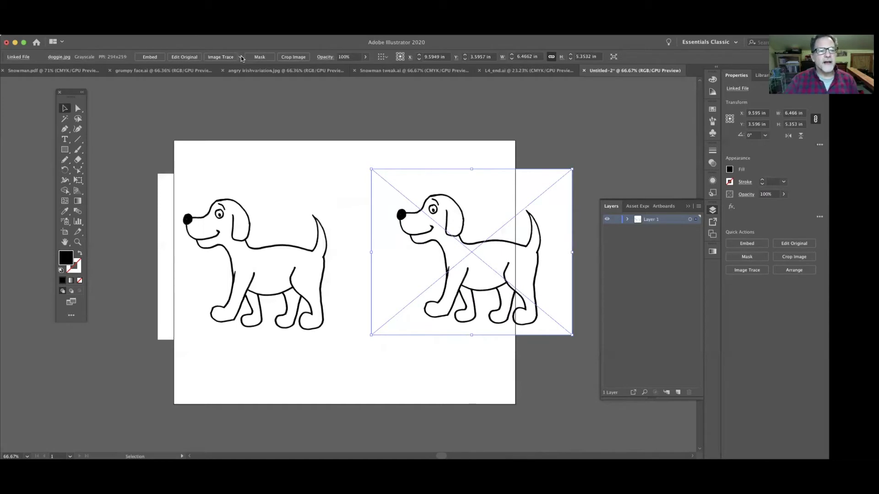
{"action": "left_click", "coordinate": [240, 57]}
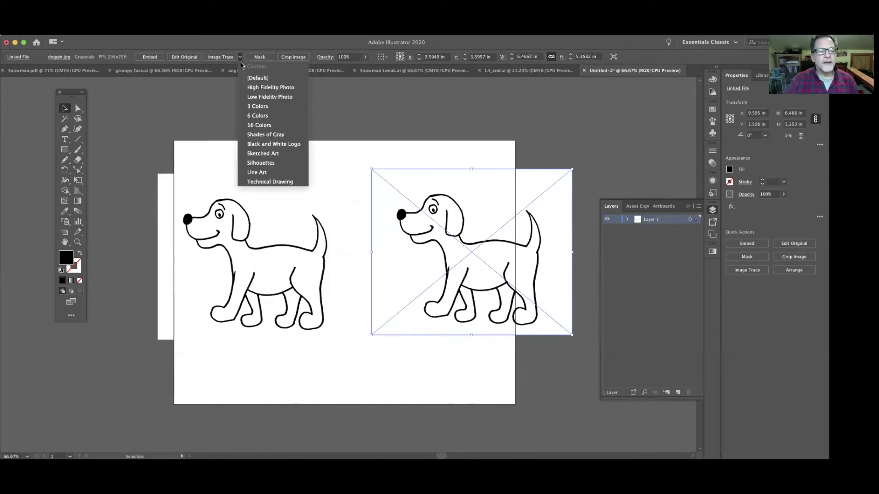
{"action": "left_click", "coordinate": [275, 163]}
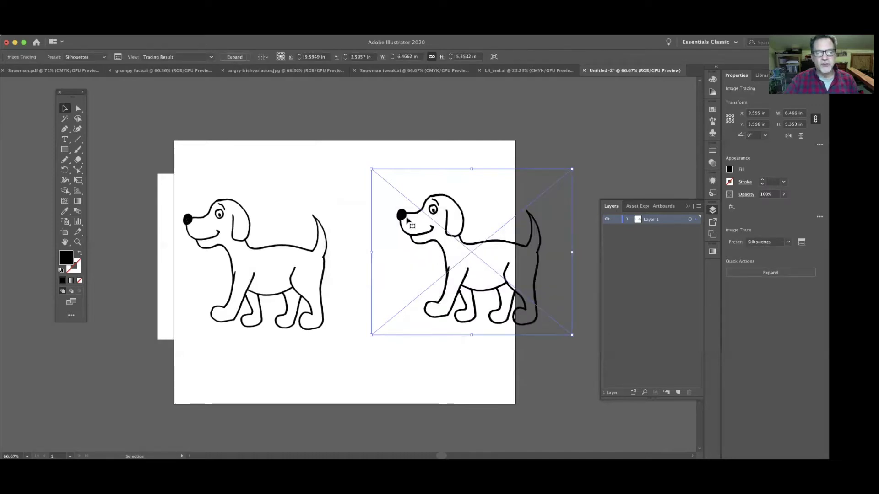
{"action": "left_click", "coordinate": [271, 259]}
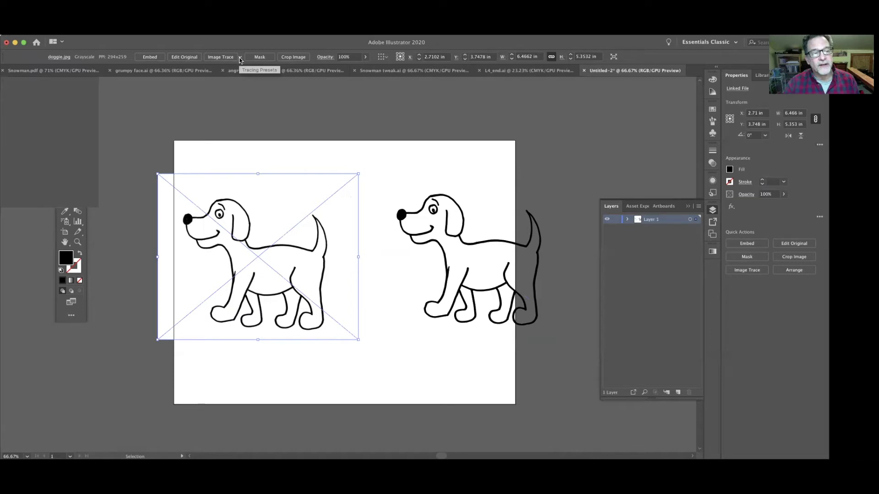
Step: Trace the left dog with the Black and White Logo preset and nudge it left
{"action": "left_click", "coordinate": [240, 58]}
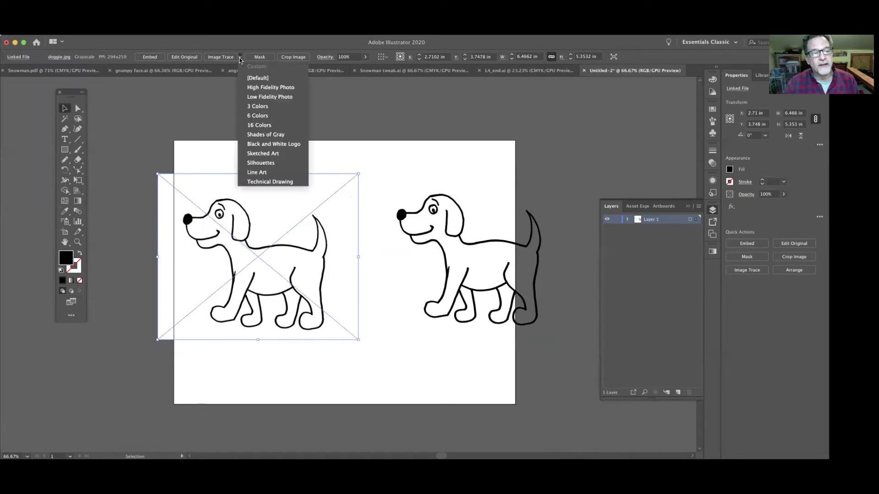
{"action": "left_click", "coordinate": [278, 145]}
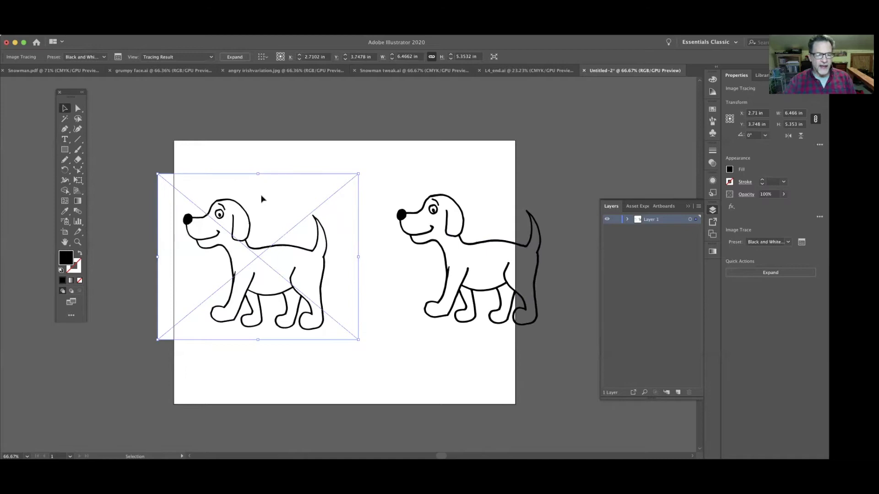
{"action": "mouse_move", "coordinate": [260, 199]}
{"action": "left_mouse_down"}
{"action": "mouse_move", "coordinate": [228, 198]}
{"action": "mouse_move", "coordinate": [263, 199]}
{"action": "mouse_move", "coordinate": [240, 198]}
{"action": "left_mouse_up"}
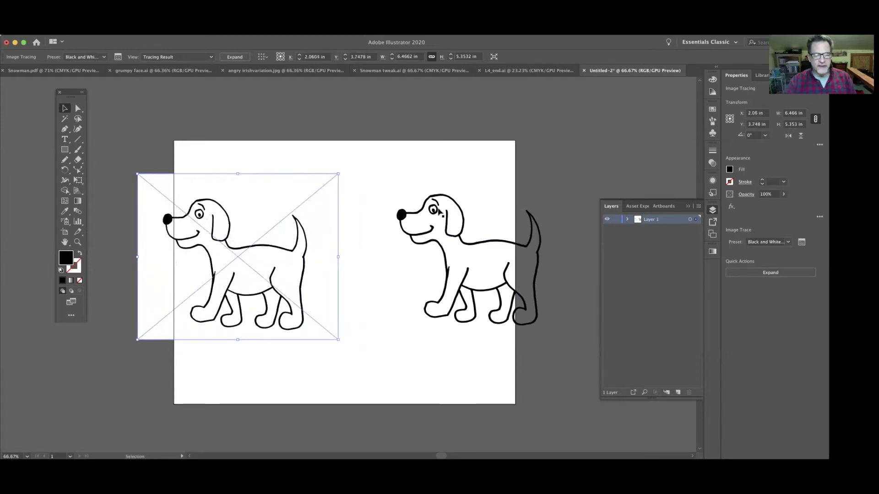
Step: Move the right traced dog to sit just beside the first, around X 7.784 in, Y 3.789 in
{"action": "left_click", "coordinate": [465, 246]}
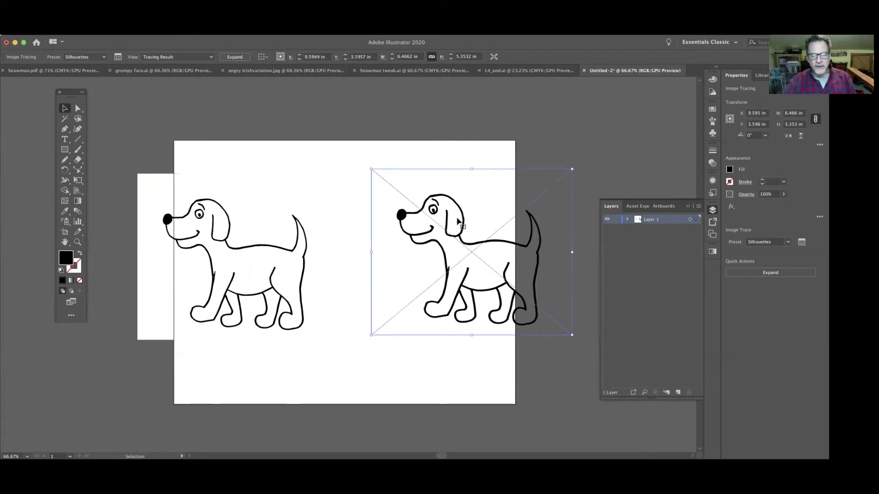
{"action": "mouse_move", "coordinate": [463, 225]}
{"action": "left_mouse_down"}
{"action": "mouse_move", "coordinate": [497, 222]}
{"action": "mouse_move", "coordinate": [455, 221]}
{"action": "left_mouse_up"}
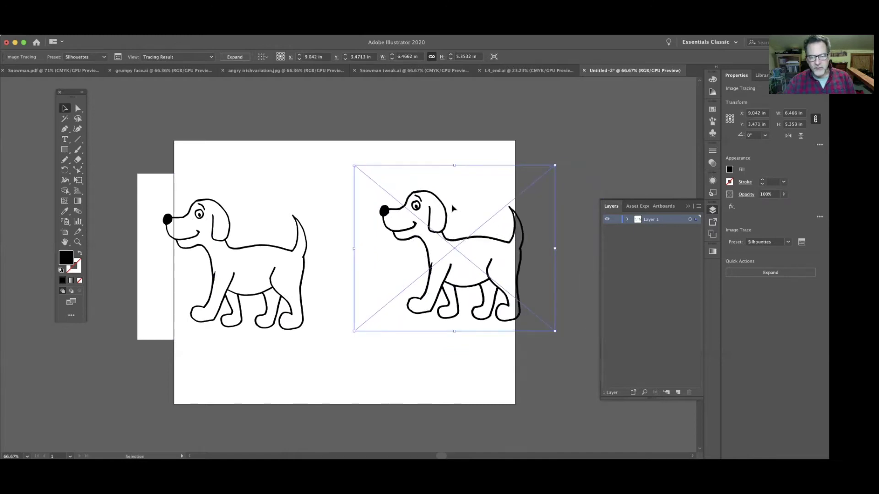
{"action": "mouse_move", "coordinate": [455, 202]}
{"action": "left_mouse_down"}
{"action": "mouse_move", "coordinate": [461, 198]}
{"action": "mouse_move", "coordinate": [417, 227]}
{"action": "left_mouse_up"}
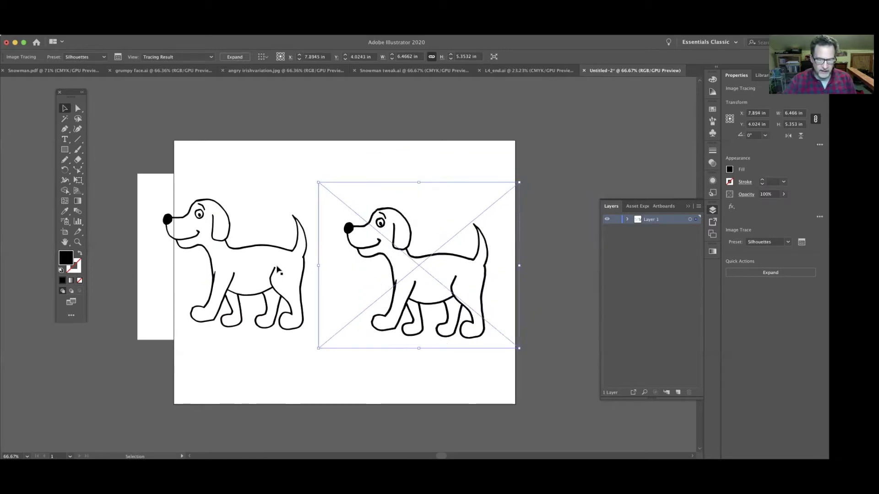
{"action": "left_click_drag", "start_coordinate": [429, 273], "coordinate": [426, 266]}
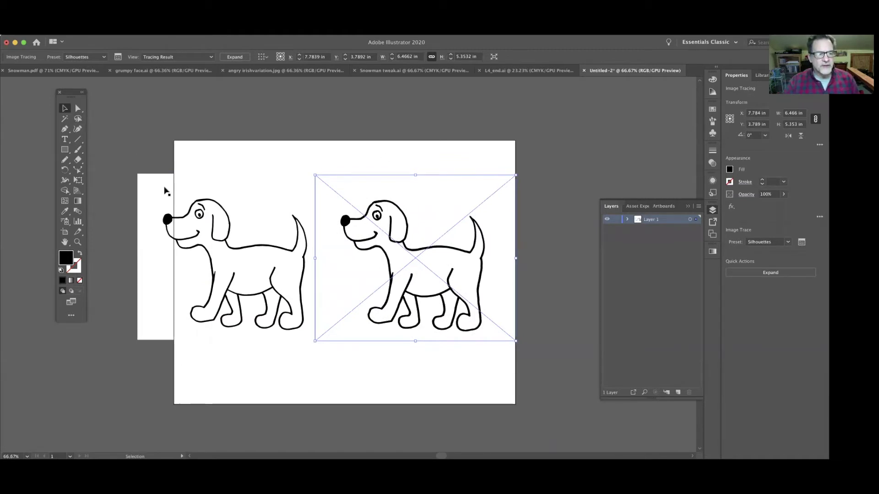
Step: Select both traced dogs and zoom in to inspect the right dog's ear and chest
{"action": "left_click_drag", "start_coordinate": [166, 190], "coordinate": [177, 190]}
{"action": "left_click", "coordinate": [382, 216], "text": "shift"}
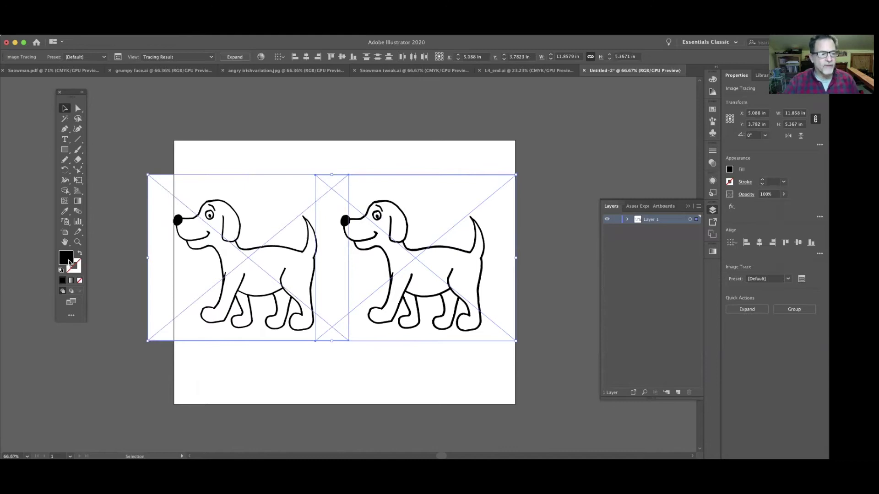
{"action": "left_click", "coordinate": [78, 242]}
{"action": "left_click", "coordinate": [395, 244]}
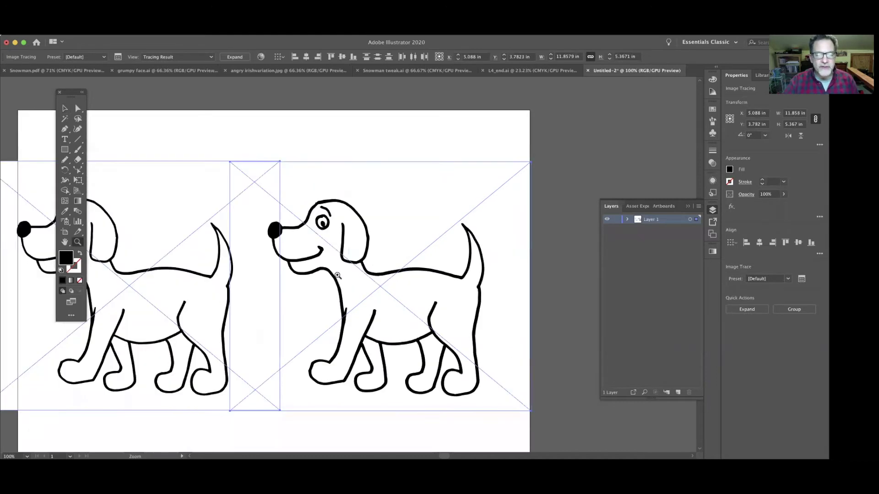
{"action": "left_click", "coordinate": [338, 276]}
{"action": "left_click", "coordinate": [351, 261]}
{"action": "left_click", "coordinate": [361, 247]}
{"action": "left_click", "coordinate": [355, 272]}
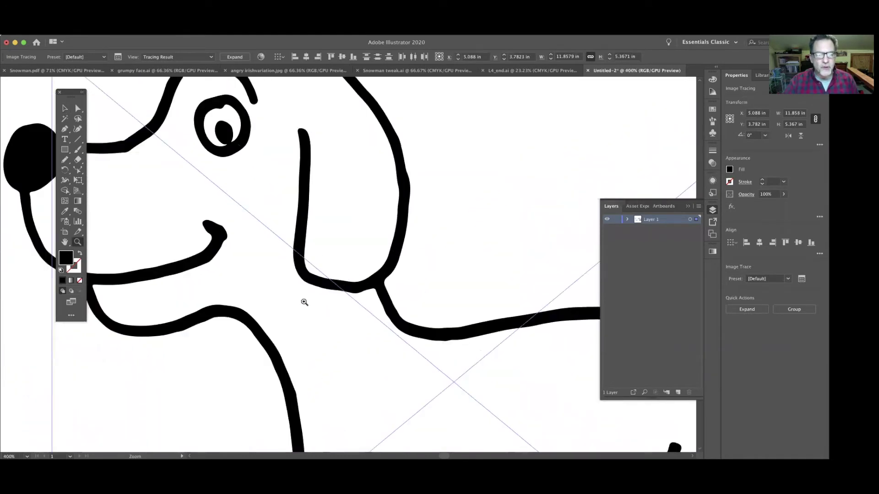
{"action": "key", "text": "super+0"}
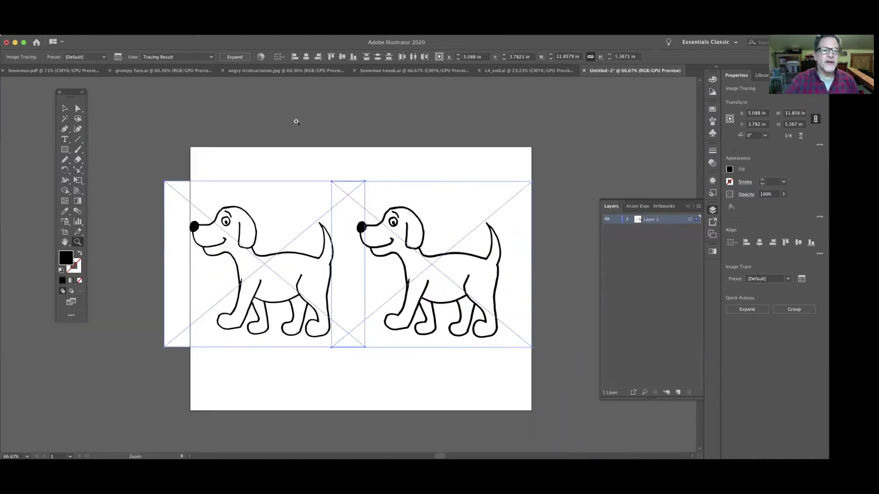
Step: Expand both tracings into grouped, editable vector paths and deselect them
{"action": "left_click", "coordinate": [237, 60]}
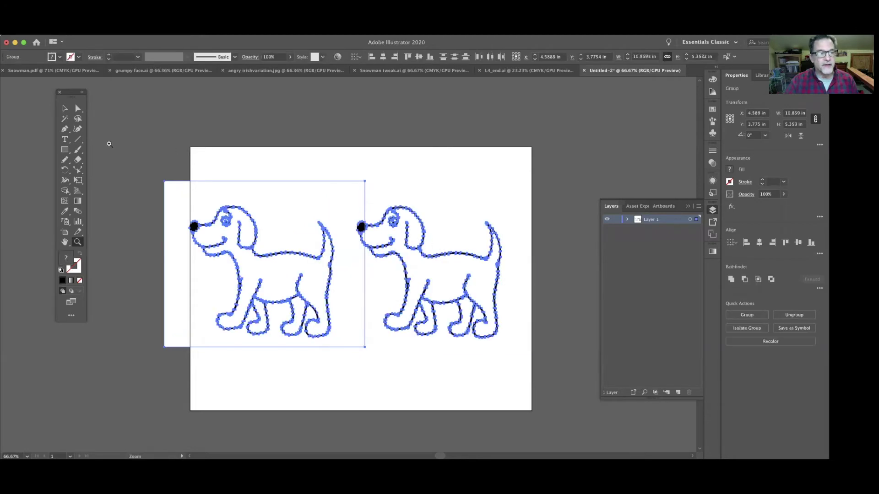
{"action": "left_click", "coordinate": [65, 108]}
{"action": "left_click", "coordinate": [130, 153]}
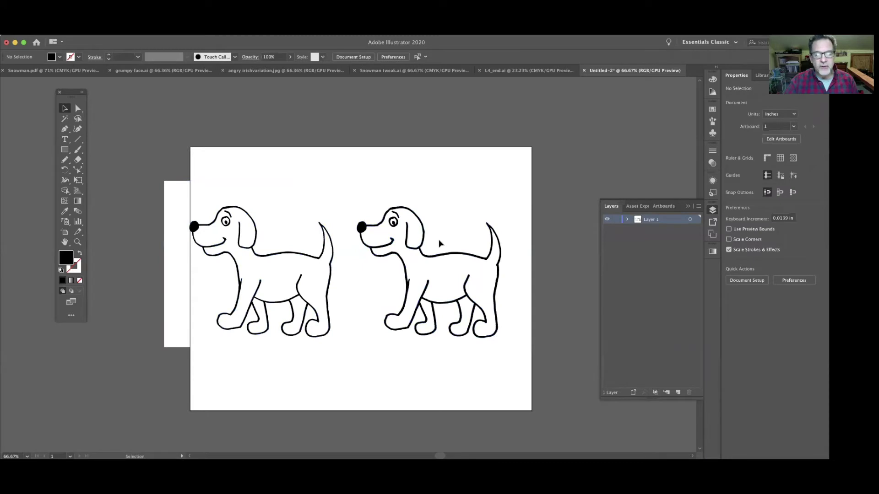
{"action": "left_click", "coordinate": [78, 242]}
{"action": "left_click", "coordinate": [454, 262]}
{"action": "left_click", "coordinate": [349, 271]}
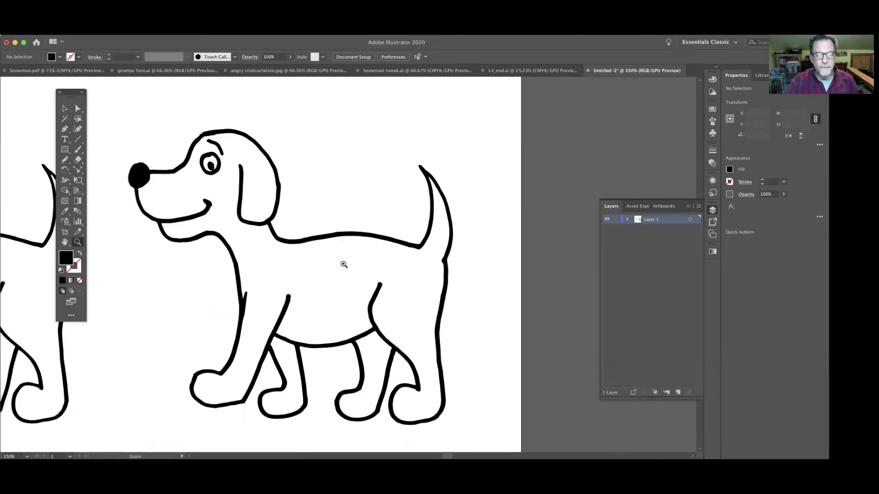
{"action": "left_click_drag", "start_coordinate": [341, 259], "coordinate": [326, 238]}
{"action": "left_click", "coordinate": [78, 108]}
{"action": "left_click", "coordinate": [334, 235]}
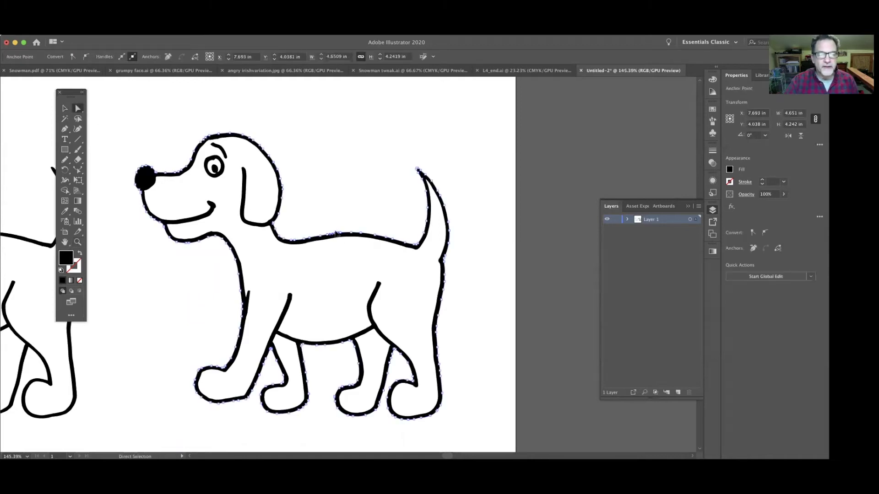
{"action": "left_click_drag", "start_coordinate": [334, 235], "coordinate": [352, 209]}
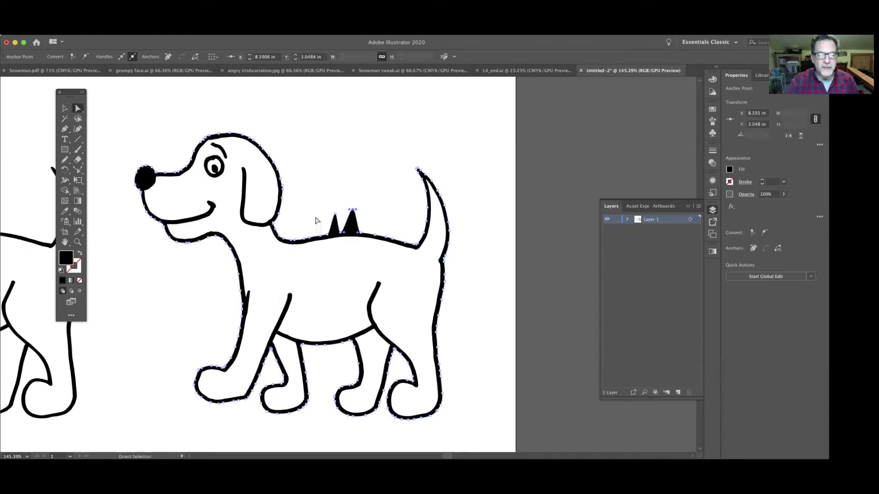
{"action": "left_click", "coordinate": [316, 221]}
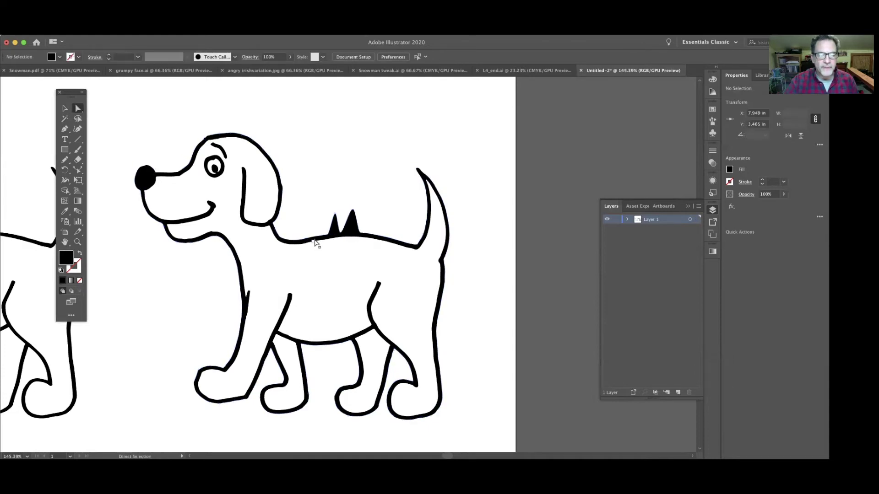
{"action": "left_click", "coordinate": [317, 239]}
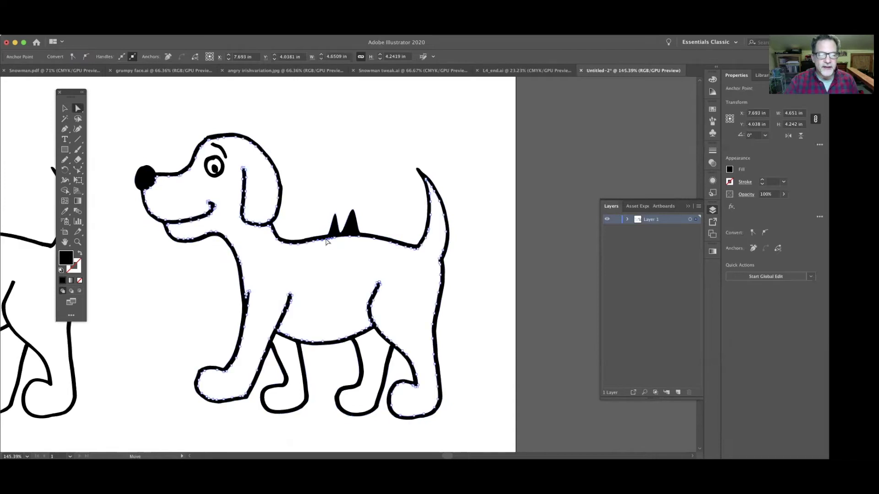
{"action": "left_click_drag", "start_coordinate": [323, 238], "coordinate": [326, 255]}
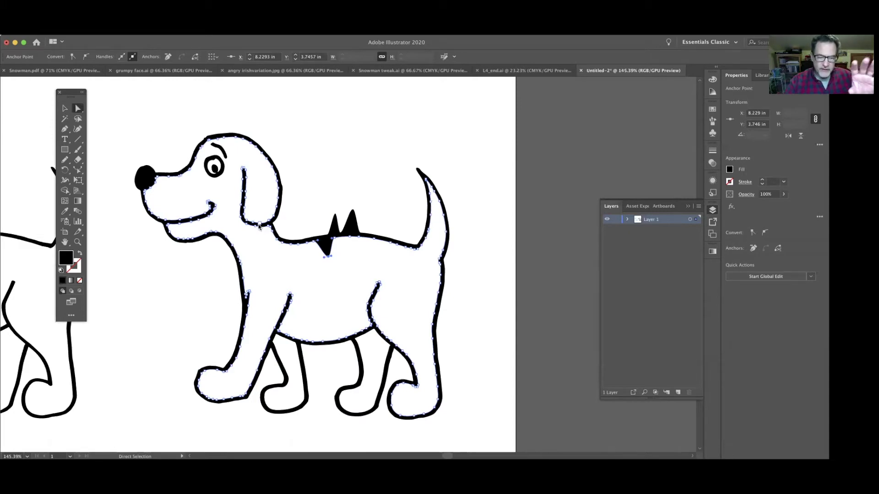
{"action": "key", "text": "super+z"}
{"action": "key", "text": "super+z"}
{"action": "key", "text": "super+z"}
{"action": "key", "text": "super+z"}
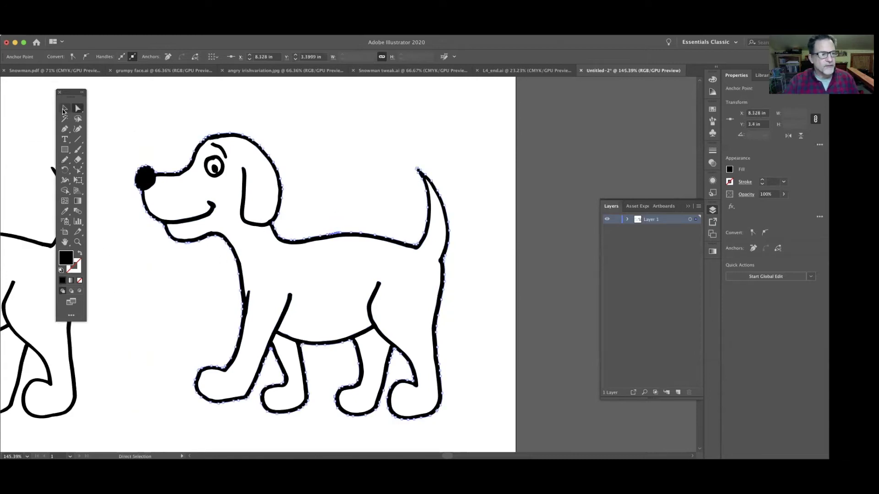
Step: Isolate the left dog group and delete the white background shape behind it
{"action": "left_click", "coordinate": [65, 109]}
{"action": "left_click", "coordinate": [33, 290]}
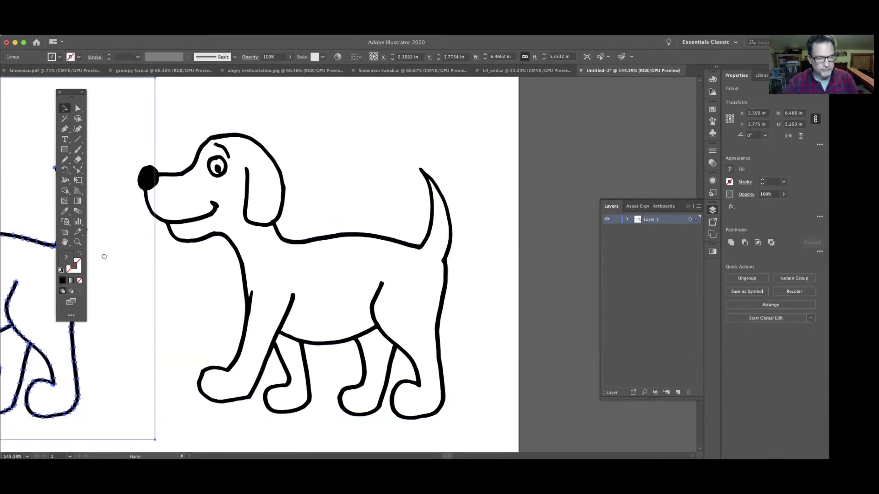
{"action": "left_click_drag", "start_coordinate": [36, 265], "coordinate": [402, 267]}
{"action": "key", "text": "space"}
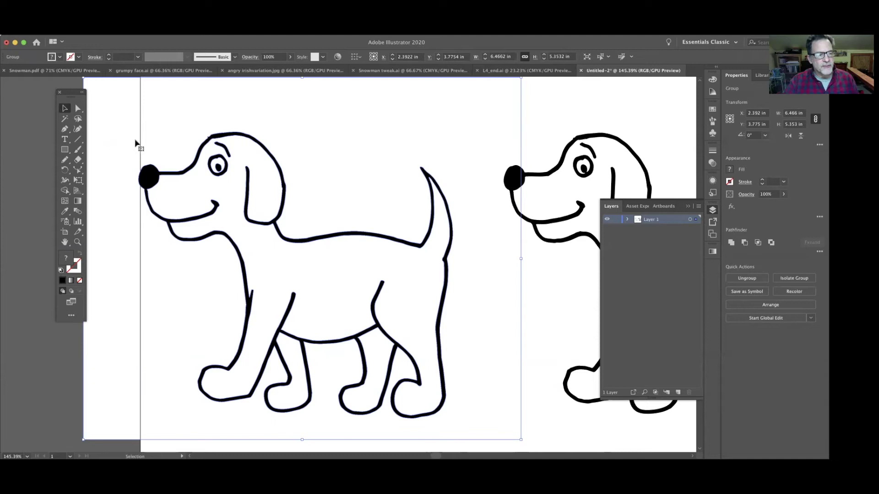
{"action": "double_click", "coordinate": [204, 182]}
{"action": "key", "text": "super+minus"}
{"action": "key", "text": "super+minus"}
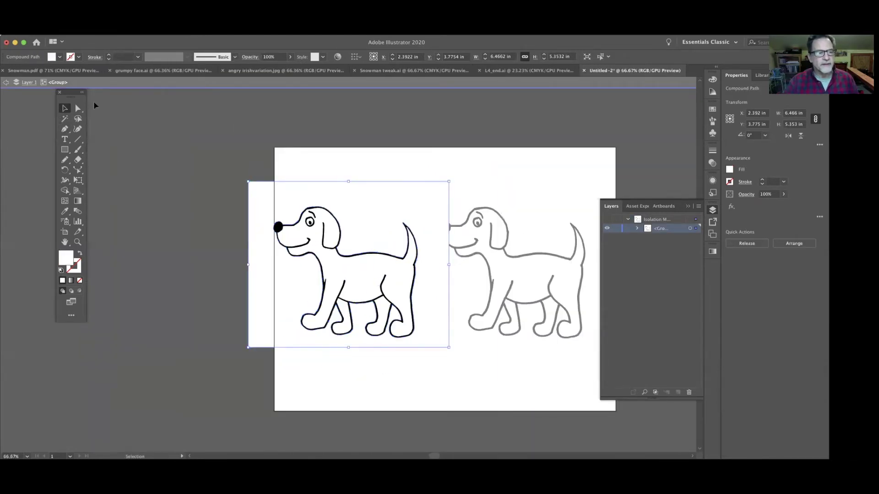
{"action": "left_click", "coordinate": [201, 141]}
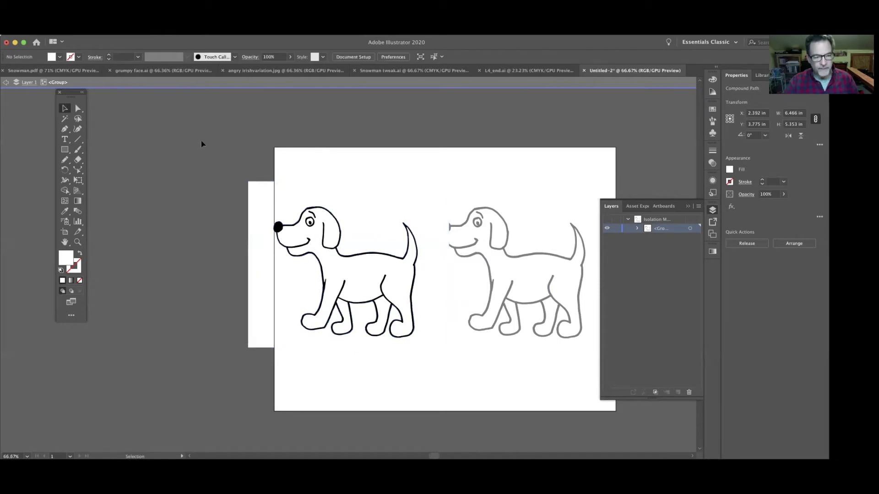
{"action": "left_click", "coordinate": [295, 196]}
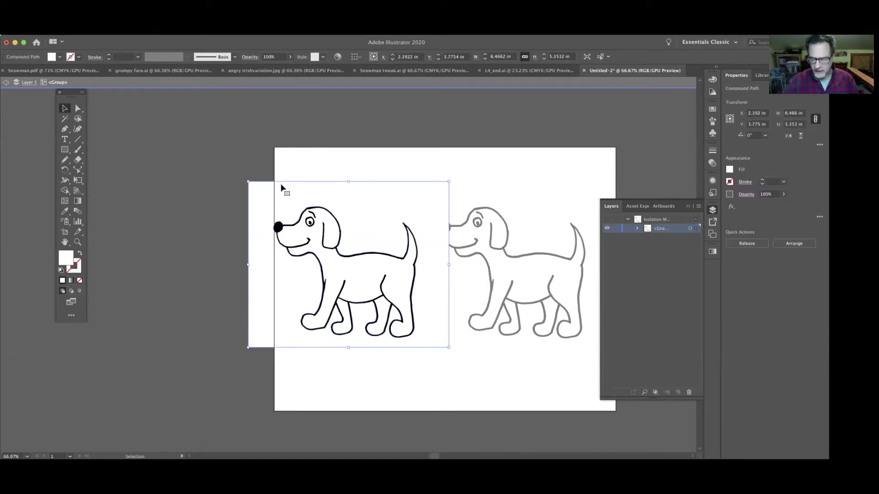
{"action": "key", "text": "Delete"}
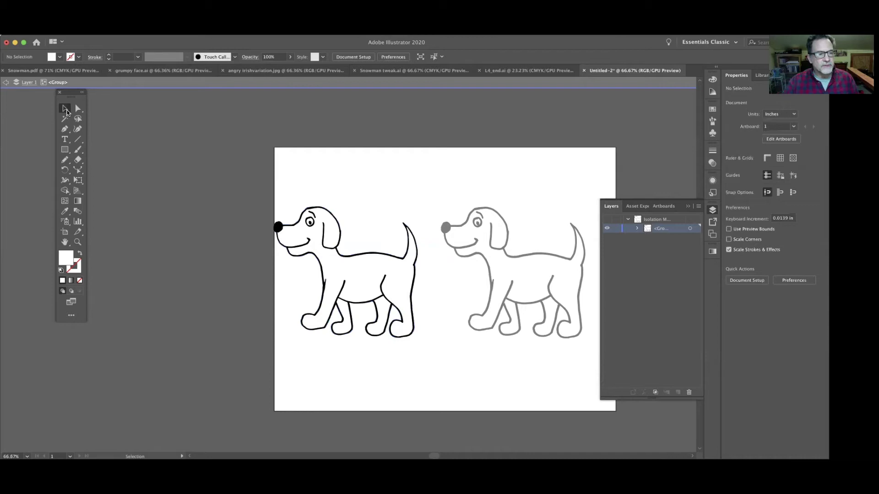
Step: Exit the group, delete the right dog, and move the remaining dog right on the artboard
{"action": "left_click", "coordinate": [348, 275]}
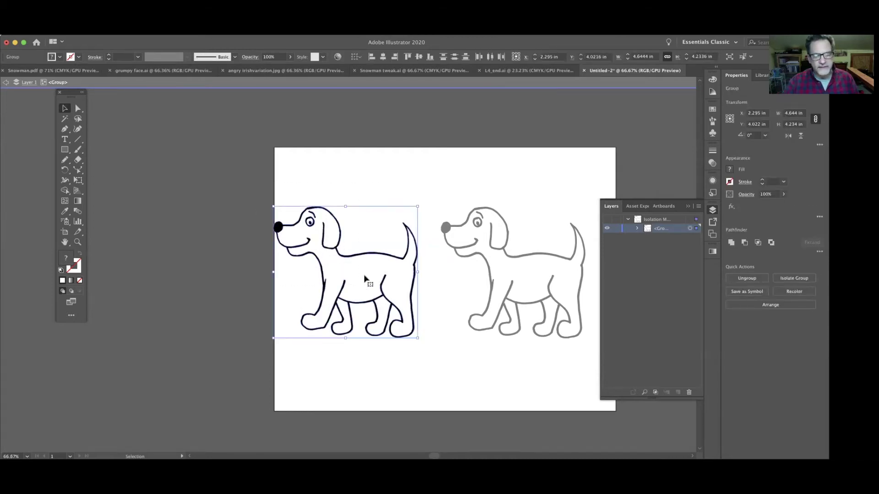
{"action": "left_click_drag", "start_coordinate": [350, 274], "coordinate": [373, 287]}
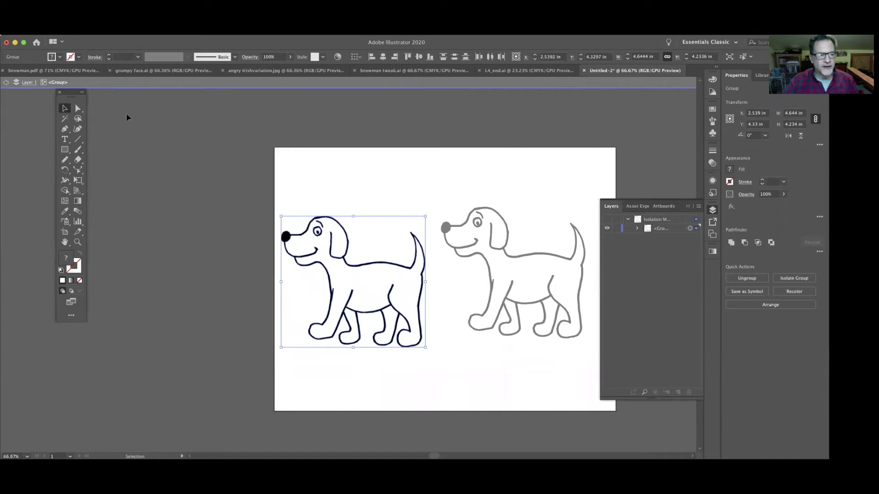
{"action": "left_click", "coordinate": [319, 200]}
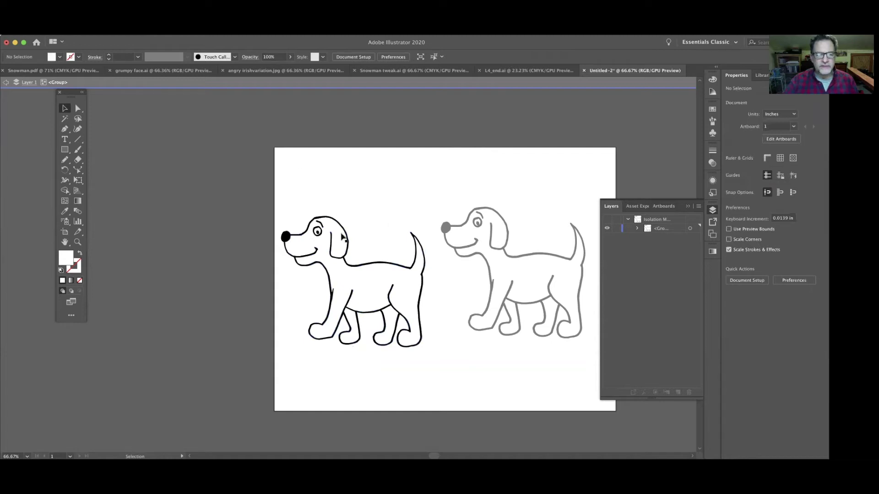
{"action": "key", "text": "Escape"}
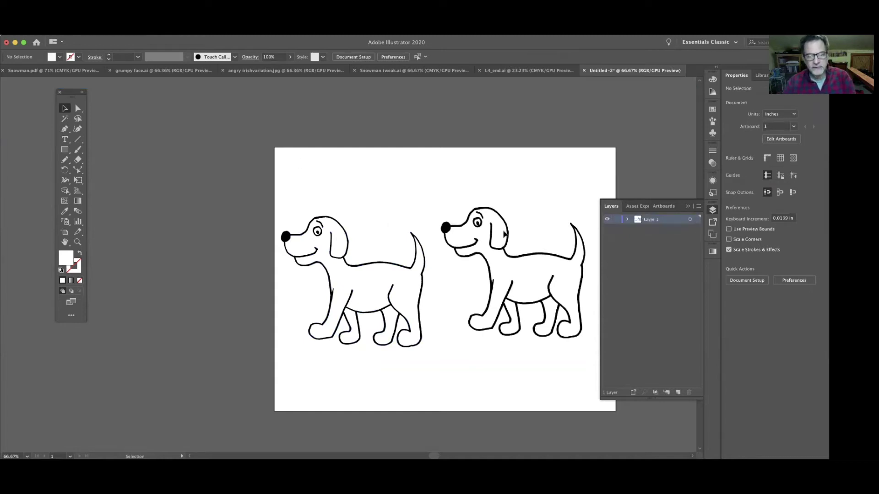
{"action": "left_click", "coordinate": [515, 261]}
{"action": "key", "text": "Delete"}
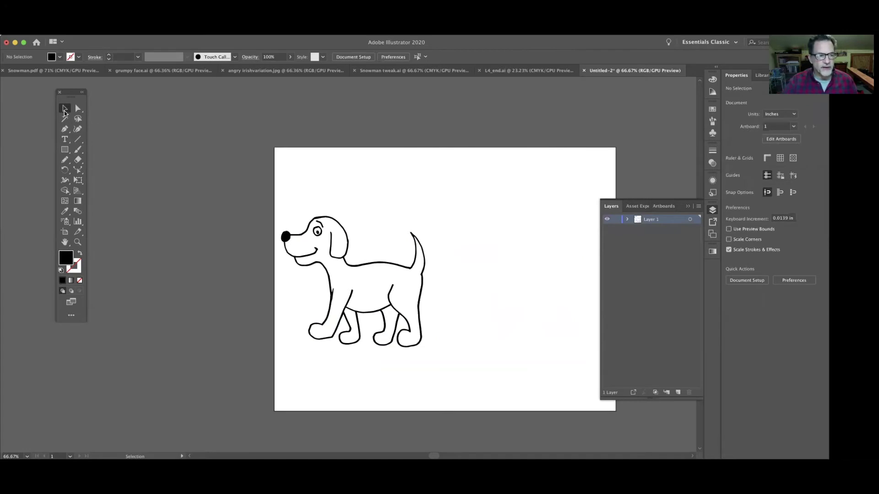
{"action": "left_click_drag", "start_coordinate": [365, 298], "coordinate": [430, 293]}
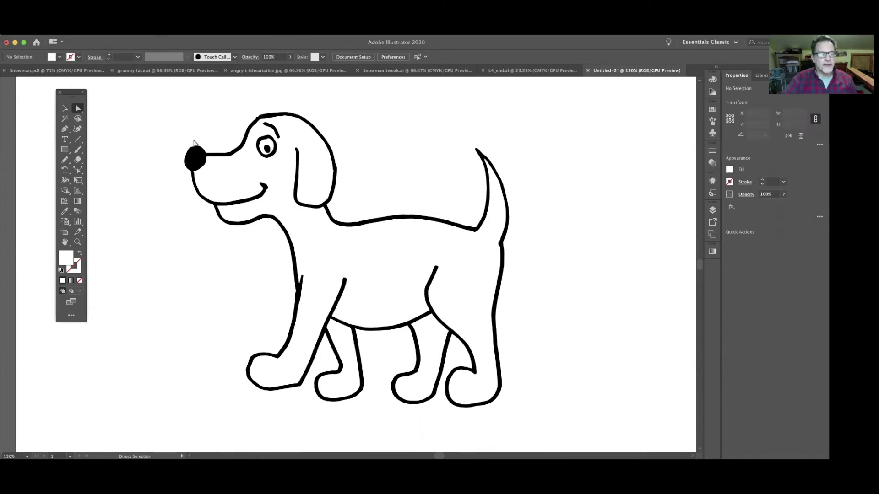
Step: Fill the dog's outline compound path with the light-blue swatch
{"action": "left_click", "coordinate": [316, 236]}
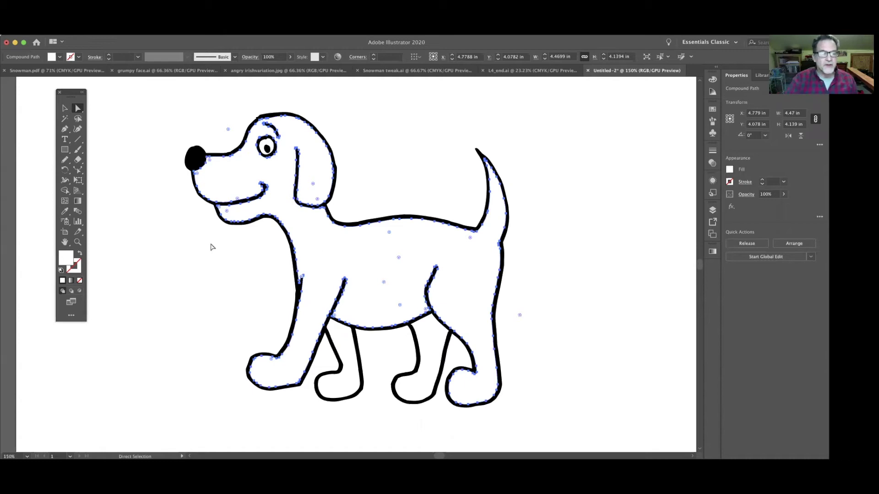
{"action": "left_click", "coordinate": [731, 170]}
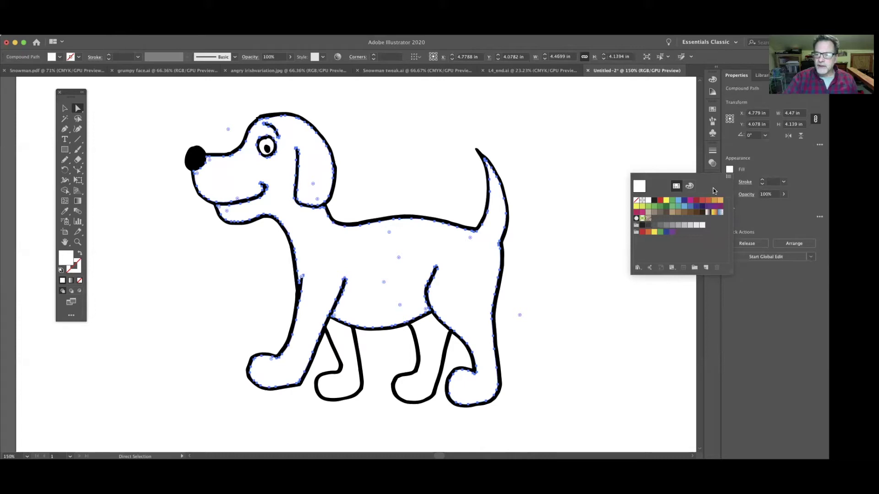
{"action": "left_click", "coordinate": [678, 202]}
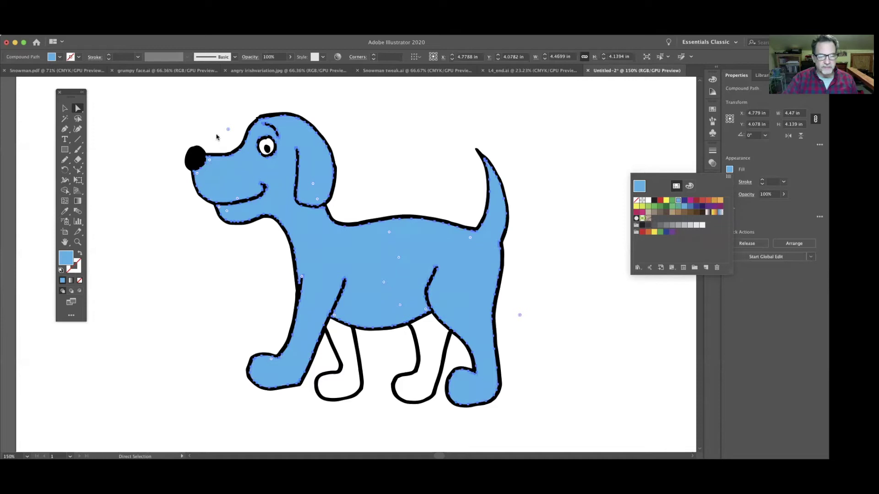
{"action": "left_click", "coordinate": [346, 350]}
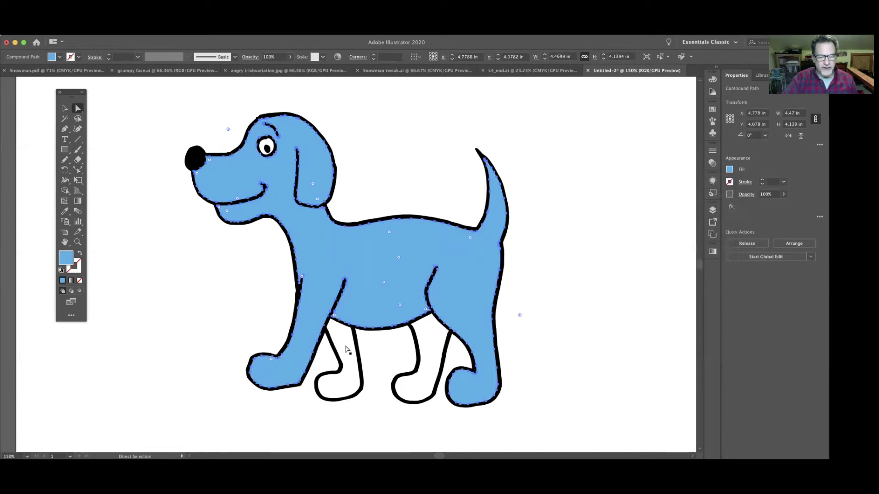
Step: Give both white hind legs the body's light blue using the Eyedropper
{"action": "left_click", "coordinate": [346, 350]}
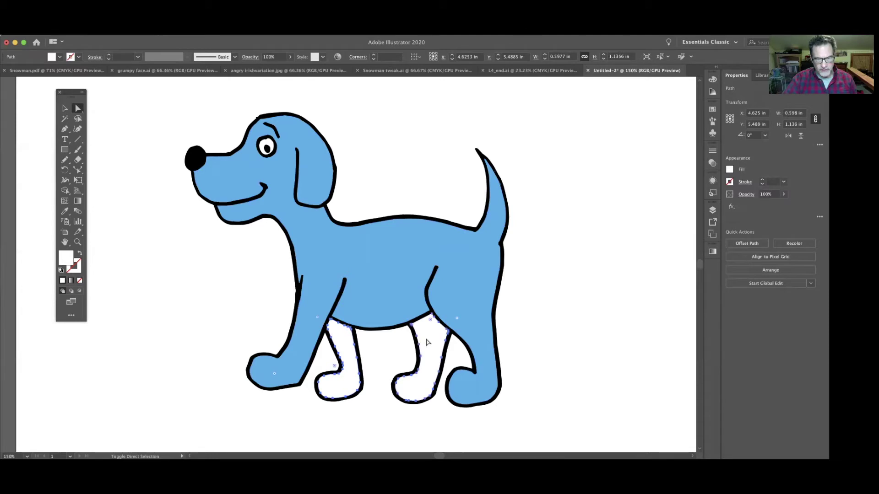
{"action": "left_click", "coordinate": [426, 343], "text": "shift"}
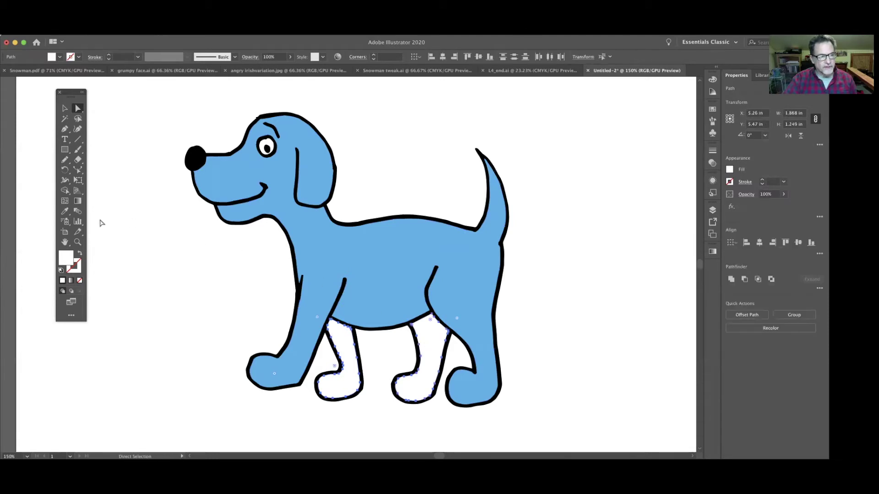
{"action": "left_click", "coordinate": [64, 211]}
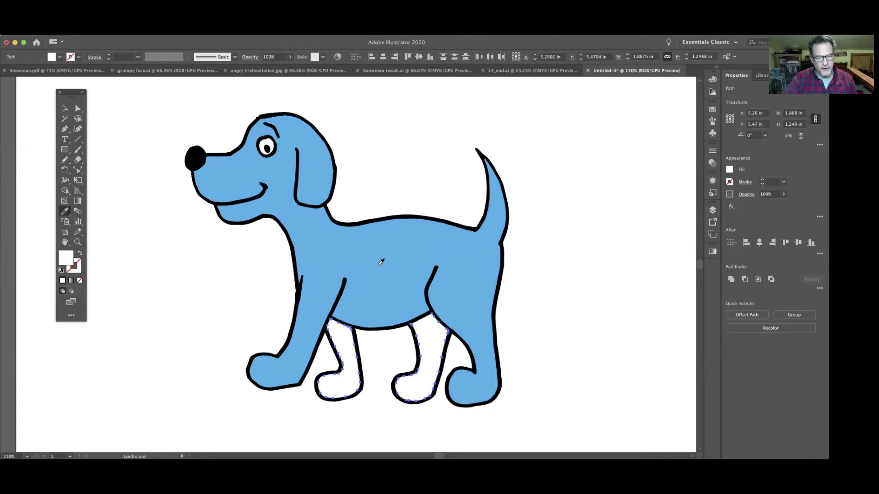
{"action": "left_click", "coordinate": [381, 263]}
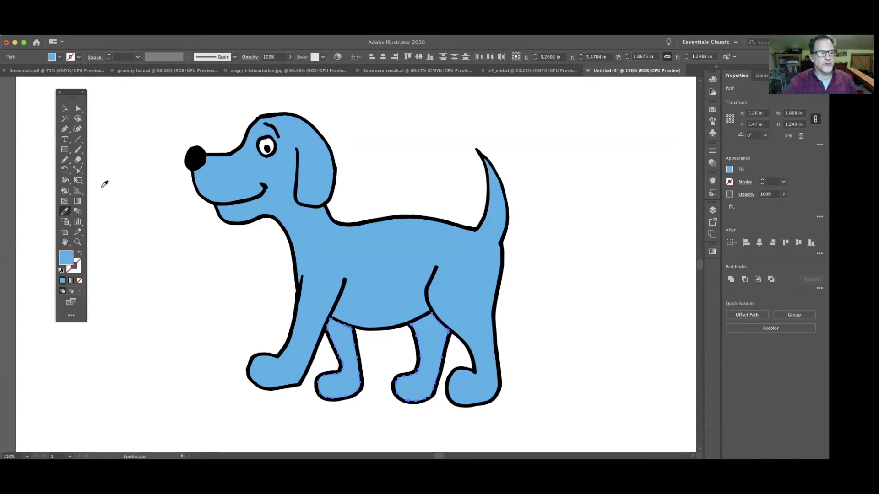
Step: Make the dog's outline and hind leg into a Live Paint group
{"action": "left_click", "coordinate": [66, 190]}
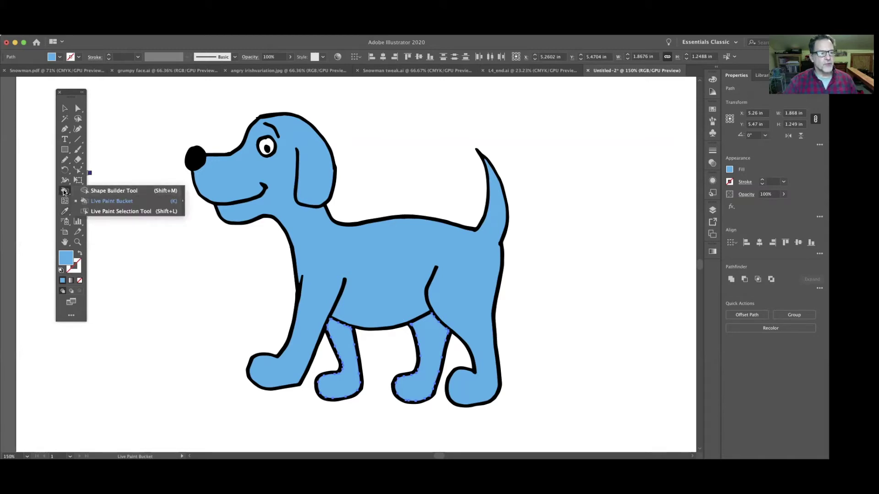
{"action": "left_click", "coordinate": [99, 201]}
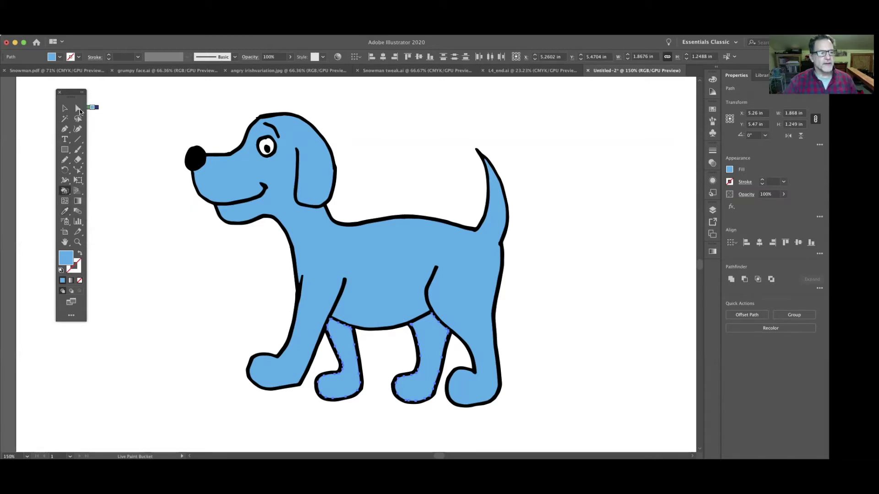
{"action": "left_click", "coordinate": [77, 108]}
{"action": "left_click", "coordinate": [242, 180]}
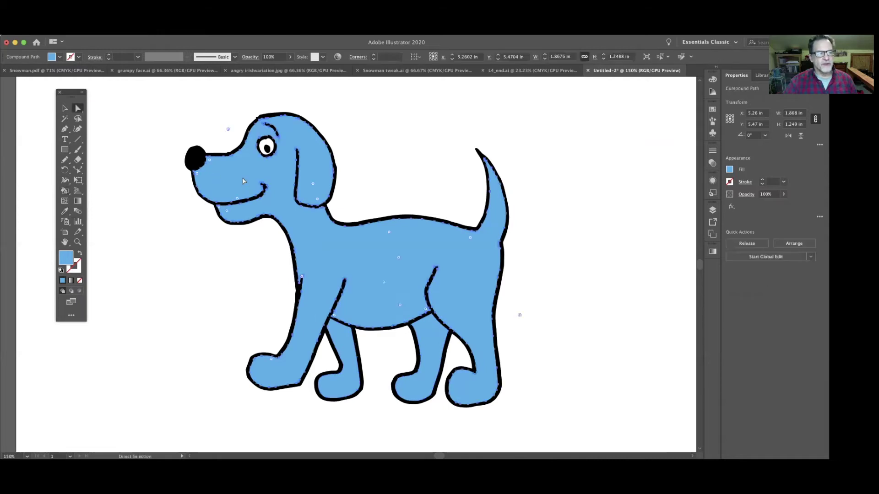
{"action": "left_click", "coordinate": [339, 352], "text": "shift"}
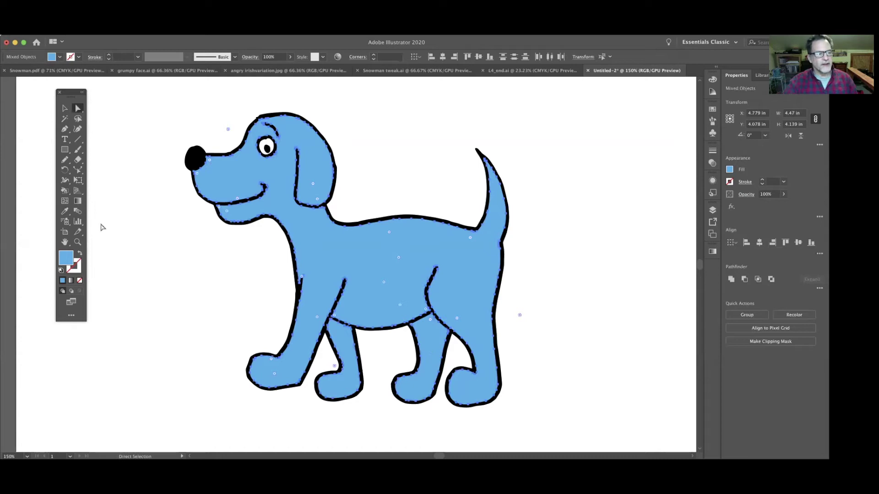
{"action": "left_click", "coordinate": [65, 191]}
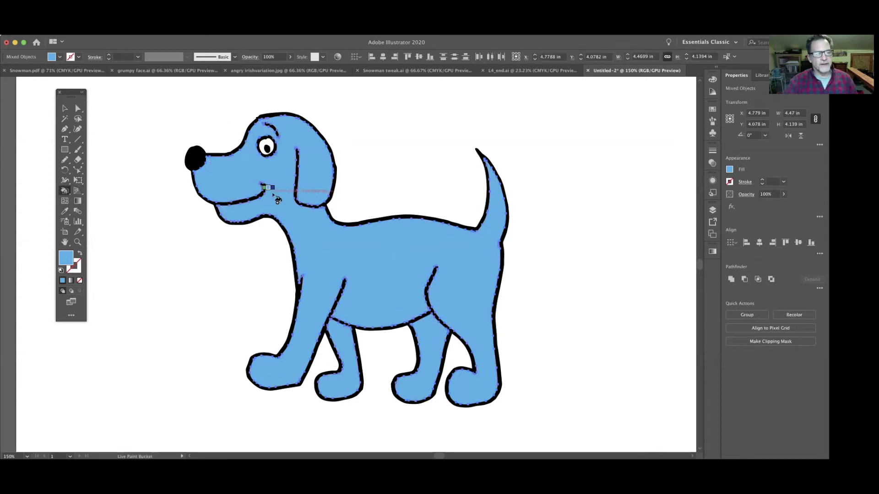
{"action": "left_click", "coordinate": [360, 220]}
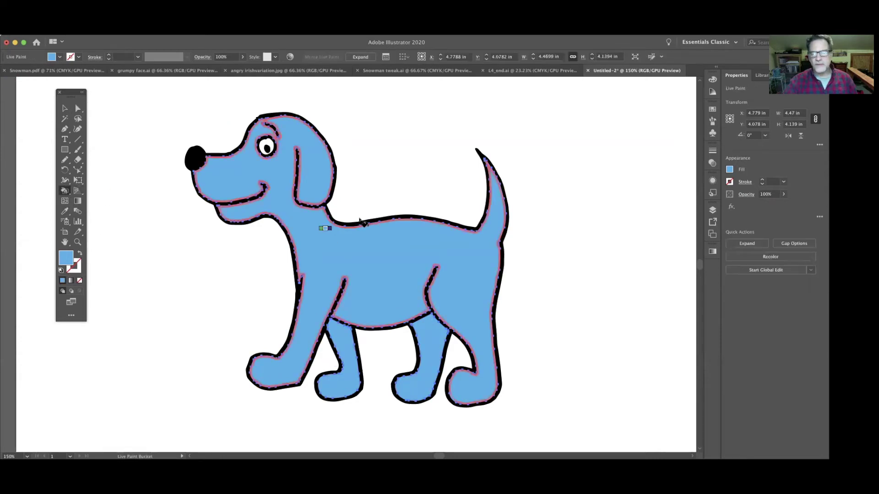
Step: Paint the dog's body and both hind legs red with the Live Paint Bucket
{"action": "left_click", "coordinate": [729, 170]}
{"action": "left_click", "coordinate": [703, 200]}
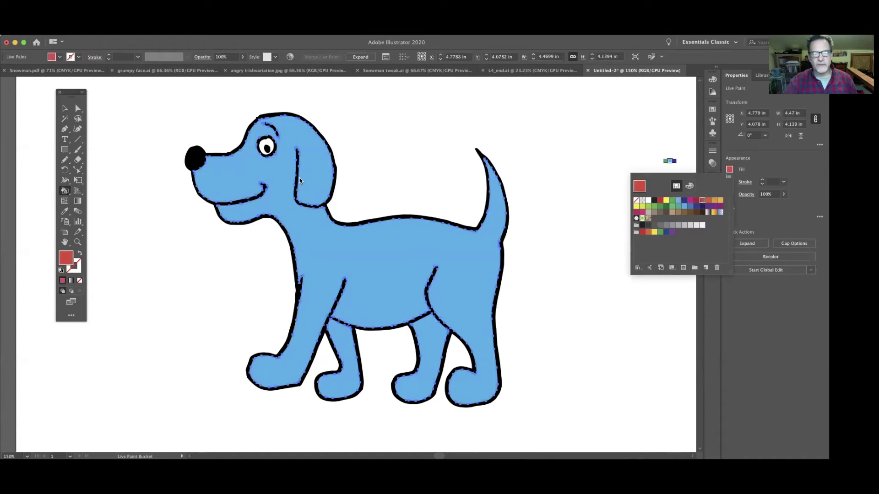
{"action": "left_click", "coordinate": [306, 170]}
{"action": "left_click", "coordinate": [306, 171]}
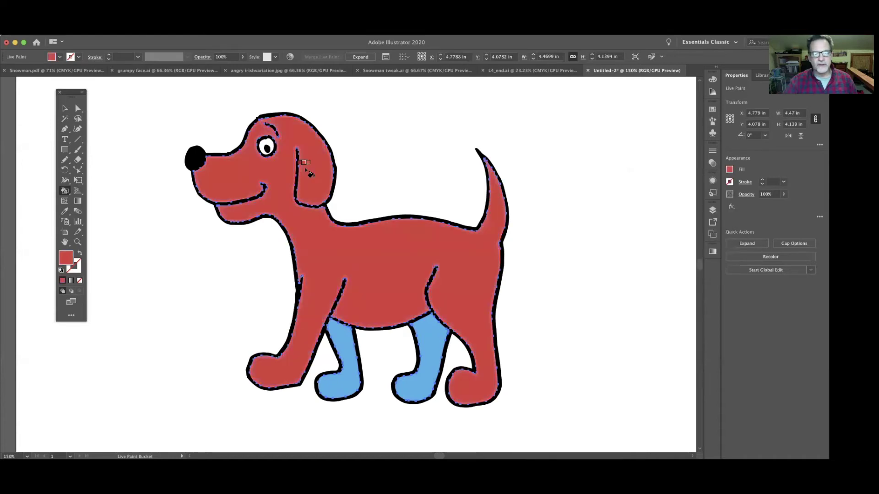
{"action": "left_click", "coordinate": [434, 357]}
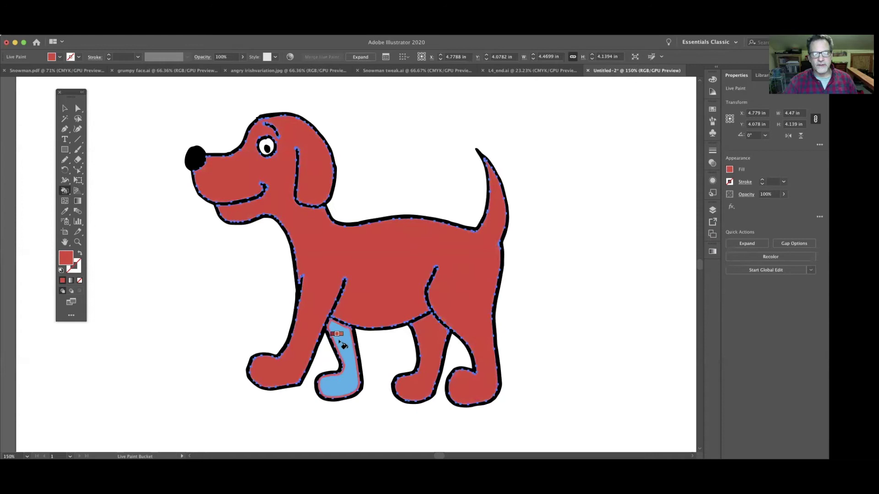
{"action": "left_click", "coordinate": [343, 344]}
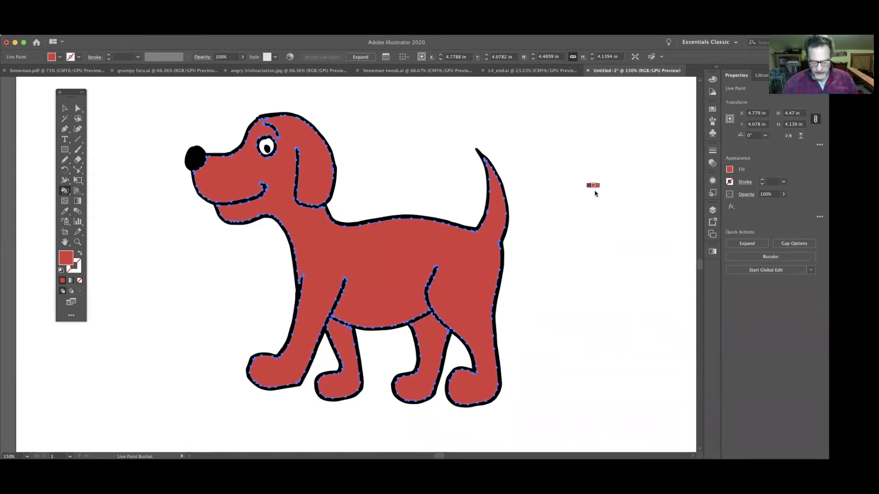
Step: Repaint the dog's body and both hind legs light blue
{"action": "key", "text": "a"}
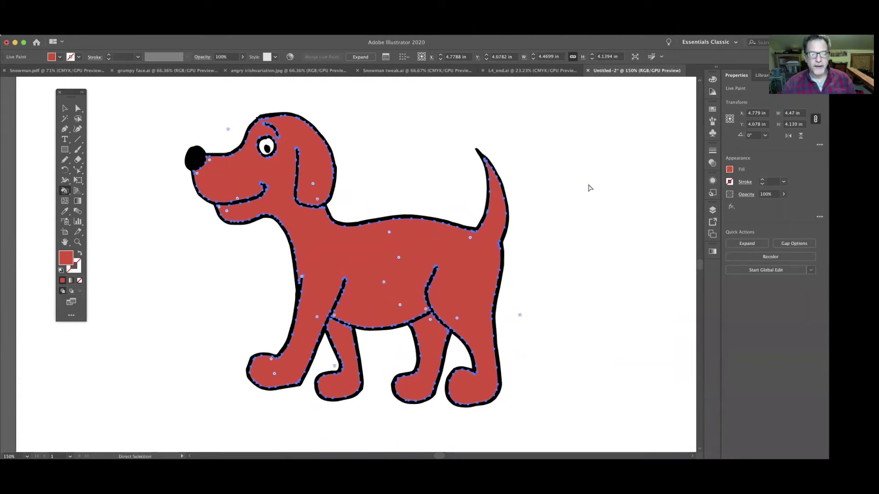
{"action": "key", "text": "k"}
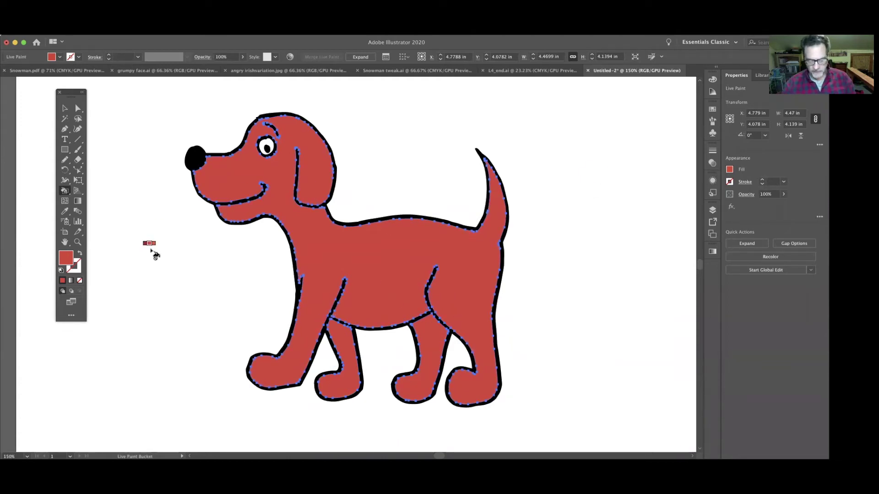
{"action": "left_click", "coordinate": [730, 170]}
{"action": "left_click", "coordinate": [680, 201]}
{"action": "left_click", "coordinate": [387, 267]}
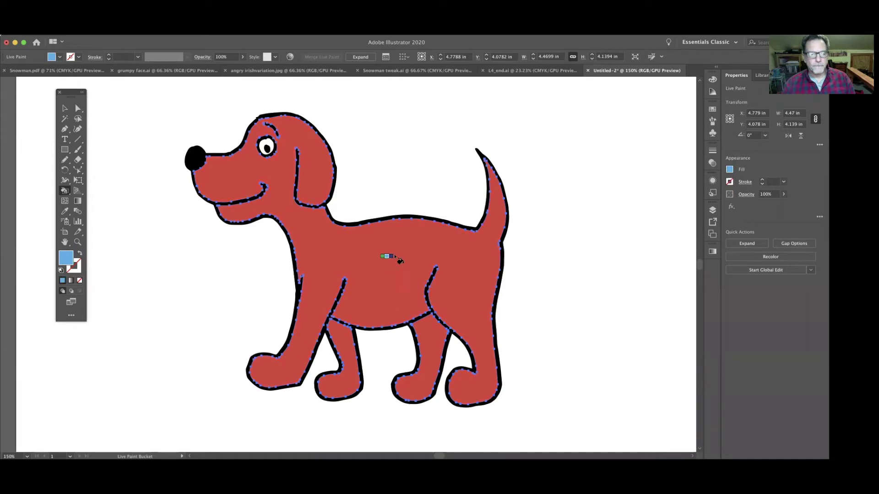
{"action": "left_click", "coordinate": [66, 195]}
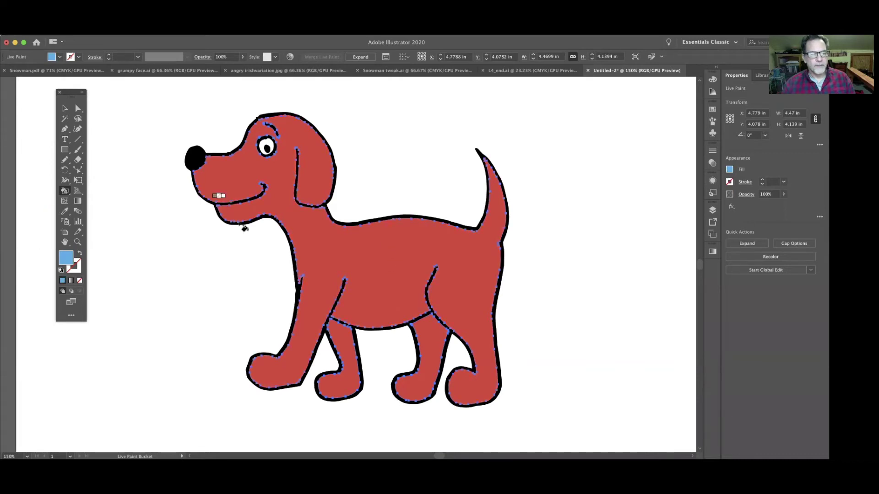
{"action": "left_click", "coordinate": [304, 230]}
{"action": "left_click", "coordinate": [344, 348]}
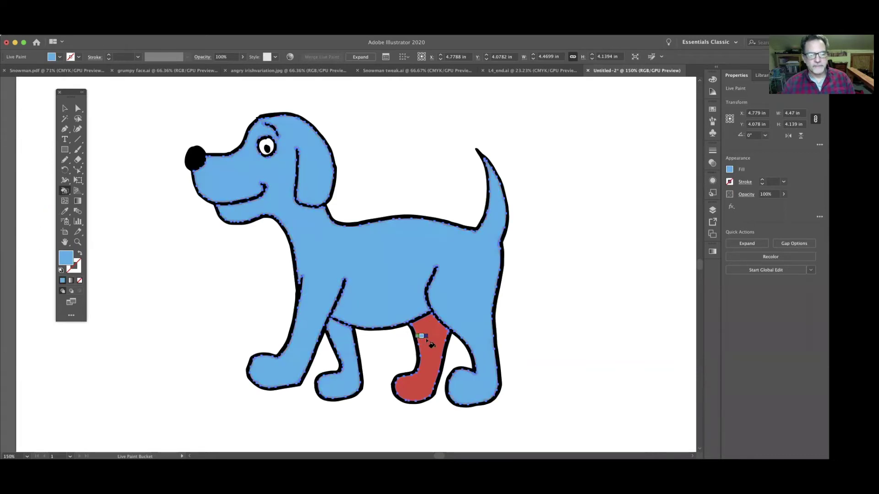
{"action": "left_click", "coordinate": [424, 336]}
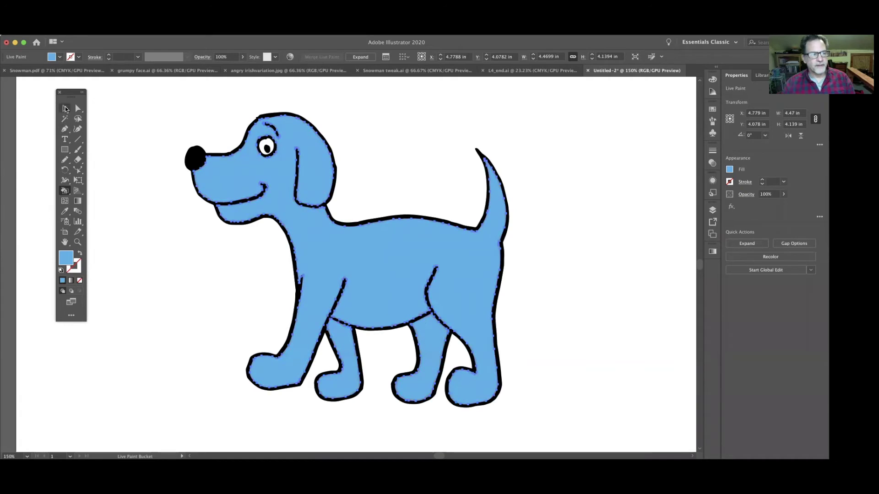
{"action": "key", "text": "v"}
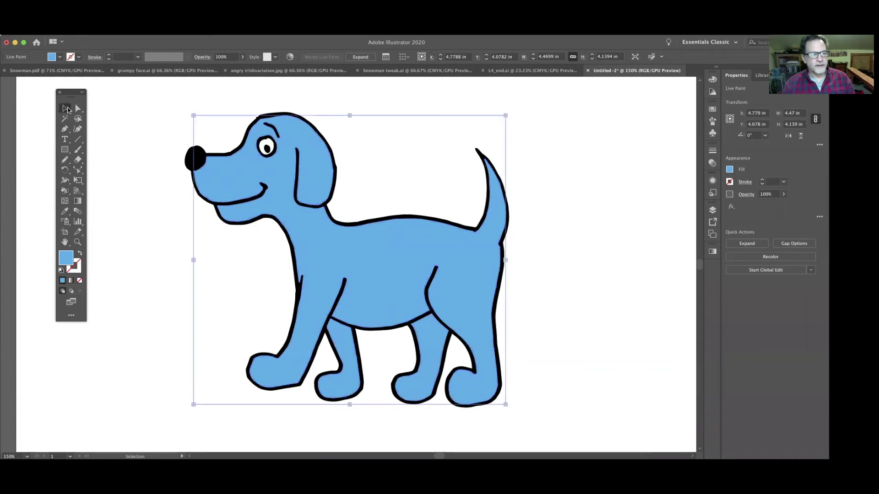
Step: Rescale the dog group to about 3.422 × 2.261 in and move it up and left
{"action": "left_click", "coordinate": [123, 121]}
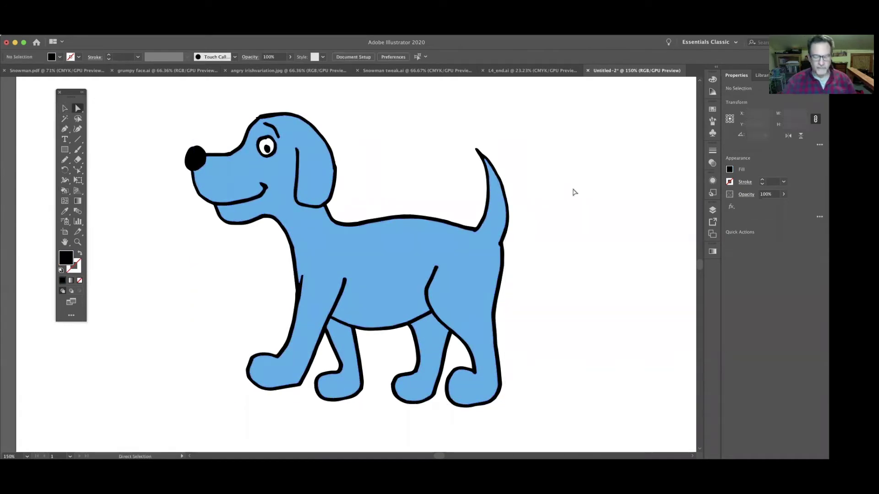
{"action": "key", "text": "a"}
{"action": "left_click", "coordinate": [64, 110]}
{"action": "left_click", "coordinate": [250, 174]}
{"action": "left_click_drag", "start_coordinate": [184, 112], "coordinate": [283, 196]}
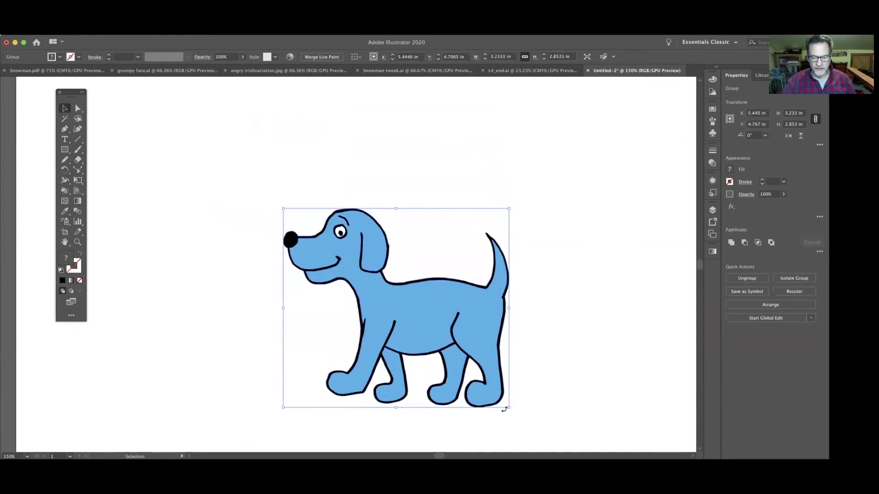
{"action": "left_click_drag", "start_coordinate": [508, 407], "coordinate": [522, 367]}
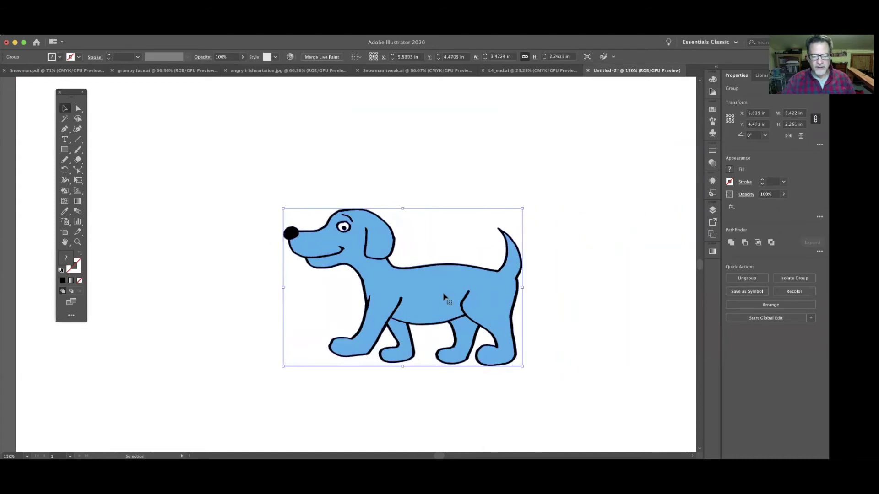
{"action": "left_click_drag", "start_coordinate": [449, 297], "coordinate": [393, 276]}
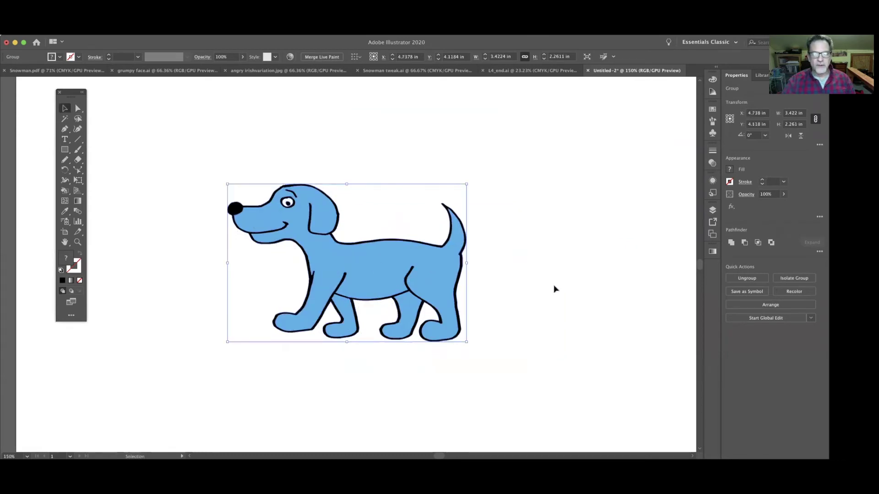
Step: Draw an ellipse over the dog, then give it no fill and a 1 pt black outline
{"action": "left_click", "coordinate": [169, 201]}
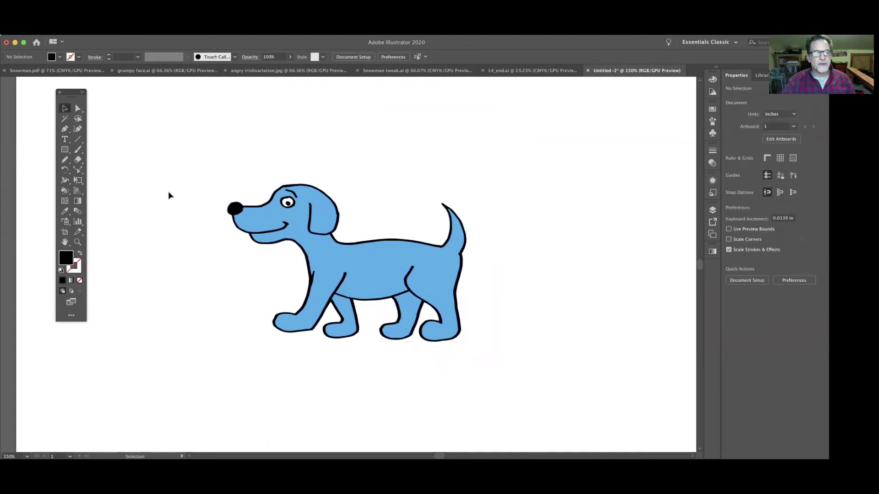
{"action": "left_click_drag", "start_coordinate": [65, 149], "coordinate": [96, 170]}
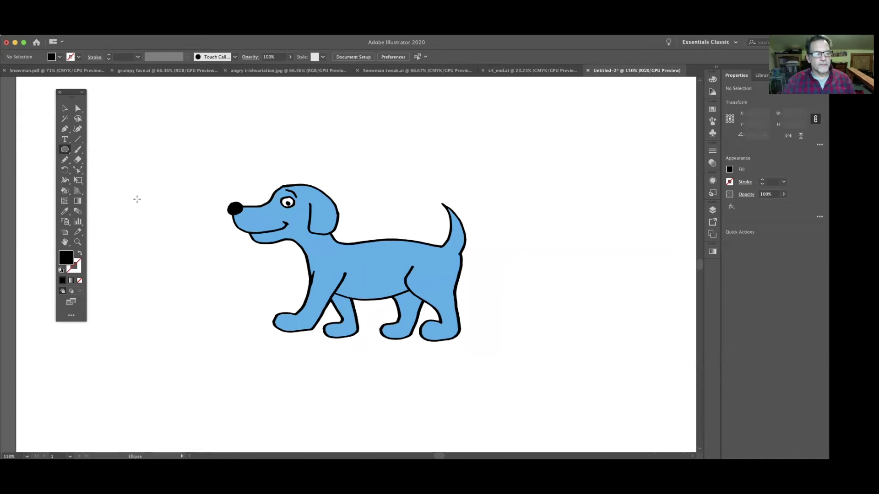
{"action": "left_click_drag", "start_coordinate": [150, 169], "coordinate": [488, 359]}
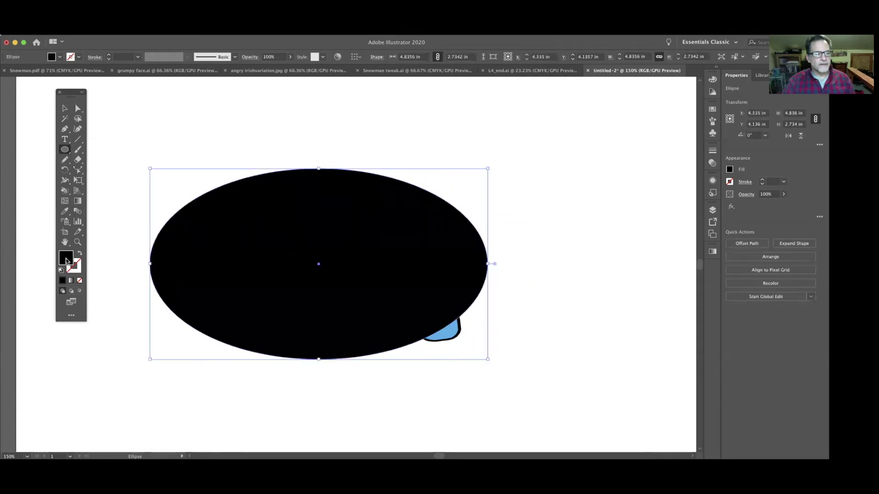
{"action": "left_click", "coordinate": [79, 280]}
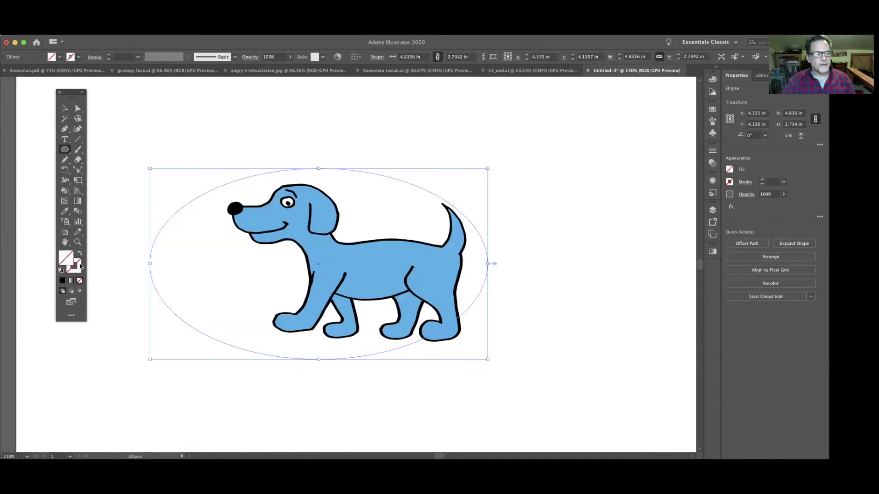
{"action": "left_click", "coordinate": [73, 266]}
{"action": "left_click", "coordinate": [63, 280]}
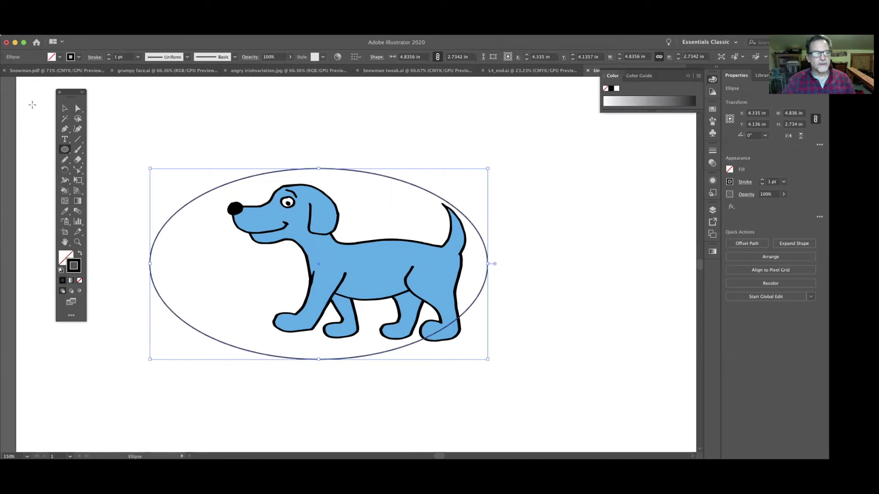
Step: Move the ellipse right to X 4.9 in to centre it on the dog
{"action": "left_click", "coordinate": [63, 109]}
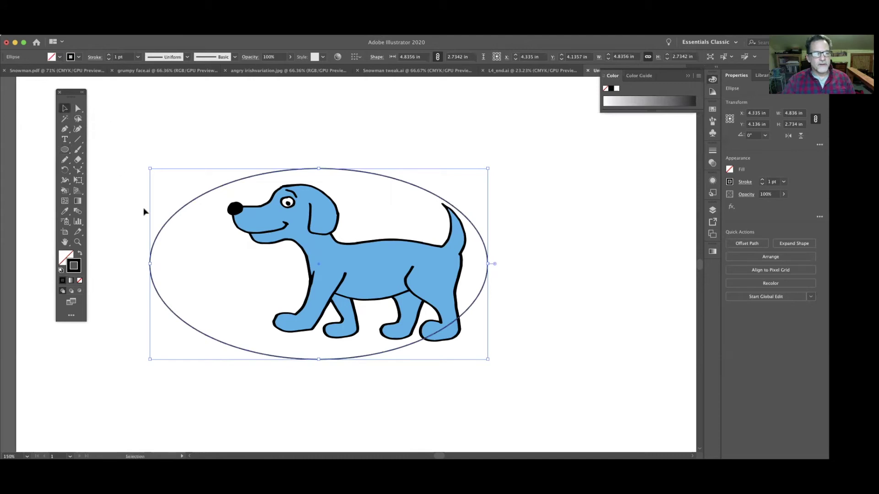
{"action": "mouse_move", "coordinate": [163, 243]}
{"action": "left_mouse_down"}
{"action": "mouse_move", "coordinate": [190, 245]}
{"action": "mouse_move", "coordinate": [180, 243]}
{"action": "left_mouse_up"}
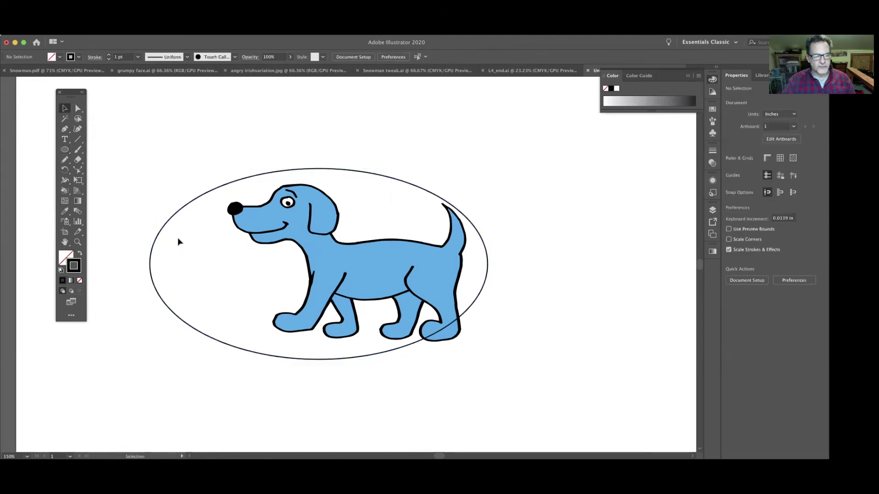
{"action": "left_click", "coordinate": [155, 240]}
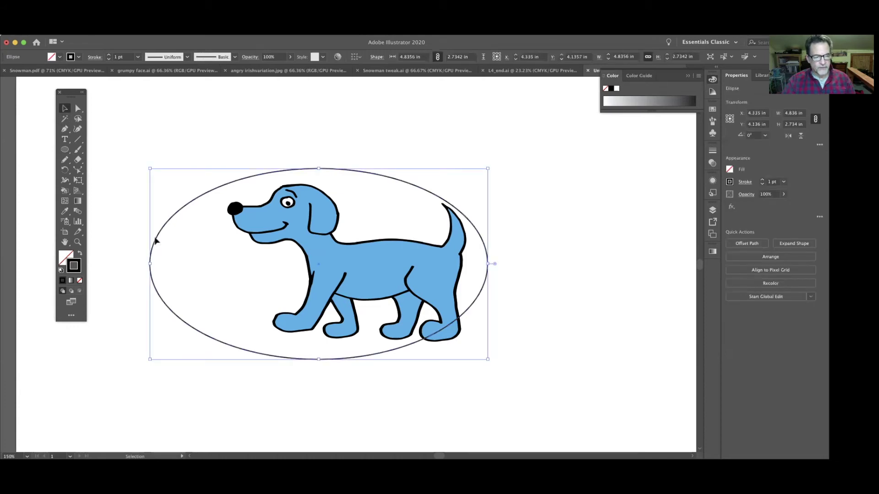
{"action": "left_click_drag", "start_coordinate": [155, 240], "coordinate": [191, 238]}
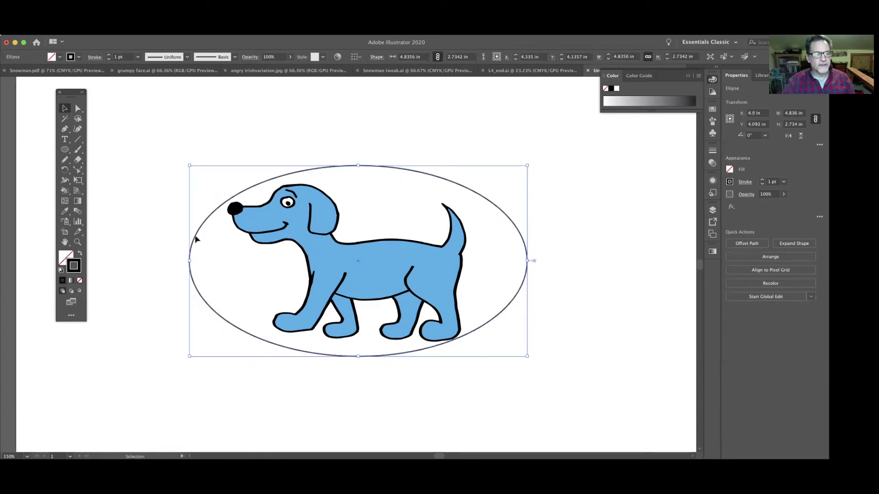
Step: Duplicate the ellipse and enlarge the copy into a larger outer ring around the dog
{"action": "left_click_drag", "start_coordinate": [195, 238], "coordinate": [186, 244]}
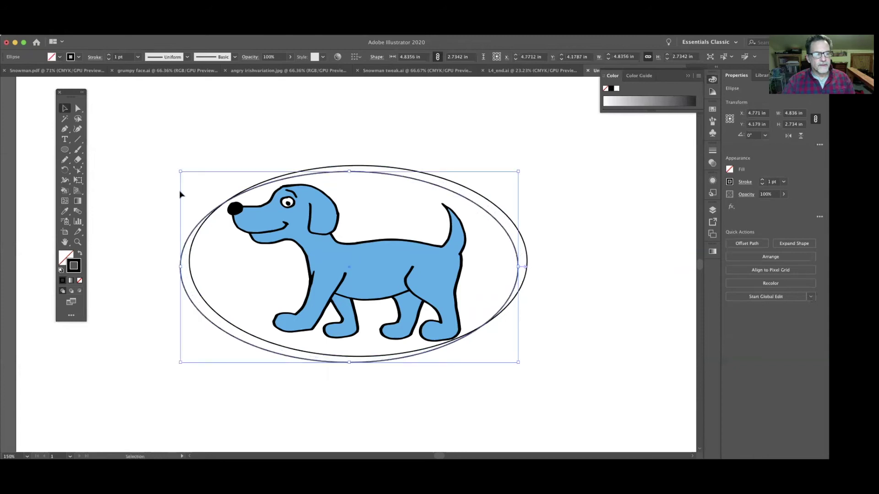
{"action": "left_click_drag", "start_coordinate": [181, 171], "coordinate": [119, 139]}
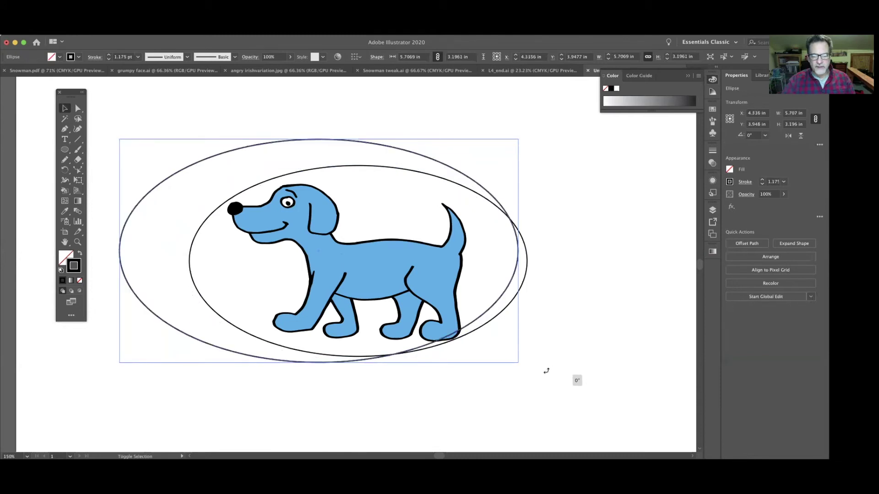
{"action": "left_click_drag", "start_coordinate": [517, 362], "coordinate": [573, 393]}
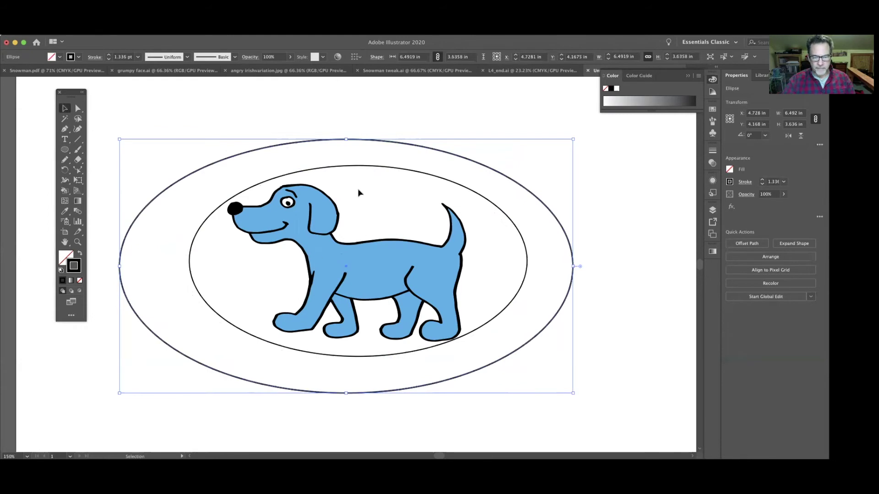
Step: Centre both ellipses on each other and widen the inner one to about 5.368 × 2.734 in
{"action": "left_click", "coordinate": [191, 248], "text": "shift"}
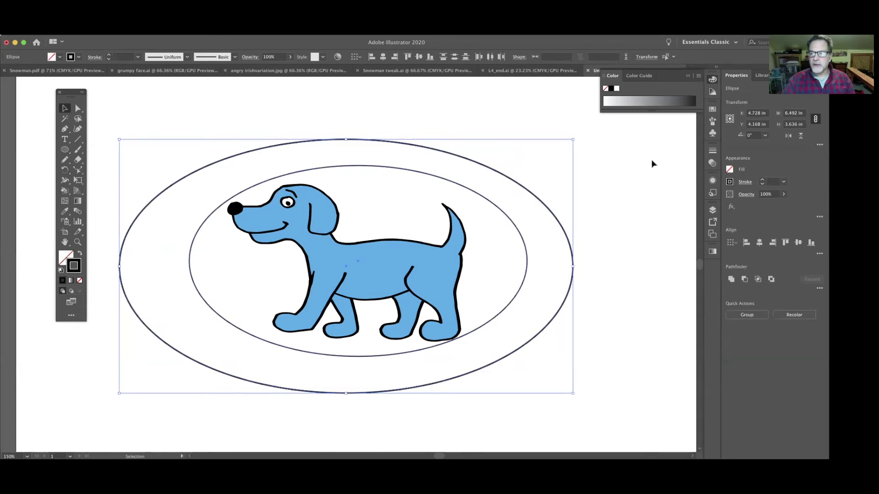
{"action": "left_click", "coordinate": [759, 244]}
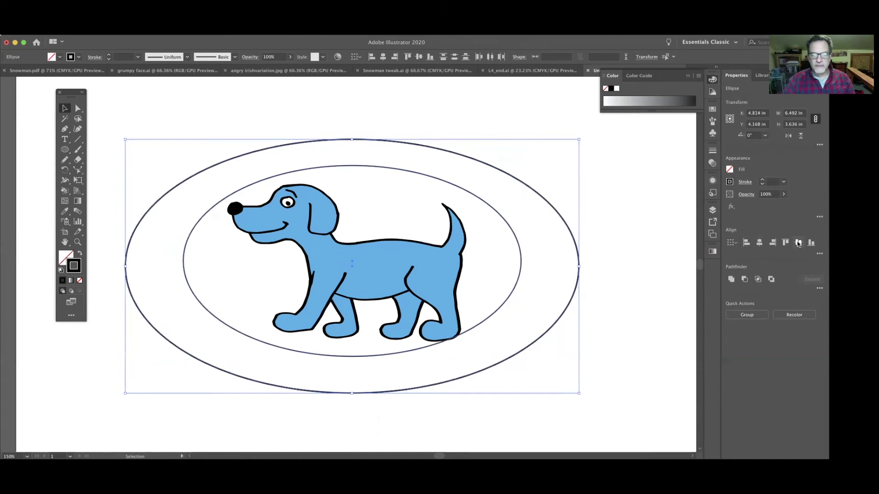
{"action": "left_click", "coordinate": [798, 242]}
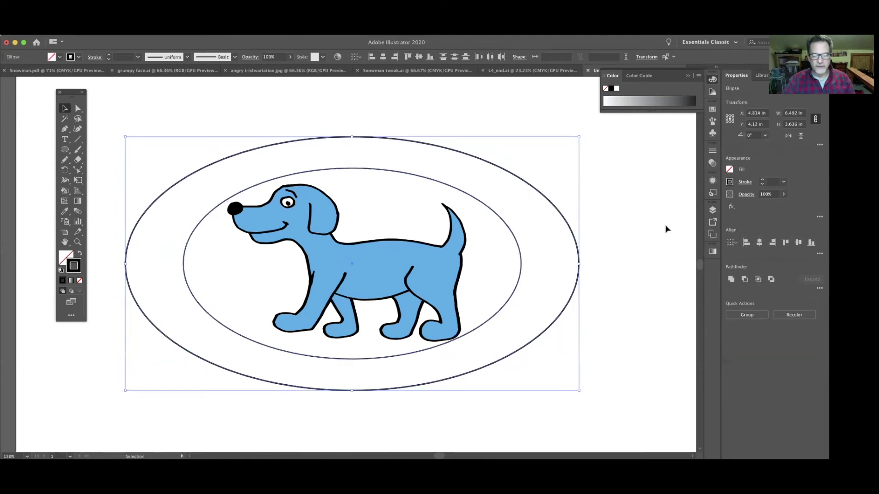
{"action": "left_click", "coordinate": [655, 197]}
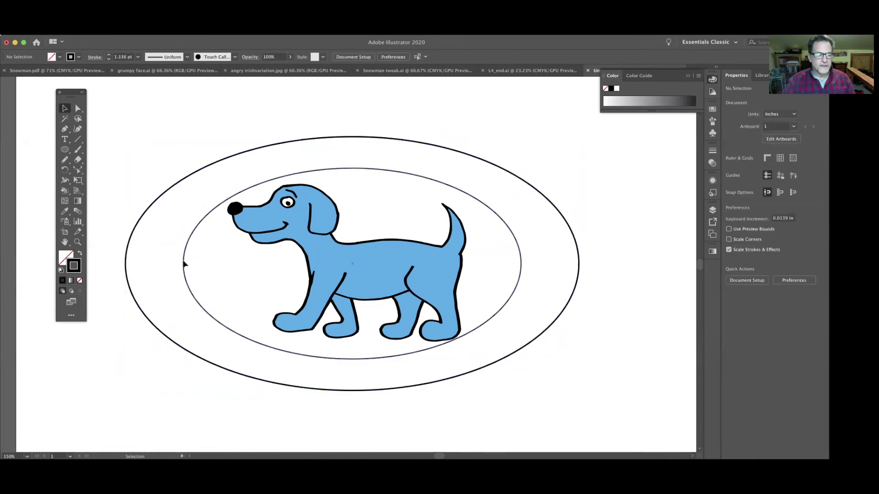
{"action": "left_click", "coordinate": [184, 263]}
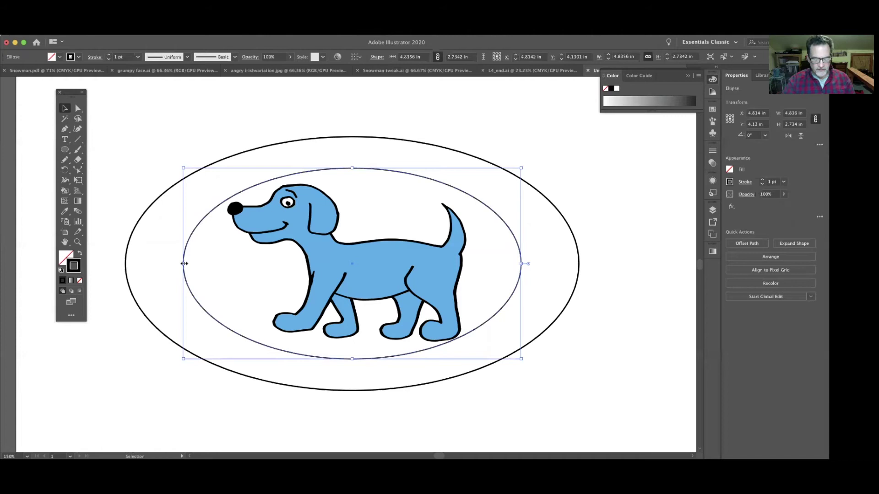
{"action": "left_click_drag", "start_coordinate": [182, 264], "coordinate": [166, 263]}
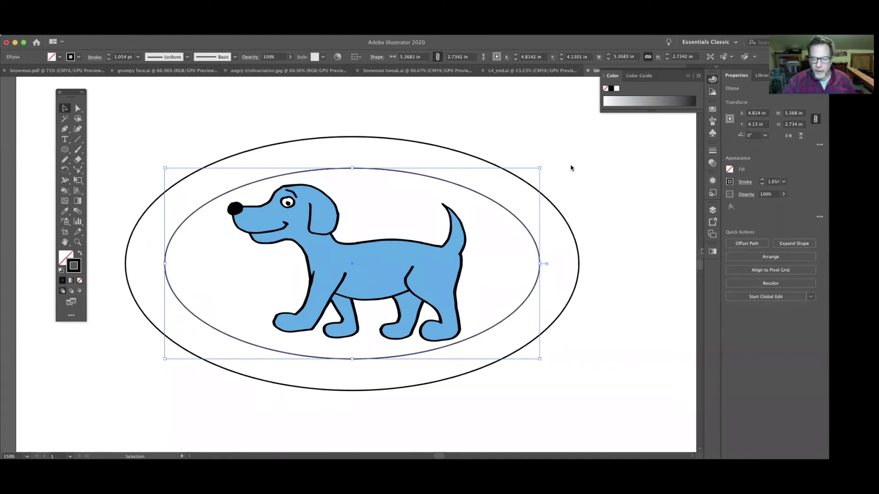
Step: Give both ellipses a 6 pt black stroke
{"action": "left_click", "coordinate": [220, 160], "text": "shift"}
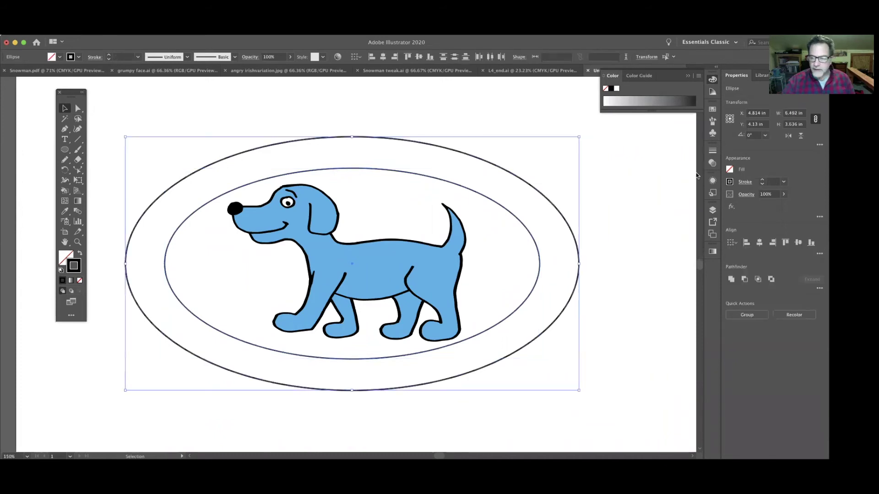
{"action": "left_click", "coordinate": [762, 181]}
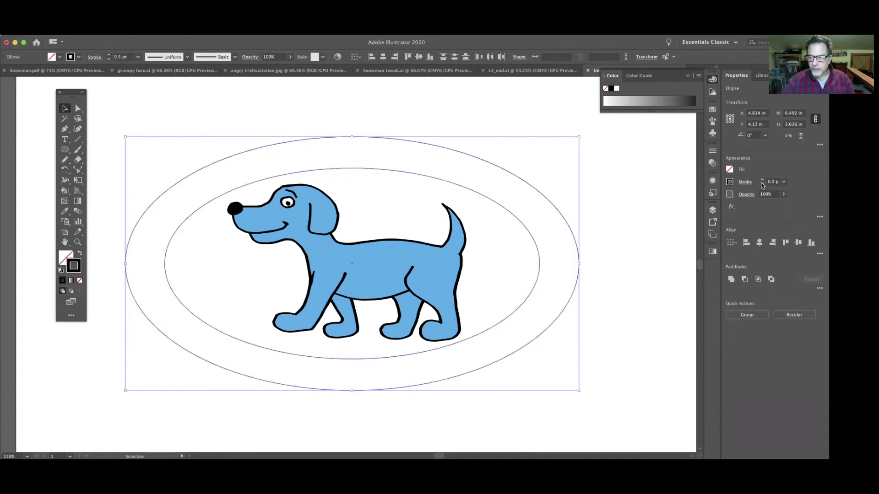
{"action": "left_click", "coordinate": [762, 184]}
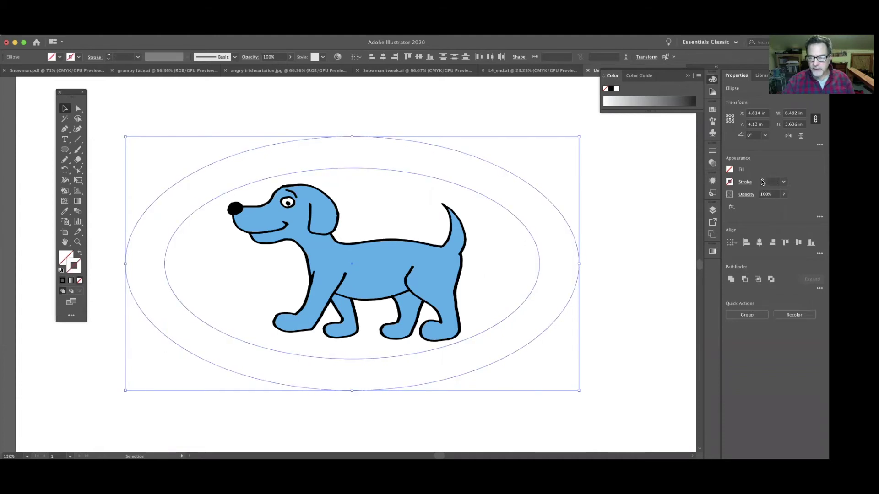
{"action": "left_click", "coordinate": [762, 181]}
{"action": "left_click", "coordinate": [762, 182]}
{"action": "left_click", "coordinate": [762, 181]}
{"action": "left_click", "coordinate": [762, 181]}
{"action": "left_click", "coordinate": [762, 182]}
{"action": "left_click", "coordinate": [762, 182]}
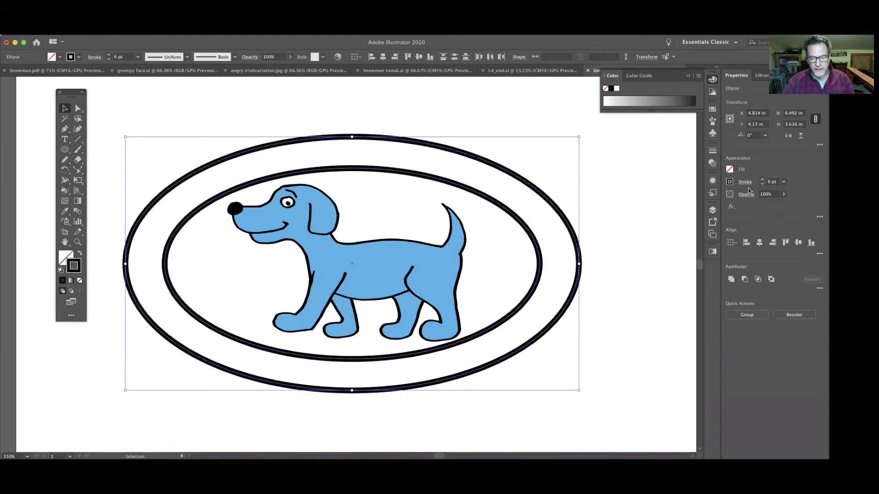
Step: Group the two ellipses and nudge the group slightly up and right
{"action": "left_click", "coordinate": [742, 316]}
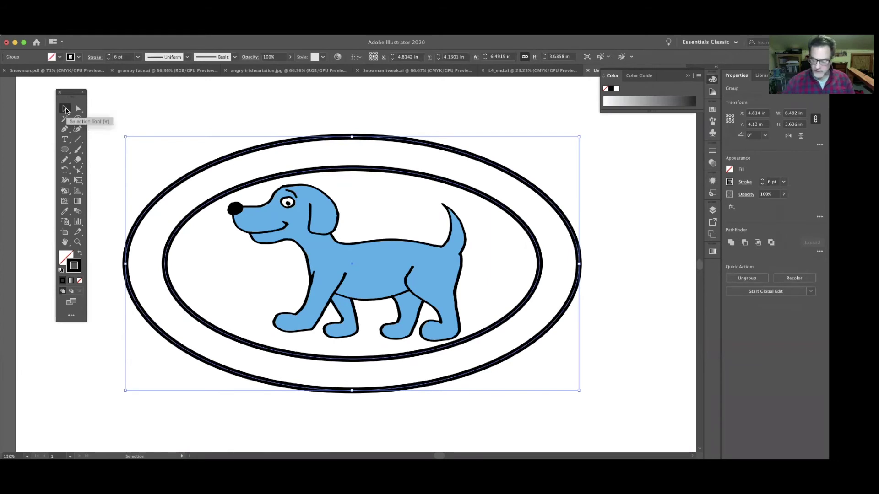
{"action": "key", "text": "Up"}
{"action": "key", "text": "Up"}
{"action": "key", "text": "Up"}
{"action": "key", "text": "Up"}
{"action": "key", "text": "Up"}
{"action": "key", "text": "Up"}
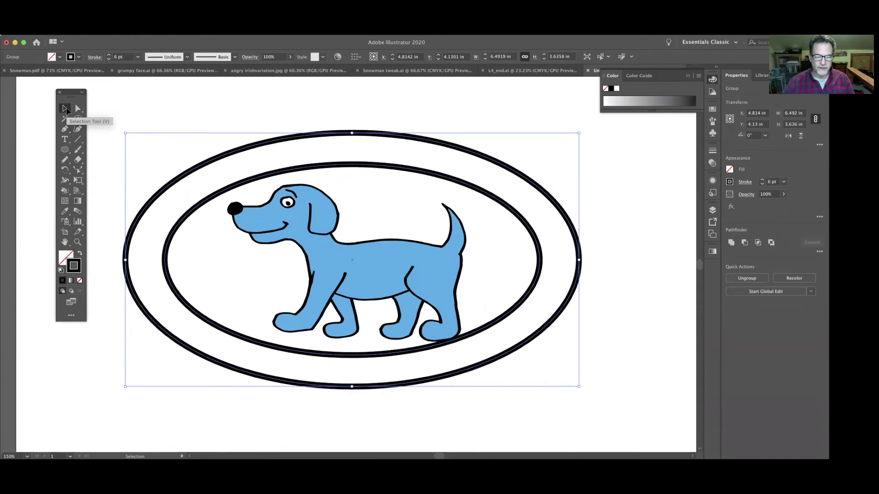
{"action": "key", "text": "Right"}
{"action": "key", "text": "Right"}
{"action": "key", "text": "Right"}
{"action": "key", "text": "Up"}
{"action": "key", "text": "Up"}
{"action": "key", "text": "Up"}
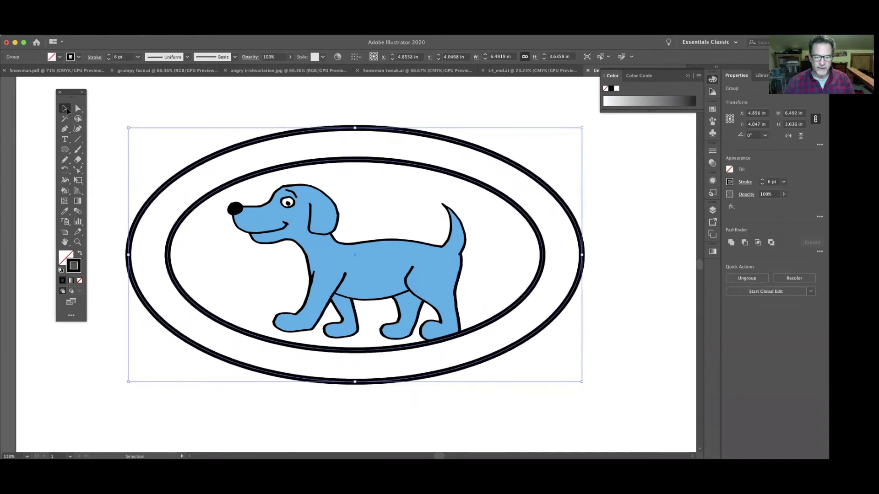
{"action": "key", "text": "Right"}
{"action": "key", "text": "Up"}
{"action": "key", "text": "Up"}
{"action": "key", "text": "Right"}
{"action": "key", "text": "Right"}
{"action": "key", "text": "Right"}
{"action": "key", "text": "Right"}
{"action": "key", "text": "Right"}
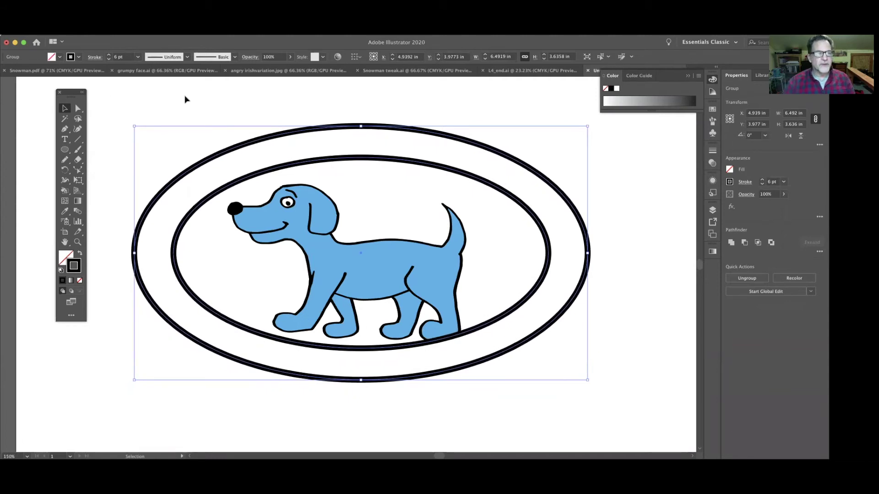
Step: Send the ellipse group to the back, behind the dog
{"action": "left_click", "coordinate": [103, 29]}
{"action": "mouse_move", "coordinate": [119, 45]}
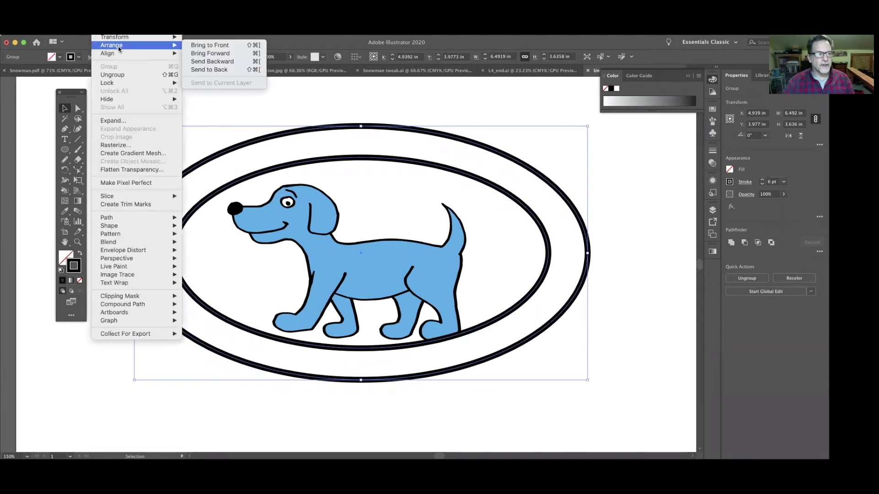
{"action": "left_click", "coordinate": [214, 70]}
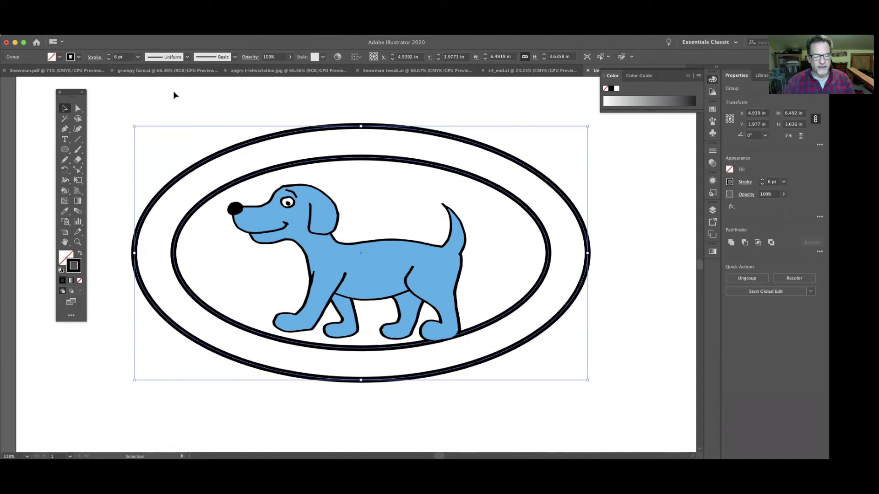
Step: Type 'Blue Dog' as a new text object above the ringed dog and select it
{"action": "left_click", "coordinate": [104, 112]}
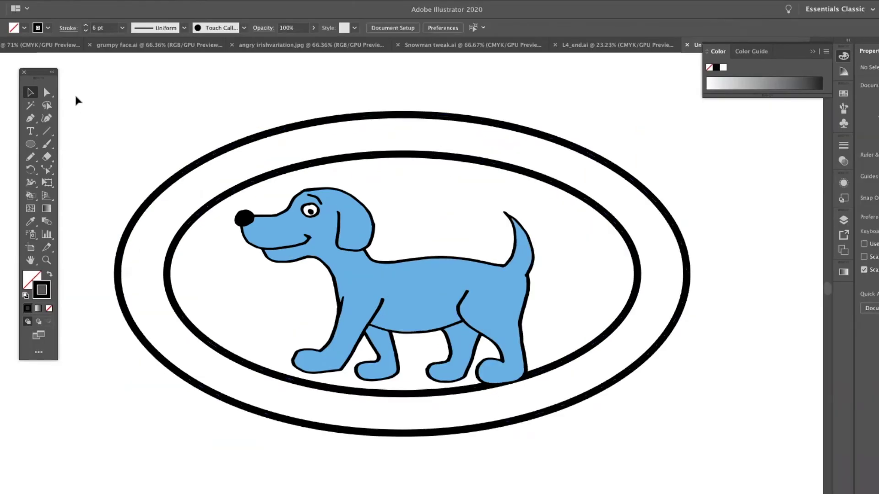
{"action": "left_click", "coordinate": [30, 131]}
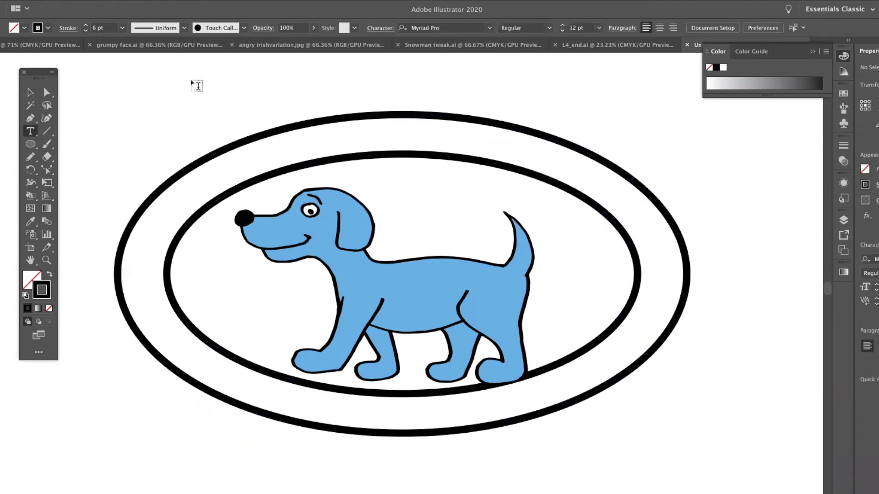
{"action": "left_click", "coordinate": [193, 83]}
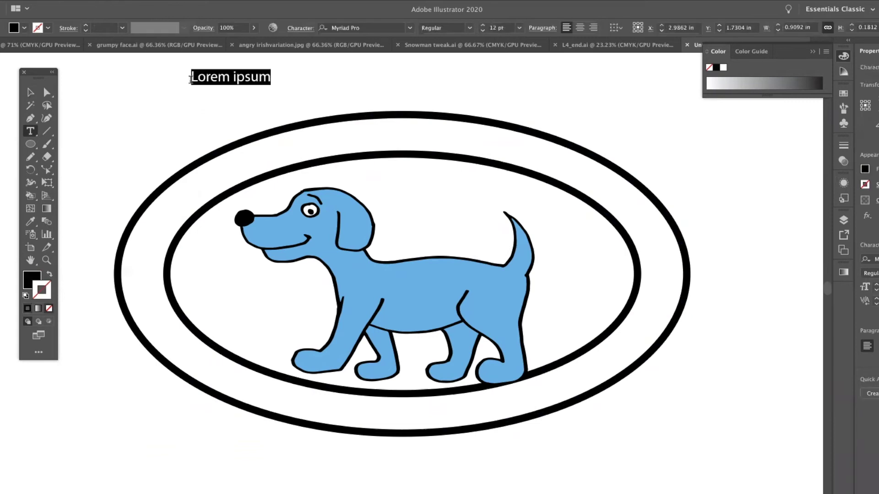
{"action": "type", "text": "Blue Dog"}
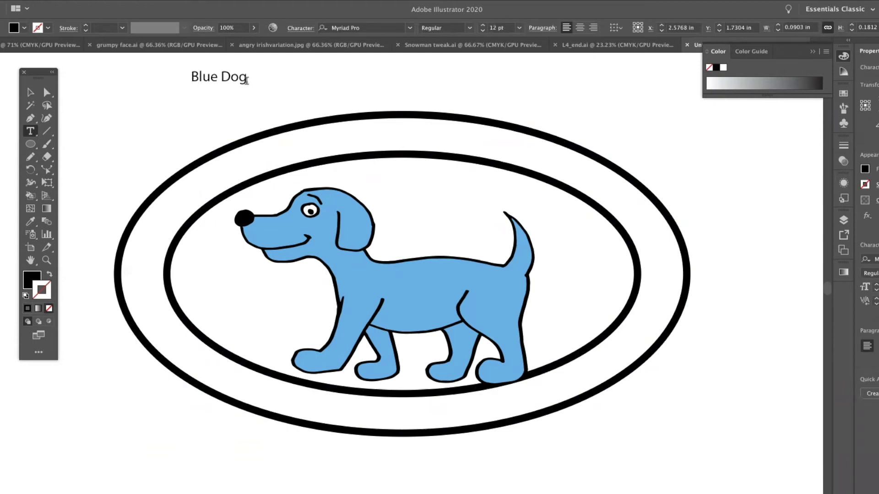
{"action": "key", "text": "shift+Left"}
{"action": "key", "text": "super+a"}
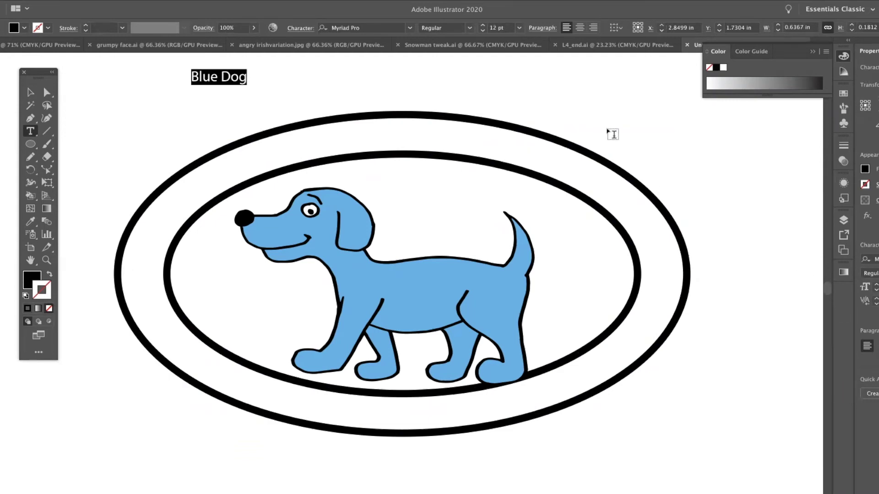
Step: Set the 'Blue Dog' text to Colt Regular 12 pt in the Character panel
{"action": "left_click", "coordinate": [226, 0]}
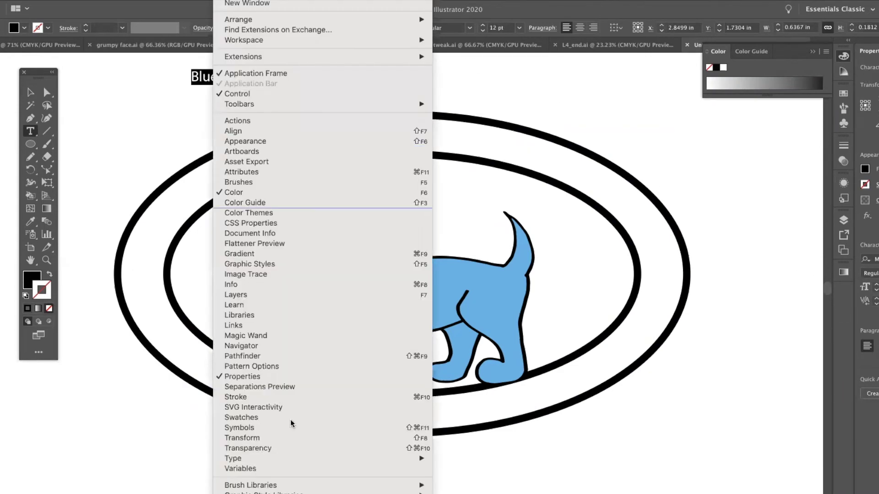
{"action": "mouse_move", "coordinate": [320, 458]}
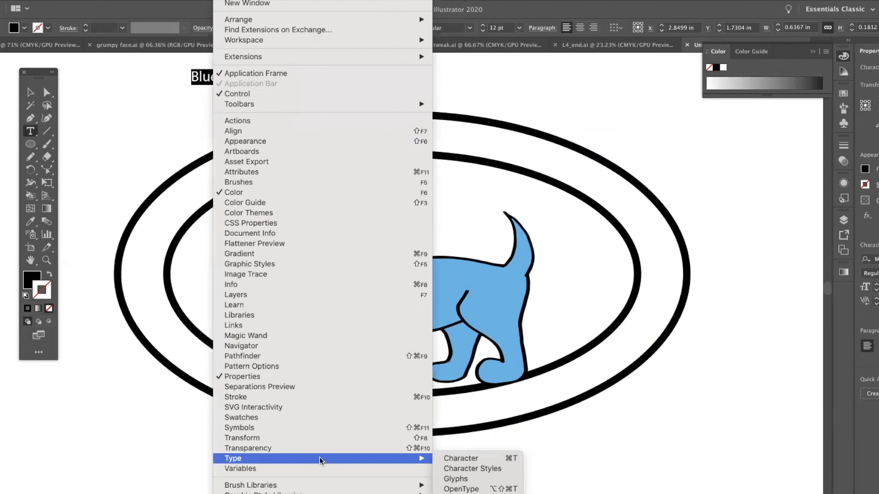
{"action": "left_click", "coordinate": [462, 460]}
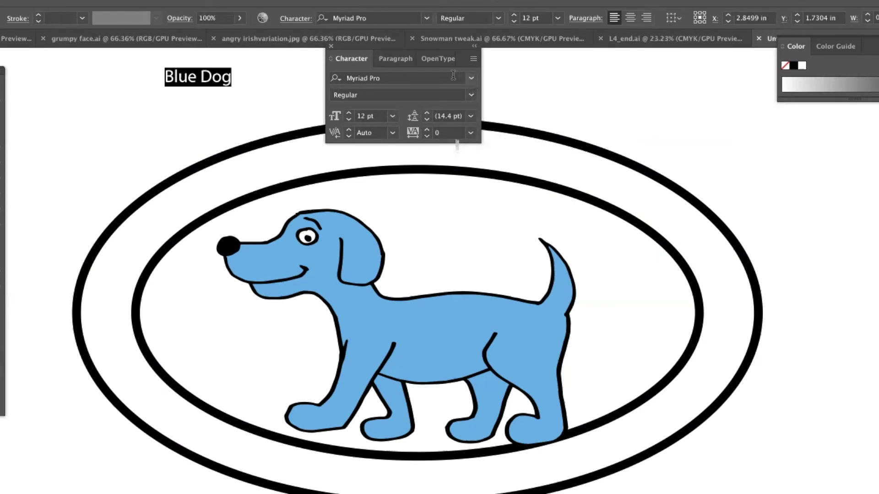
{"action": "left_click", "coordinate": [472, 80]}
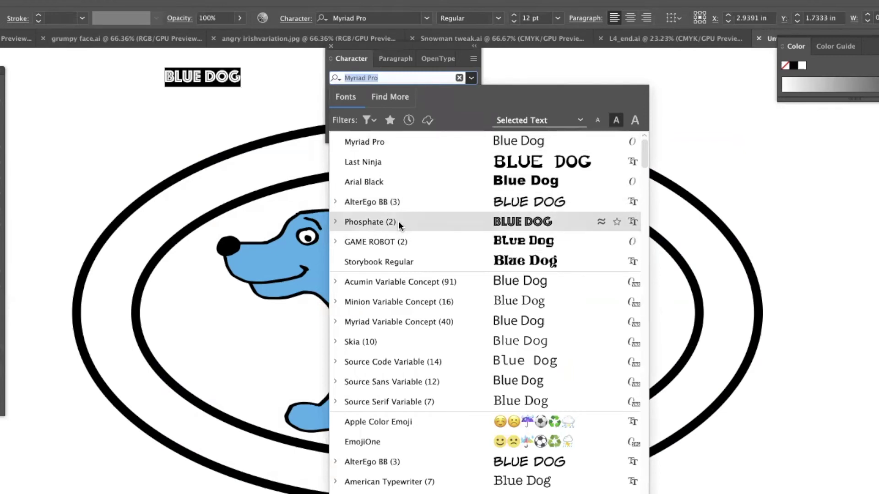
{"action": "scroll", "coordinate": [412, 280], "scroll_direction": "down", "scroll_amount": 3}
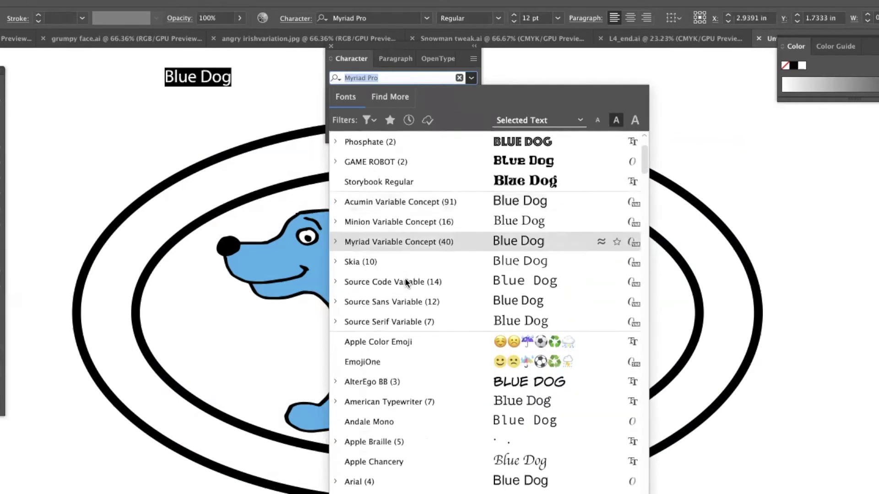
{"action": "scroll", "coordinate": [404, 280], "scroll_direction": "down", "scroll_amount": 7}
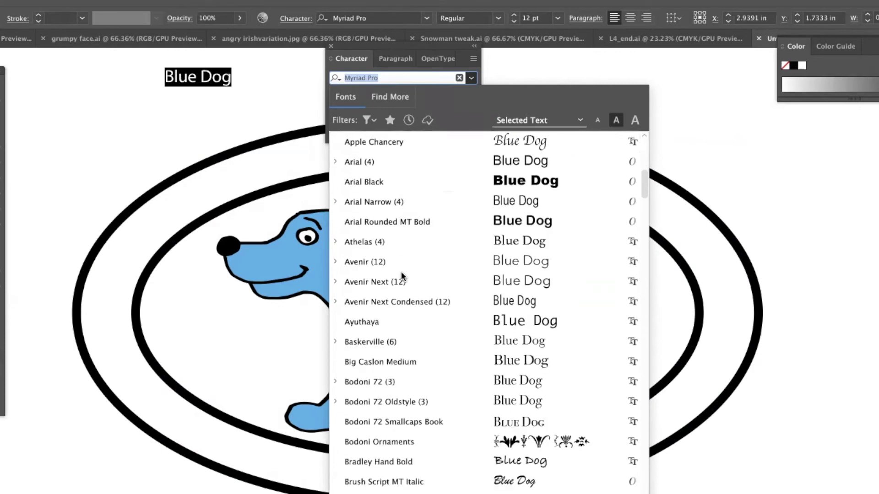
{"action": "scroll", "coordinate": [401, 271], "scroll_direction": "down", "scroll_amount": 5}
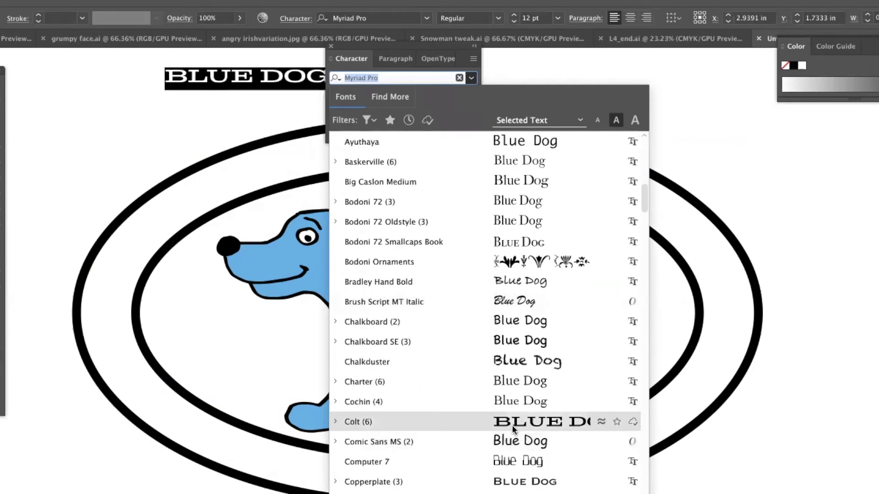
{"action": "left_click", "coordinate": [512, 422]}
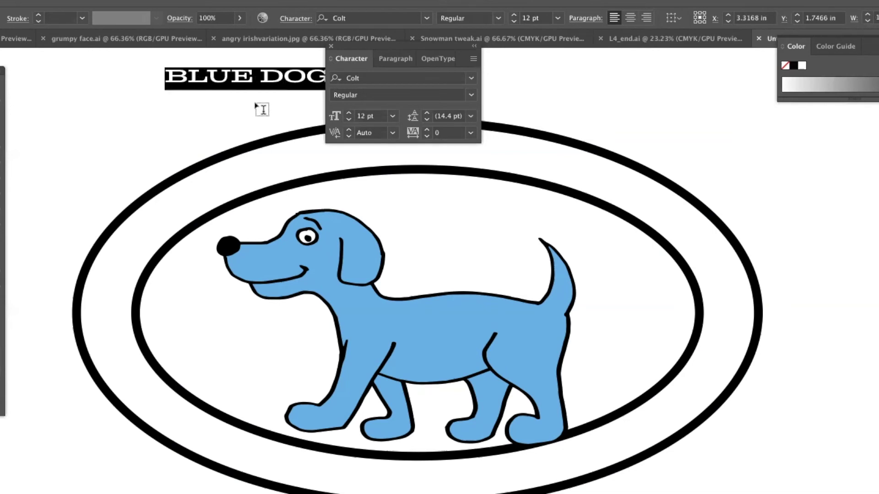
{"action": "key", "text": "super+shift+a"}
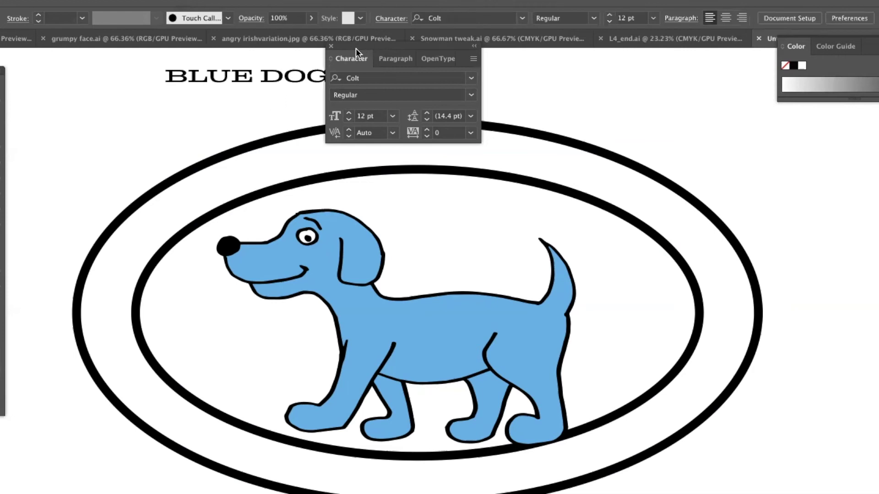
Step: Move BLUE DOG down into the top of the outer ring
{"action": "left_click_drag", "start_coordinate": [355, 48], "coordinate": [585, 69]}
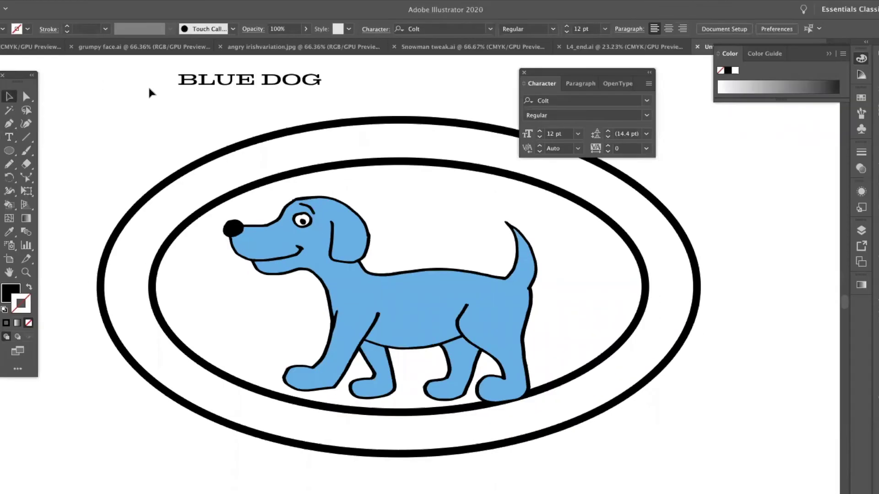
{"action": "left_click", "coordinate": [150, 93]}
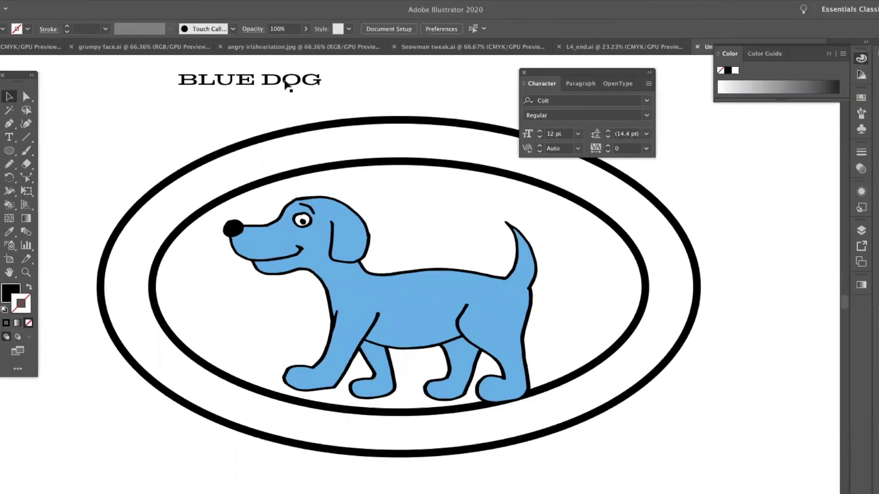
{"action": "left_click_drag", "start_coordinate": [307, 89], "coordinate": [441, 143]}
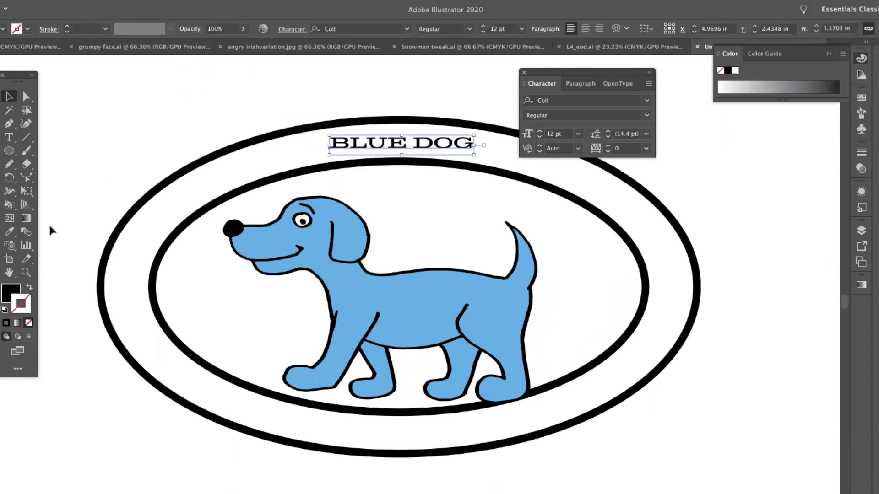
Step: Colour the BLUE DOG text CMYK Blue and increase its size to 18 pt
{"action": "left_click", "coordinate": [9, 139]}
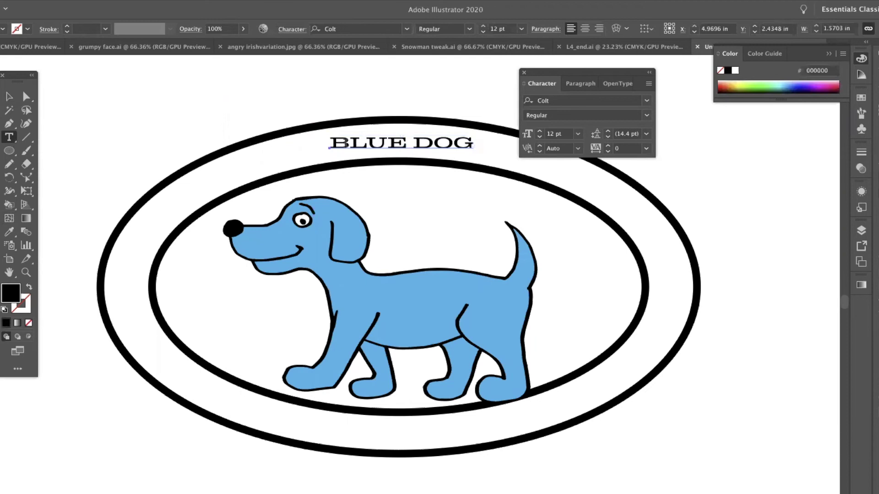
{"action": "triple_click", "coordinate": [361, 142]}
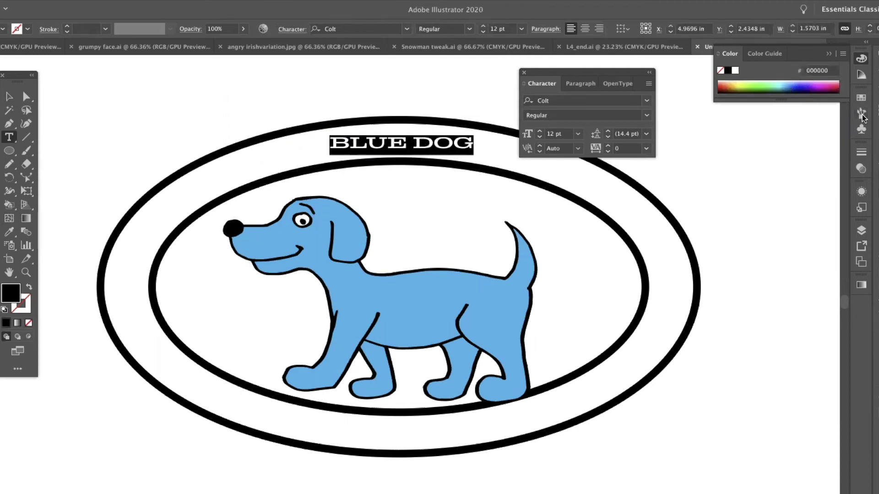
{"action": "left_click", "coordinate": [861, 97]}
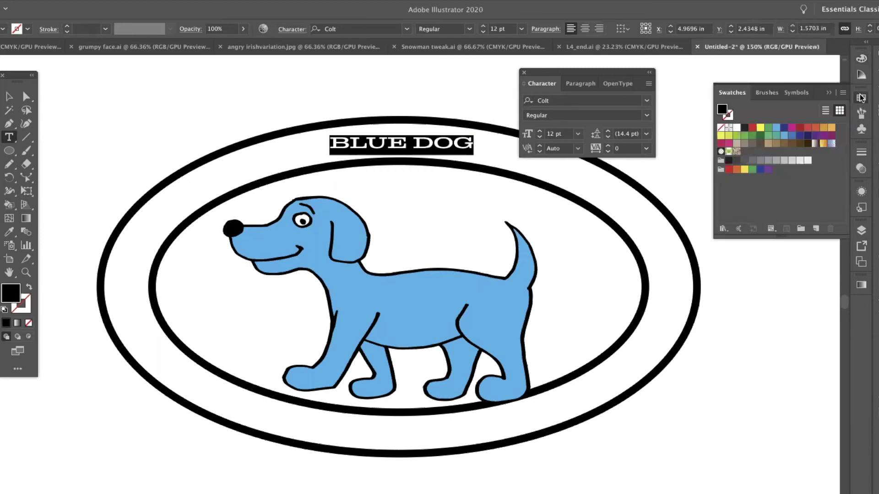
{"action": "left_click", "coordinate": [784, 129]}
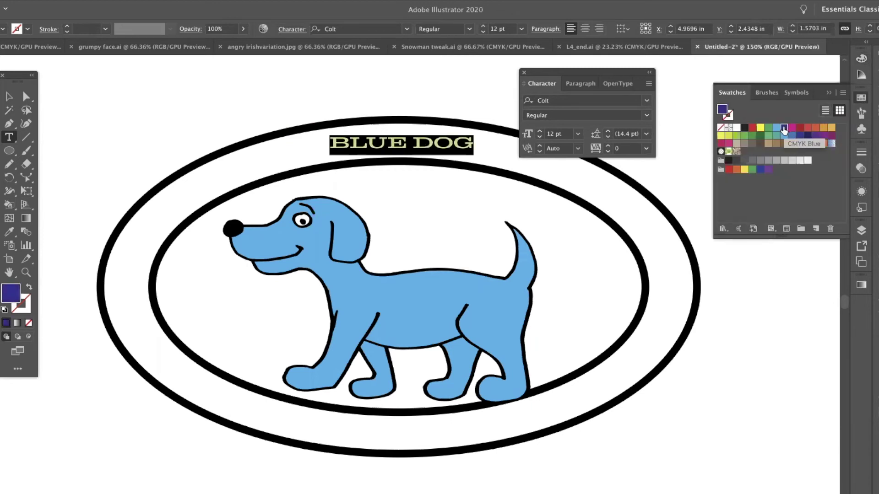
{"action": "left_click", "coordinate": [539, 131]}
{"action": "left_click", "coordinate": [539, 132]}
{"action": "left_click", "coordinate": [539, 131]}
{"action": "left_click", "coordinate": [539, 131]}
{"action": "left_click", "coordinate": [540, 132]}
{"action": "left_click", "coordinate": [539, 131]}
Step: Apply an Arc warp with a 16% bend to the BLUE DOG text
{"action": "left_click_drag", "start_coordinate": [577, 83], "coordinate": [670, 81]}
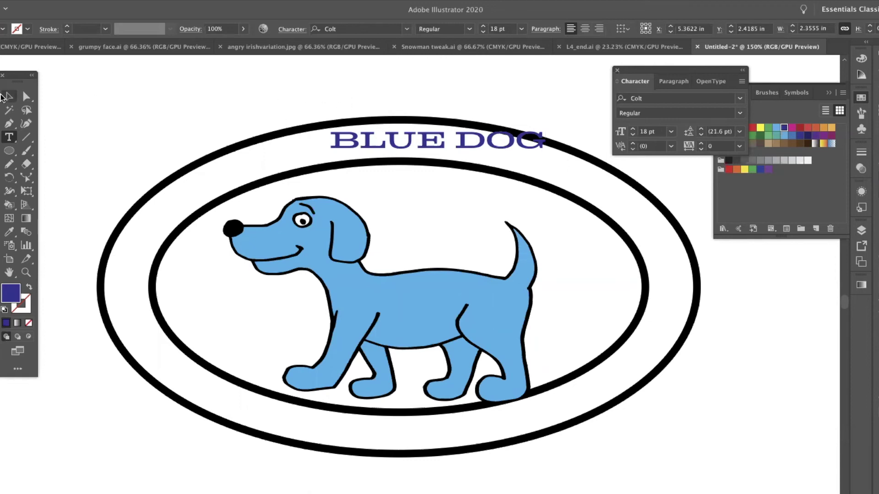
{"action": "left_click", "coordinate": [7, 97]}
{"action": "left_click", "coordinate": [420, 145]}
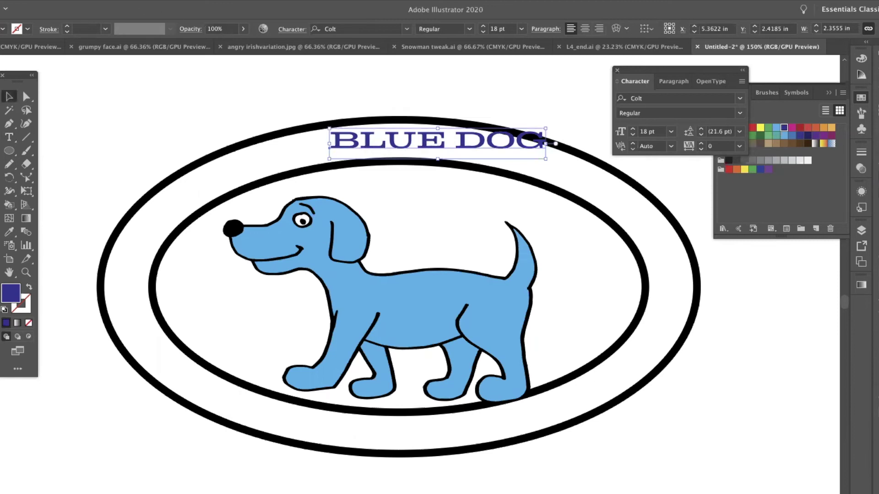
{"action": "left_click", "coordinate": [156, 0]}
{"action": "mouse_move", "coordinate": [265, 156]}
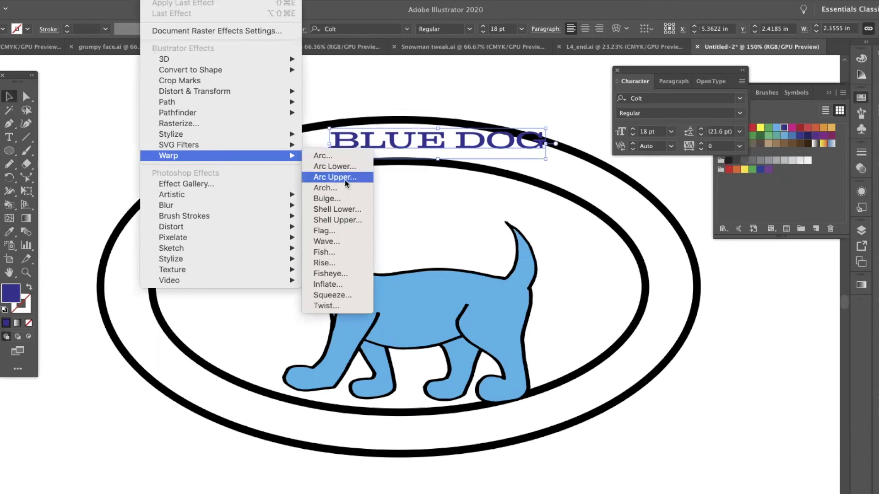
{"action": "left_click", "coordinate": [327, 273]}
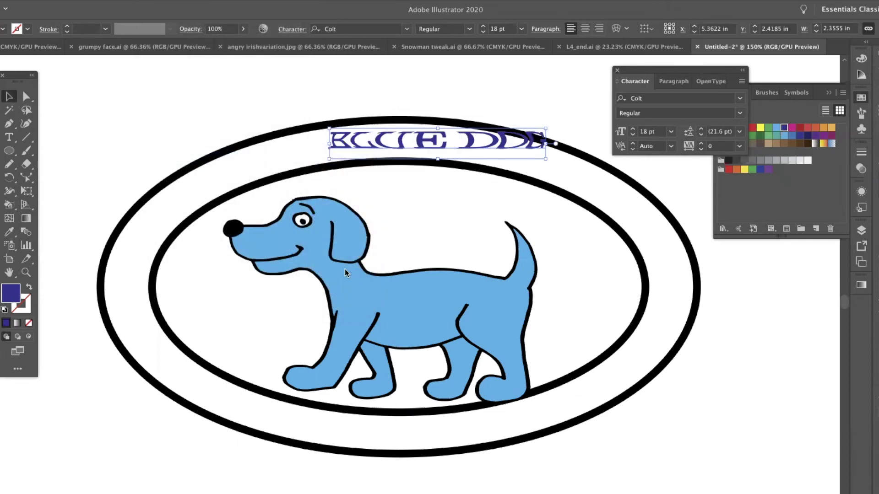
{"action": "left_click", "coordinate": [487, 225]}
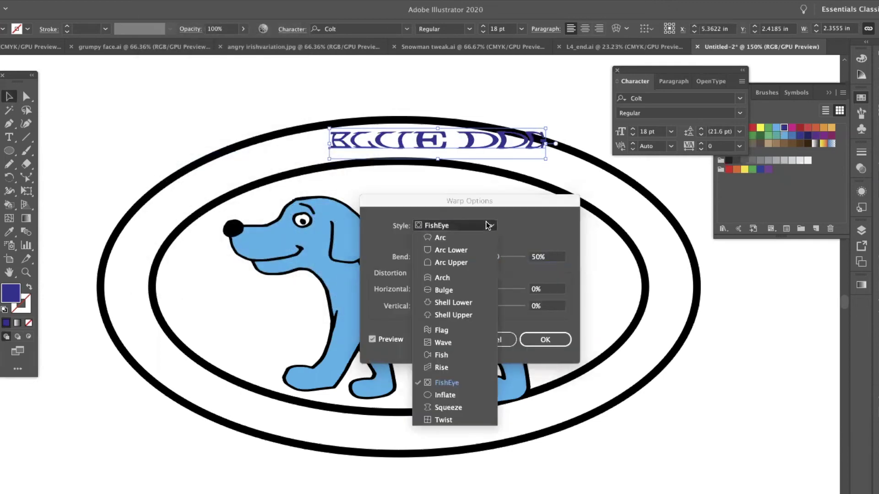
{"action": "left_click", "coordinate": [463, 289]}
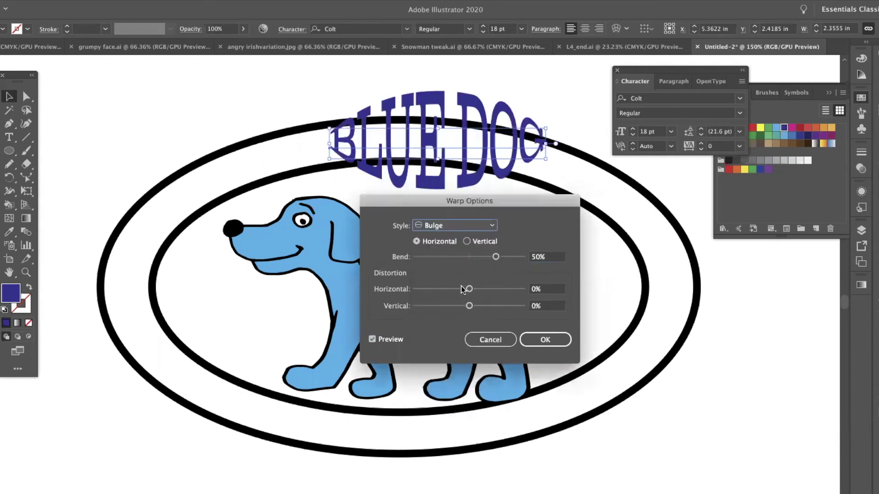
{"action": "left_click", "coordinate": [492, 228]}
{"action": "left_click", "coordinate": [471, 239]}
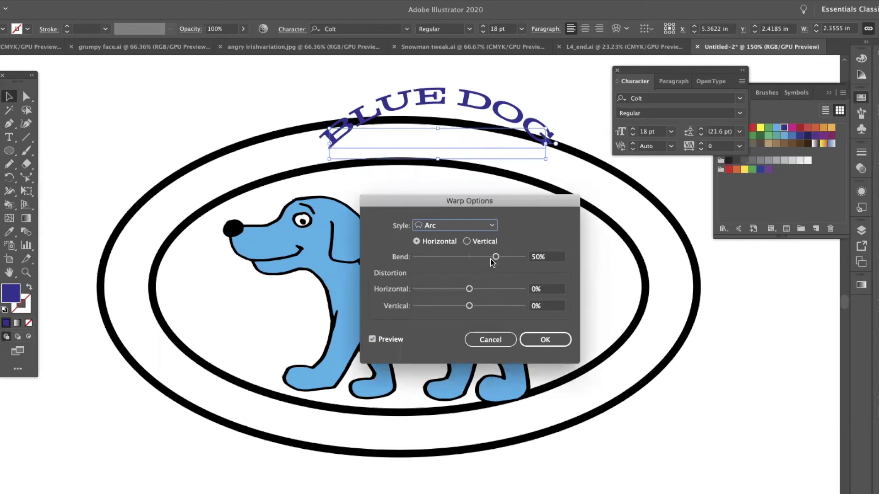
{"action": "left_click_drag", "start_coordinate": [495, 258], "coordinate": [476, 258]}
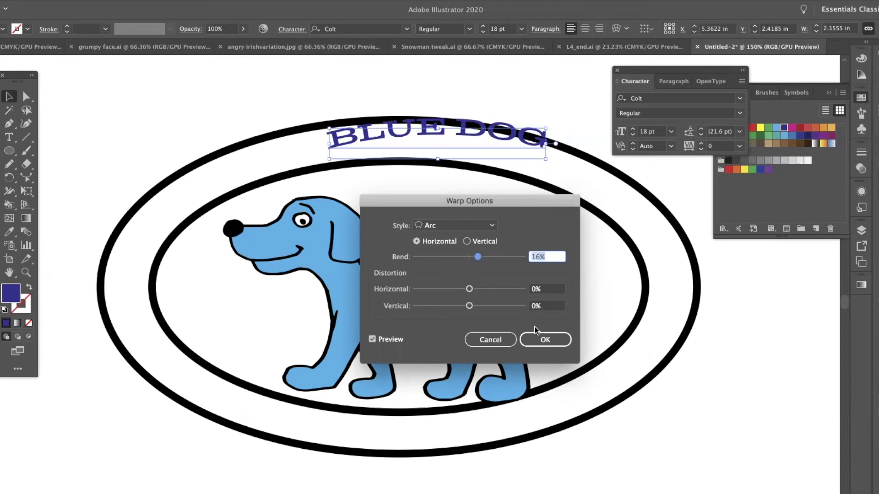
{"action": "left_click", "coordinate": [544, 339]}
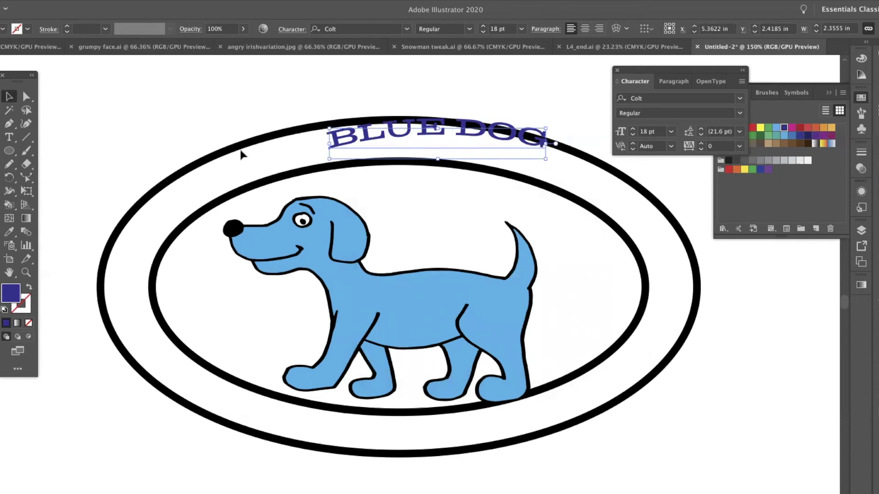
Step: Centre BLUE DOG in the top band, scale it to about 30.95 pt, and tilt it slightly clockwise
{"action": "key", "text": "Down"}
{"action": "key", "text": "Down"}
{"action": "key", "text": "Down"}
{"action": "key", "text": "Down"}
{"action": "key", "text": "Down"}
{"action": "key", "text": "Down"}
{"action": "key", "text": "Down"}
{"action": "key", "text": "Down"}
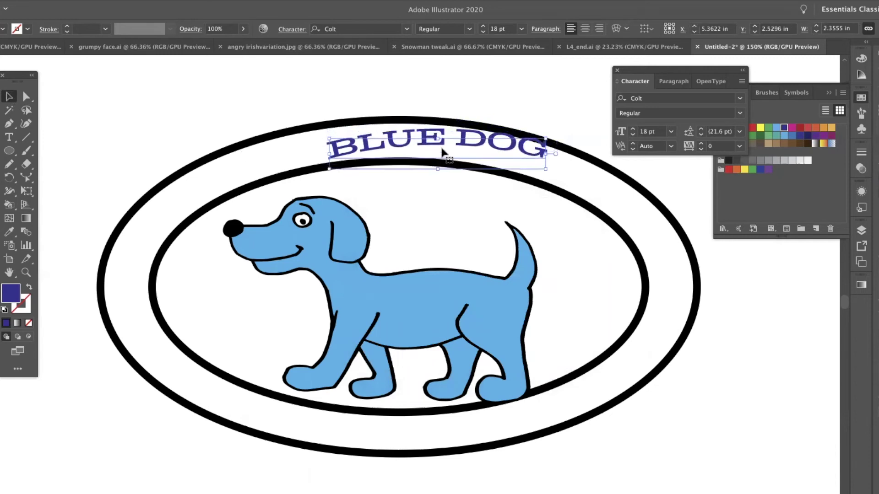
{"action": "left_click_drag", "start_coordinate": [430, 146], "coordinate": [395, 145]}
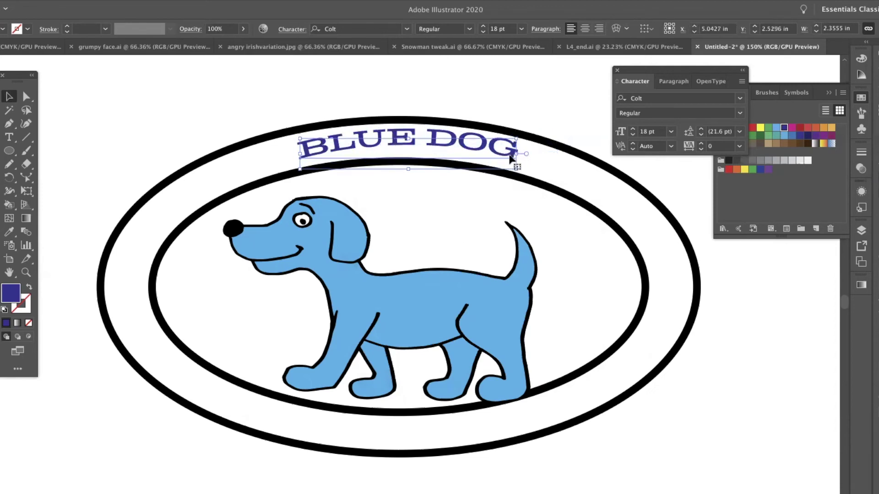
{"action": "left_click_drag", "start_coordinate": [517, 169], "coordinate": [556, 190]}
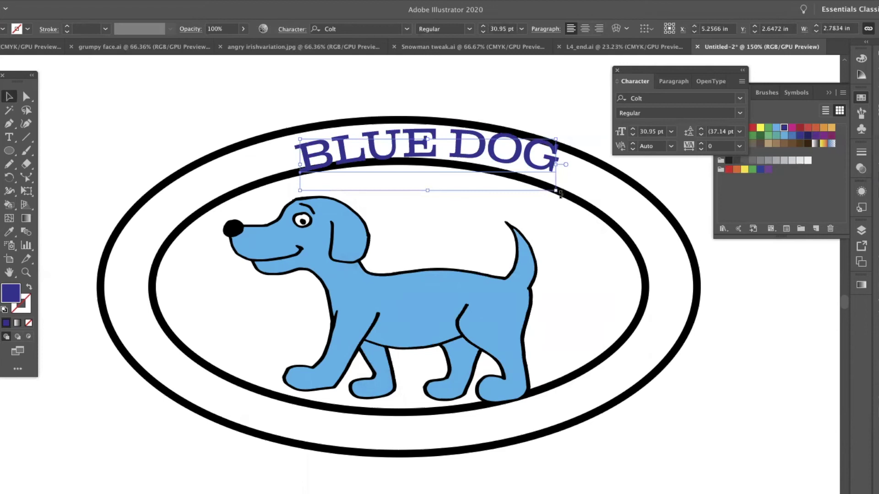
{"action": "left_click_drag", "start_coordinate": [560, 194], "coordinate": [557, 200]}
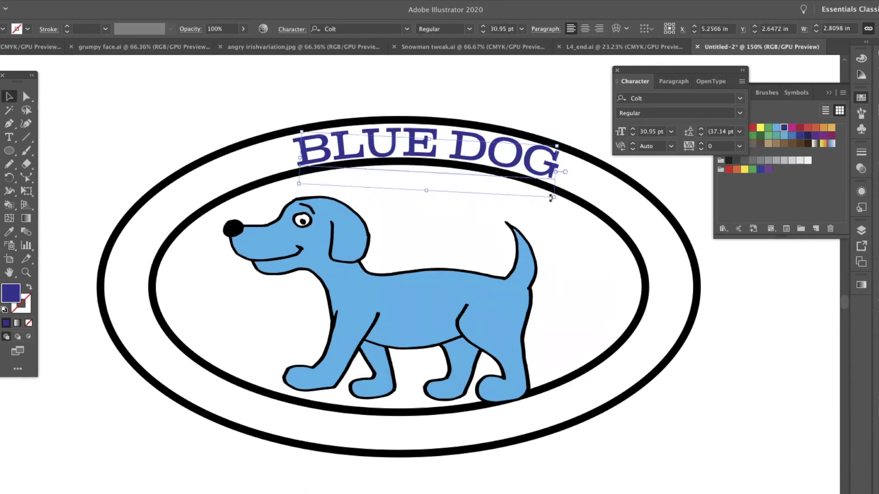
{"action": "left_click_drag", "start_coordinate": [551, 198], "coordinate": [551, 198]}
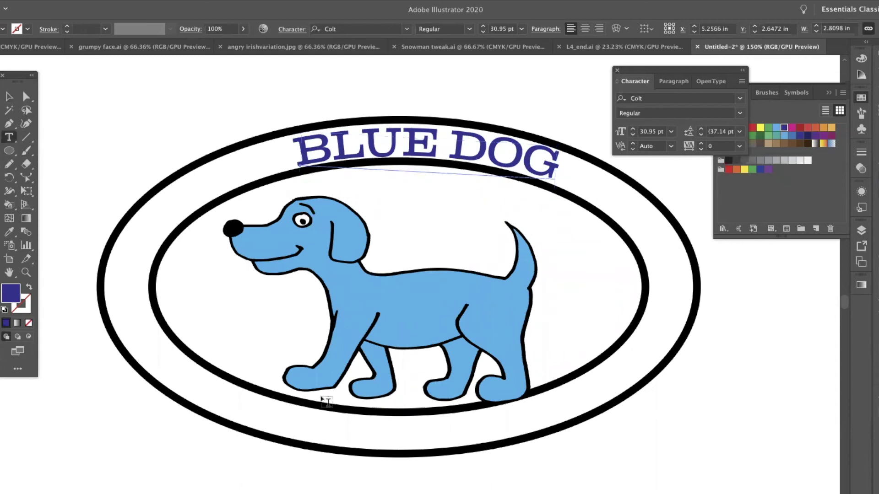
Step: Type 'FURNITURE' below the dog along the lower ring
{"action": "left_click", "coordinate": [403, 431]}
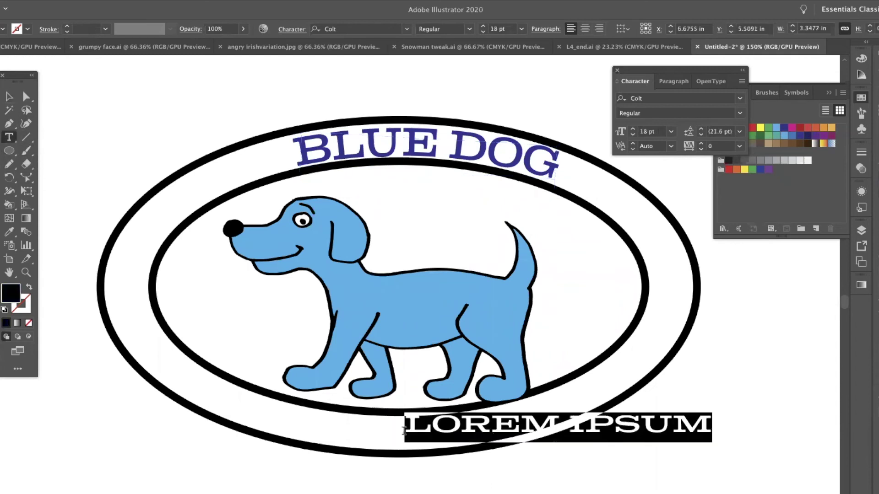
{"action": "type", "text": "FUR"}
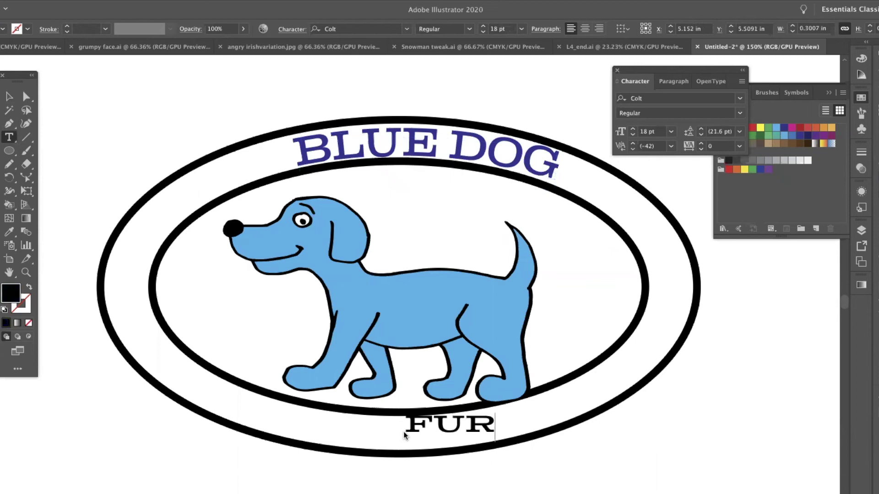
{"action": "type", "text": "NITURE"}
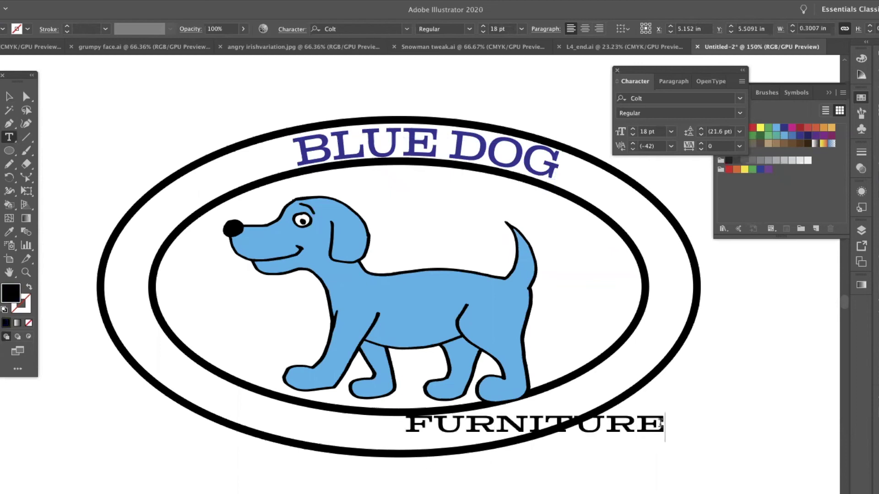
{"action": "left_click_drag", "start_coordinate": [663, 424], "coordinate": [403, 428]}
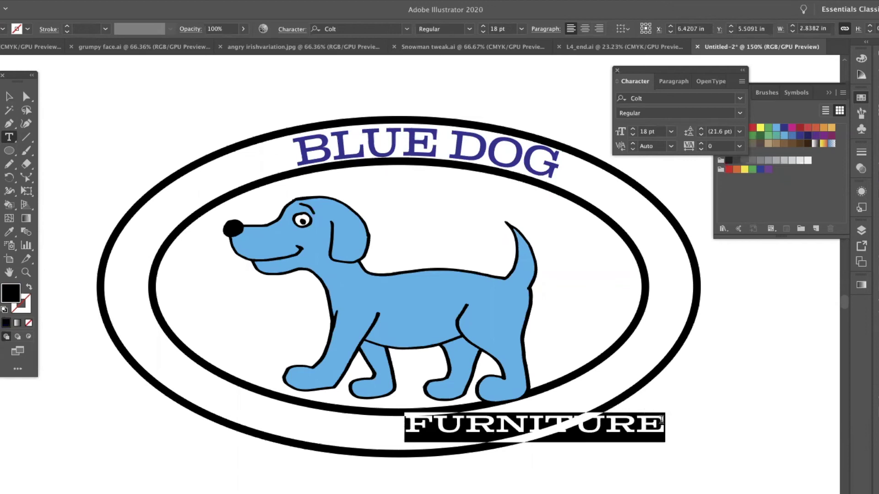
{"action": "left_click", "coordinate": [660, 420]}
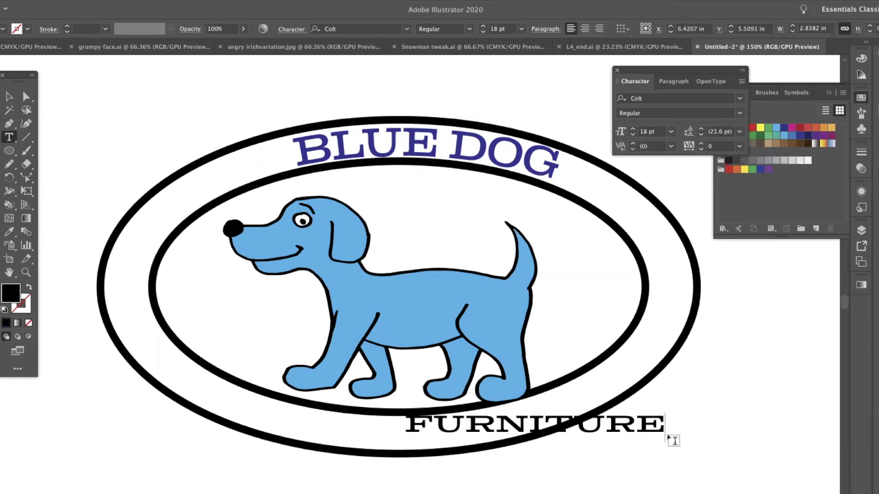
{"action": "left_click_drag", "start_coordinate": [661, 419], "coordinate": [403, 422]}
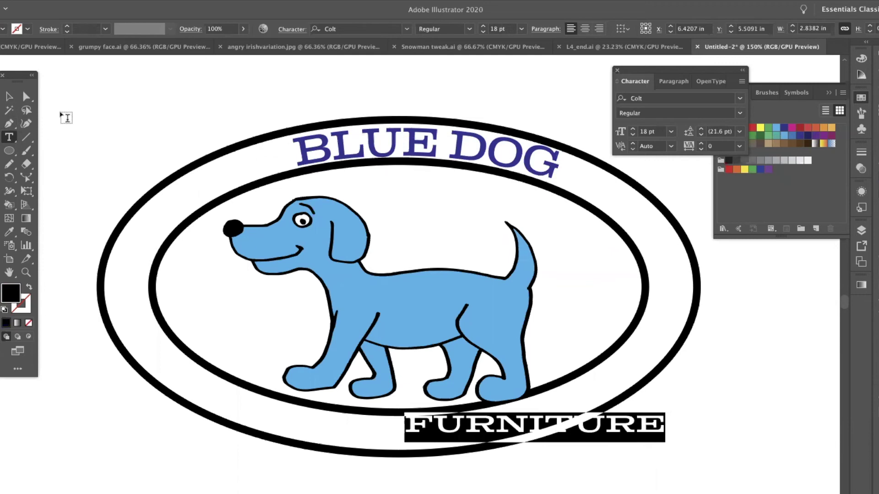
Step: Bend FURNITURE with an Arc warp of about -7%
{"action": "left_click", "coordinate": [16, 91]}
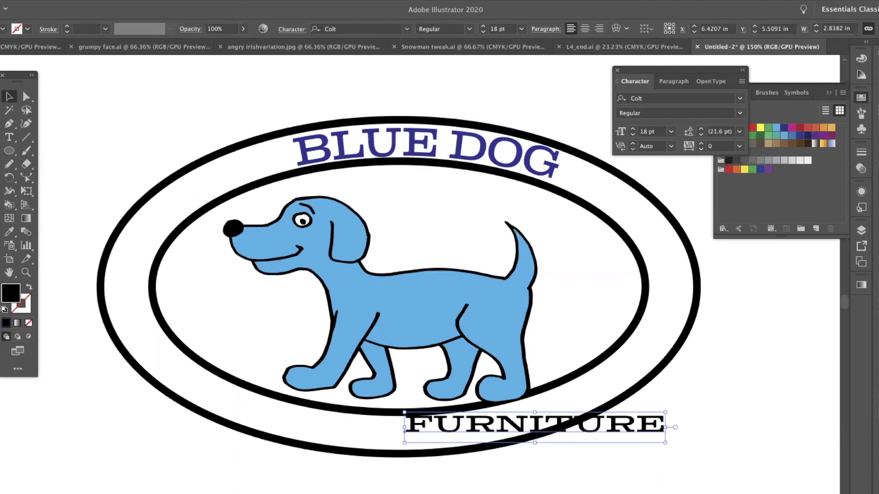
{"action": "left_click", "coordinate": [158, 3]}
{"action": "mouse_move", "coordinate": [213, 156]}
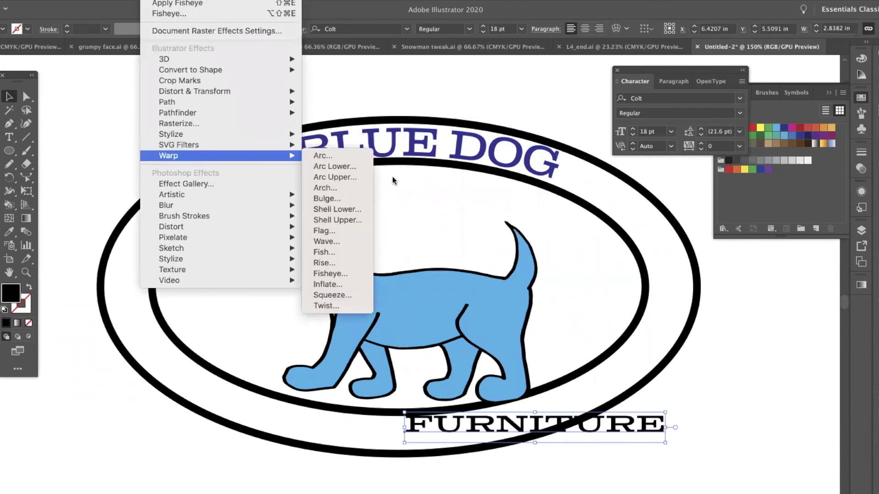
{"action": "left_click", "coordinate": [324, 156]}
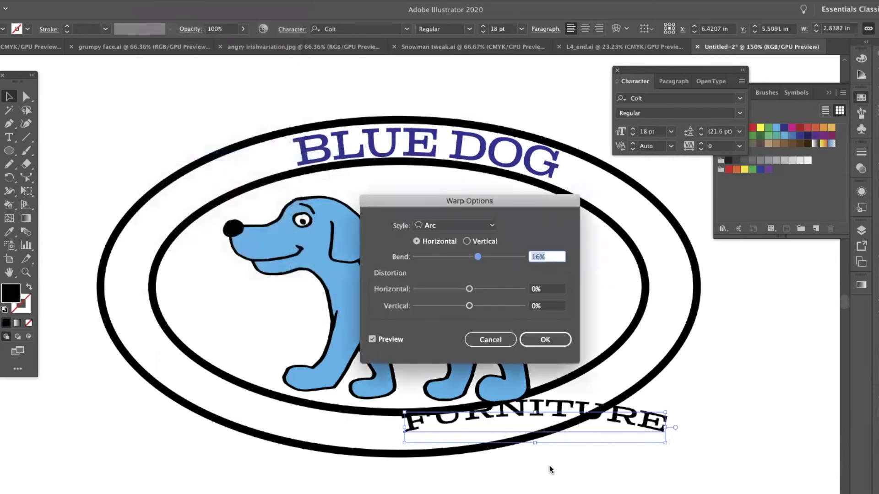
{"action": "mouse_move", "coordinate": [476, 260]}
{"action": "left_mouse_down"}
{"action": "mouse_move", "coordinate": [457, 263]}
{"action": "mouse_move", "coordinate": [465, 259]}
{"action": "left_mouse_up"}
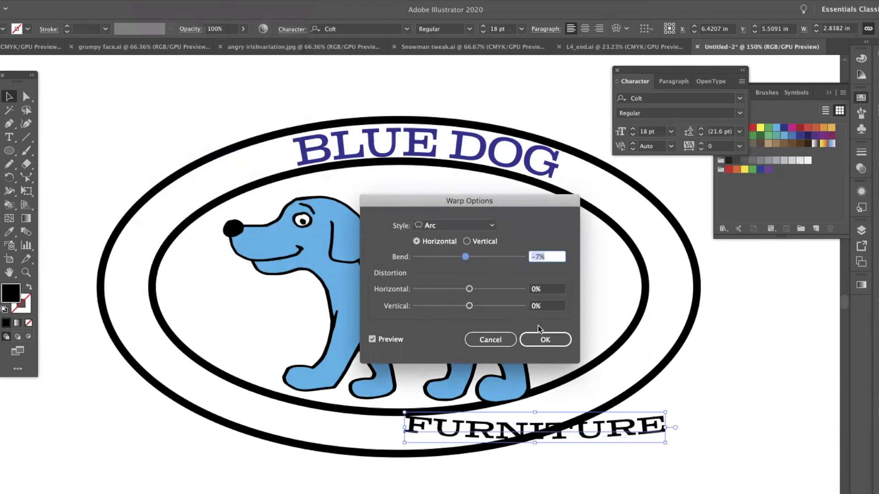
{"action": "left_click", "coordinate": [561, 339]}
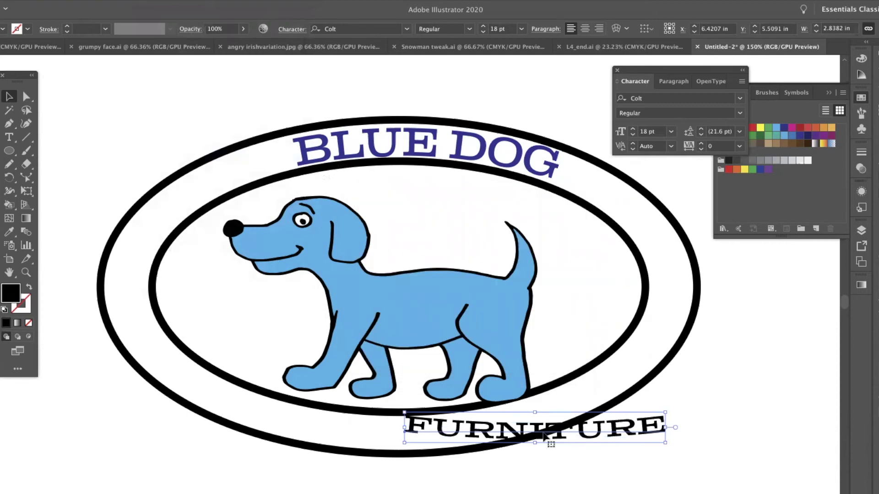
Step: Enlarge FURNITURE to about 29.64 pt and centre it in the ring's bottom band
{"action": "left_click_drag", "start_coordinate": [541, 434], "coordinate": [422, 430]}
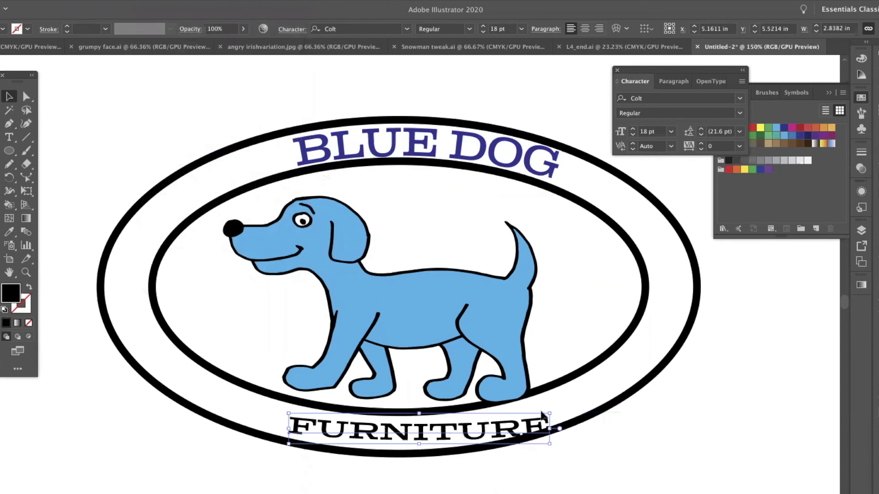
{"action": "left_click_drag", "start_coordinate": [549, 412], "coordinate": [568, 395]}
{"action": "left_click_drag", "start_coordinate": [289, 395], "coordinate": [266, 390]}
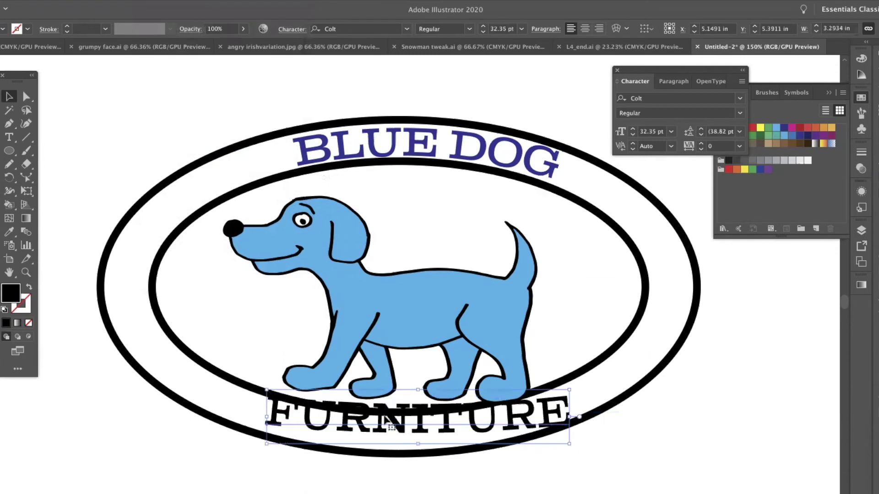
{"action": "left_click_drag", "start_coordinate": [401, 428], "coordinate": [400, 446]}
{"action": "left_click_drag", "start_coordinate": [264, 408], "coordinate": [285, 411]}
{"action": "key", "text": "Up"}
{"action": "key", "text": "Up"}
{"action": "key", "text": "Up"}
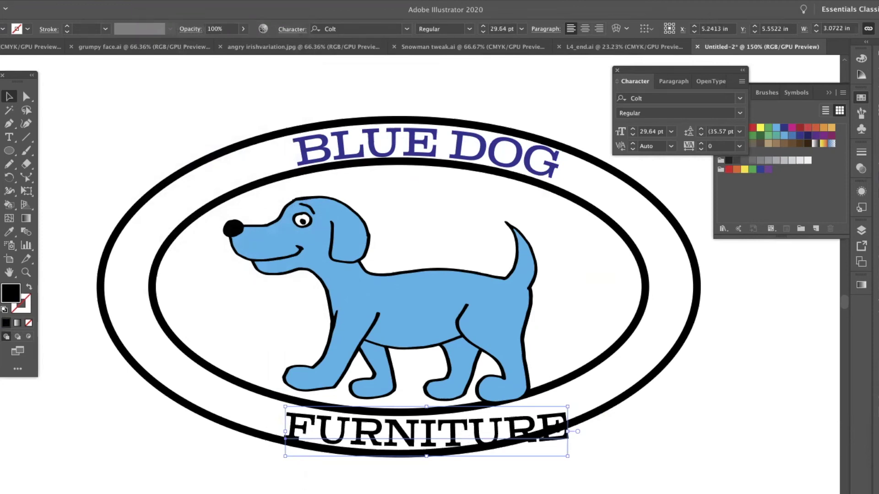
Step: Deepen FURNITURE's existing Arc warp to Bend -12%, then shift it and tilt it slightly counter-clockwise
{"action": "left_click", "coordinate": [153, 1]}
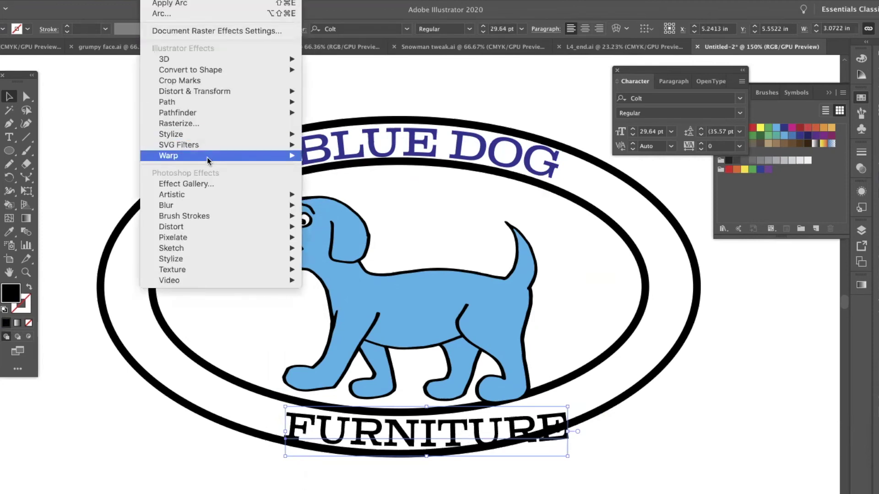
{"action": "mouse_move", "coordinate": [212, 156]}
{"action": "left_click", "coordinate": [322, 158]}
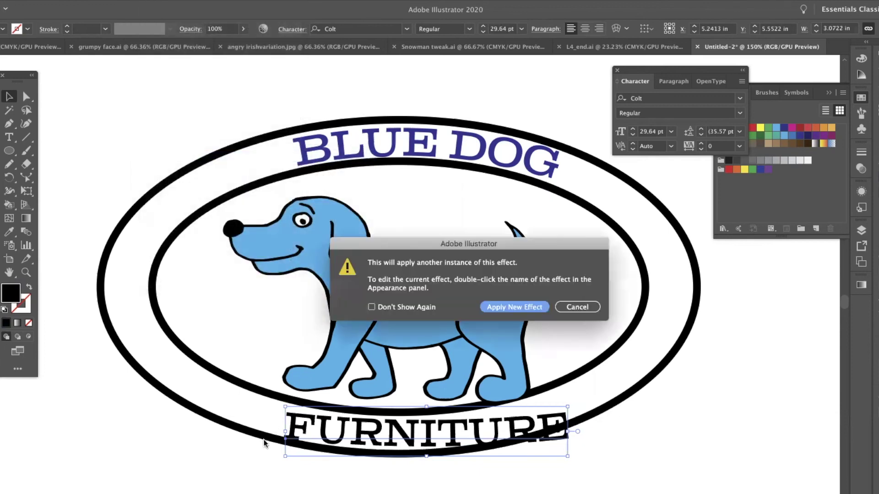
{"action": "left_click", "coordinate": [578, 309]}
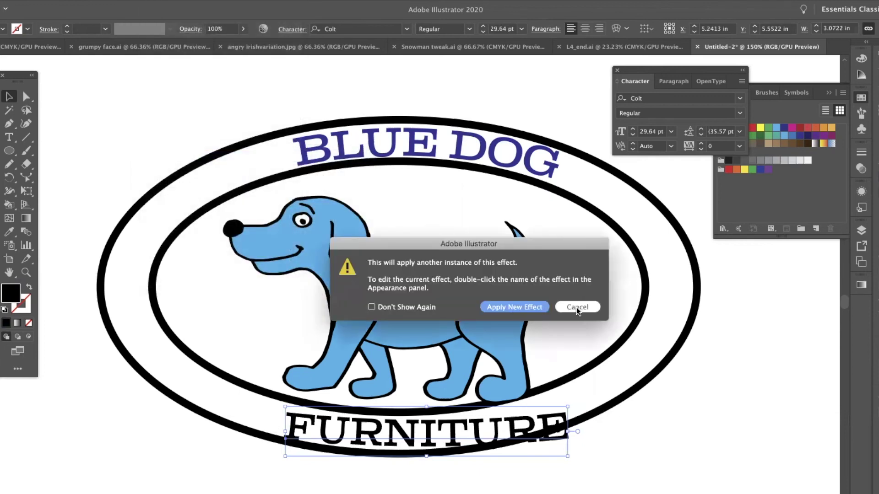
{"action": "left_click", "coordinate": [538, 308]}
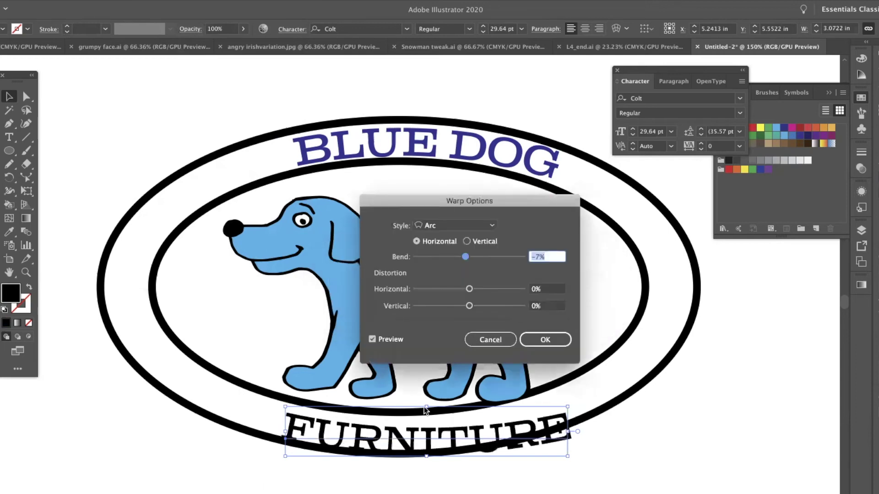
{"action": "left_click_drag", "start_coordinate": [463, 260], "coordinate": [462, 258]}
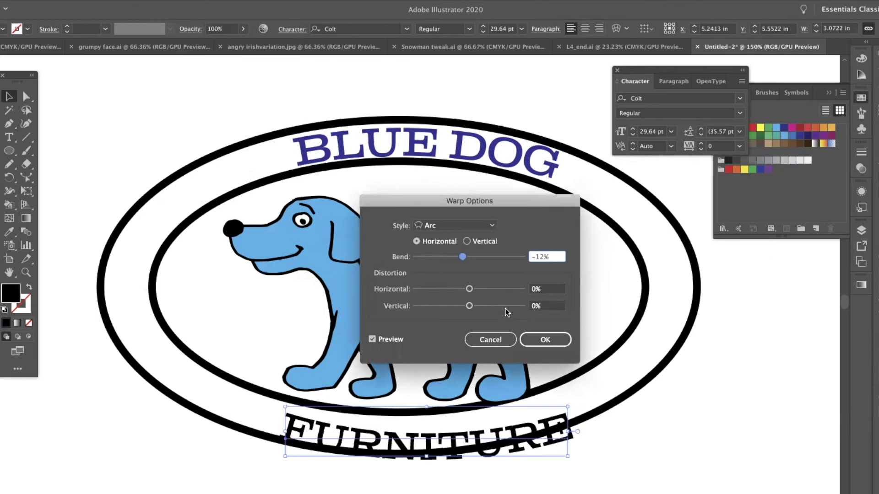
{"action": "left_click", "coordinate": [545, 339]}
{"action": "left_click_drag", "start_coordinate": [451, 438], "coordinate": [471, 426]}
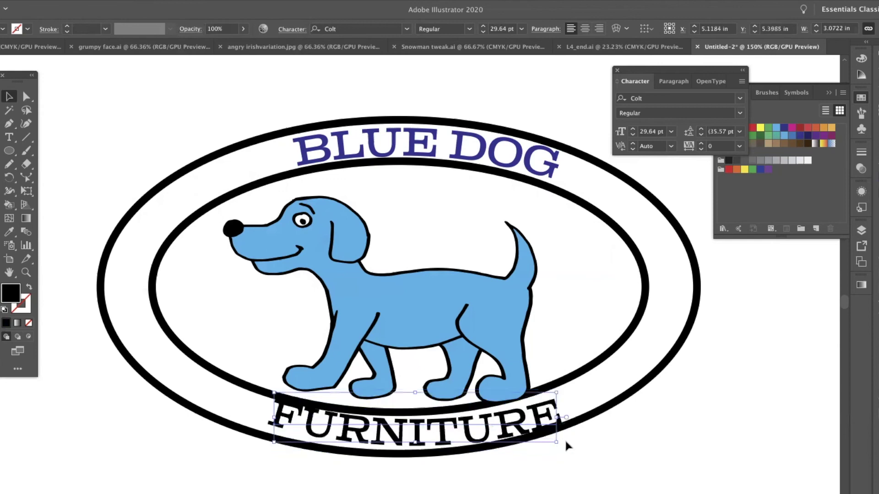
{"action": "left_click_drag", "start_coordinate": [557, 445], "coordinate": [559, 443]}
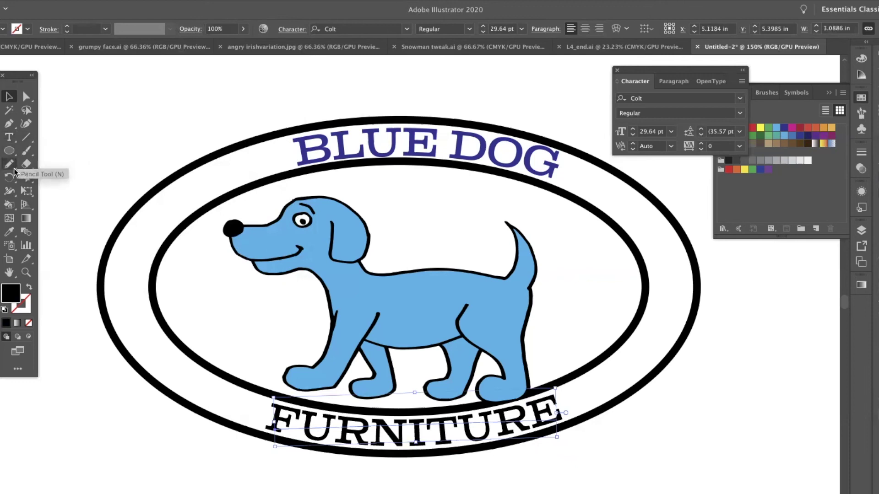
Step: Eyedropper BLUE DOG's dark blue colour and size onto FURNITURE, then tilt and nudge it into place
{"action": "key", "text": "i"}
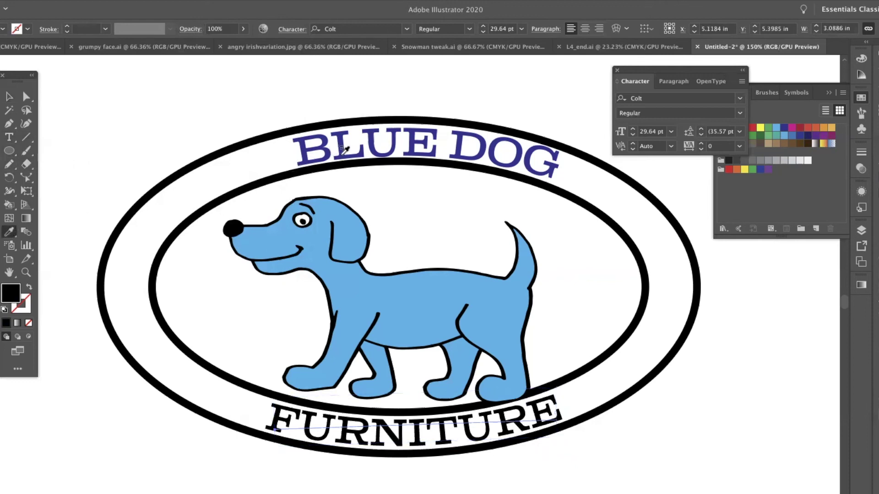
{"action": "left_click", "coordinate": [342, 153]}
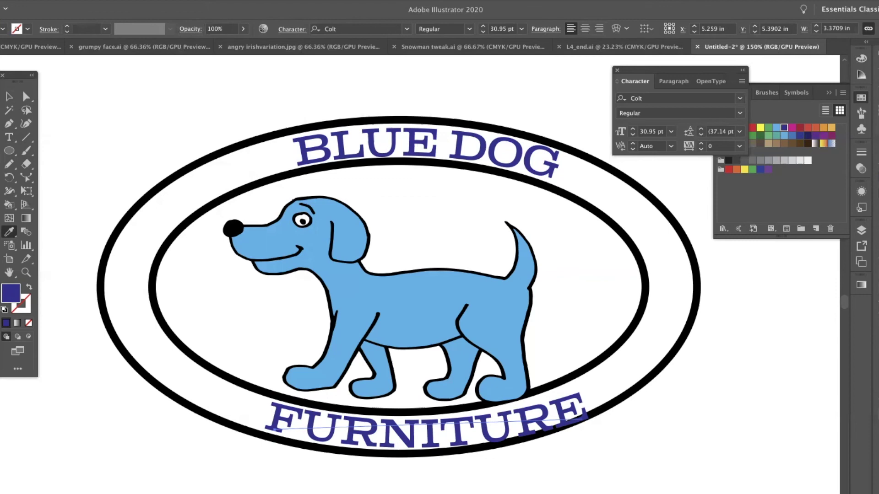
{"action": "left_click", "coordinate": [9, 98]}
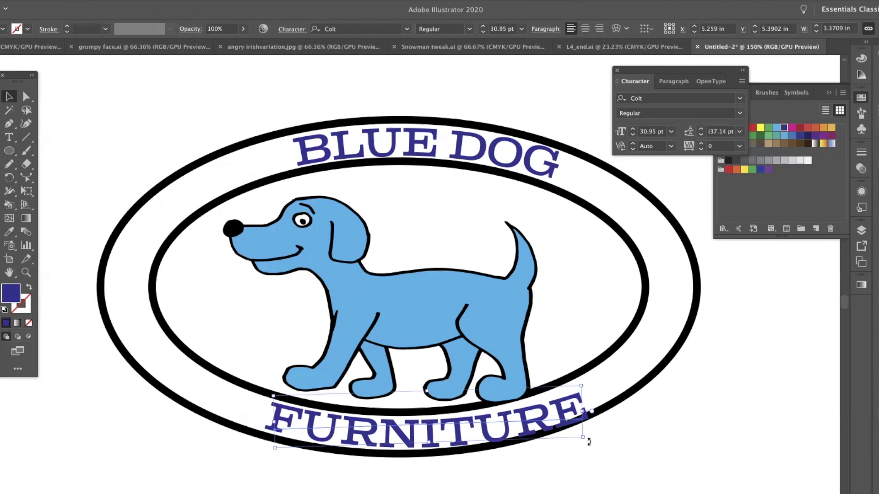
{"action": "left_click_drag", "start_coordinate": [588, 442], "coordinate": [590, 439]}
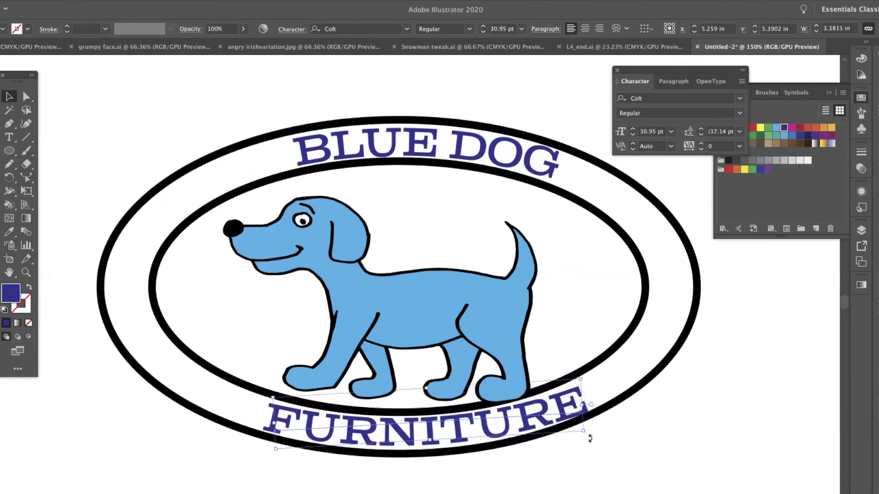
{"action": "key", "text": "Up"}
{"action": "key", "text": "Left"}
{"action": "key", "text": "Left"}
{"action": "key", "text": "Left"}
{"action": "key", "text": "Left"}
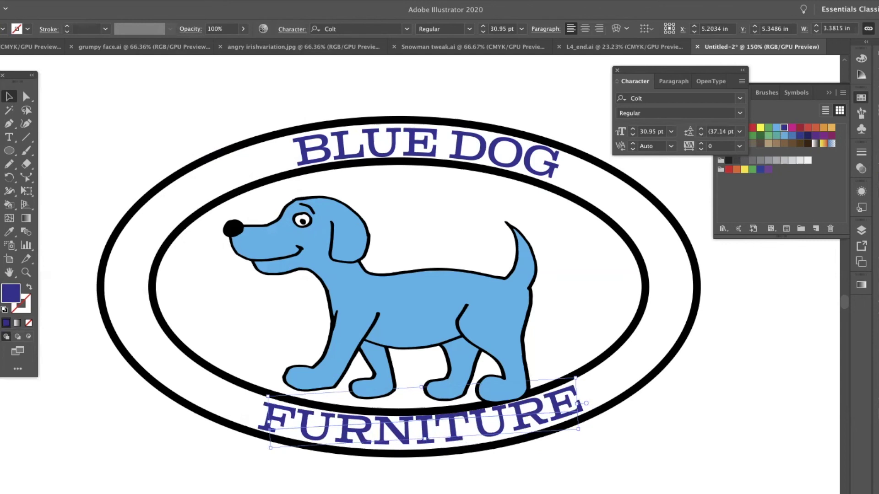
Step: Set FURNITURE's Arc warp to a gentle -4% bend and nudge it up slightly
{"action": "left_click", "coordinate": [59, 0]}
{"action": "mouse_move", "coordinate": [100, 90]}
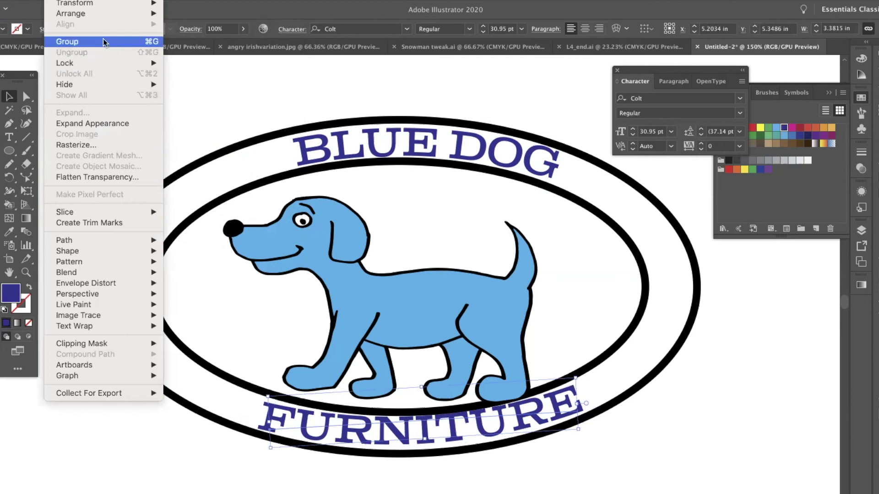
{"action": "mouse_move", "coordinate": [156, 0]}
{"action": "mouse_move", "coordinate": [183, 155]}
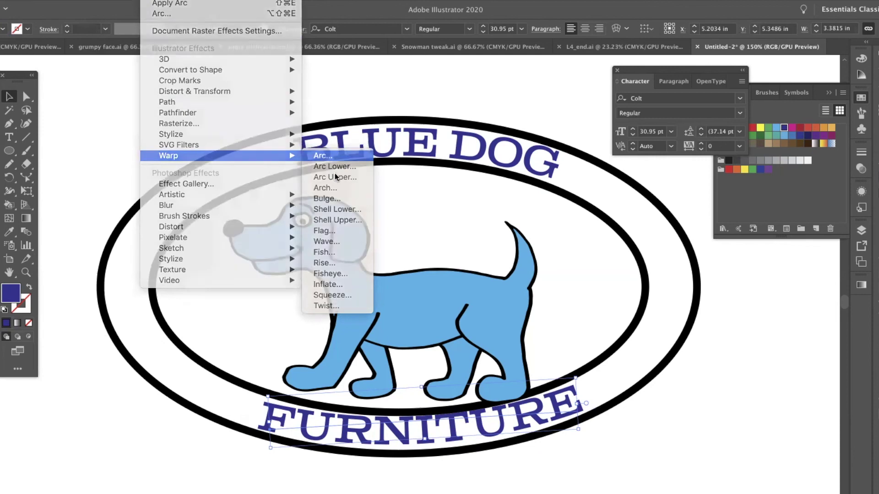
{"action": "left_click", "coordinate": [324, 157]}
{"action": "left_click", "coordinate": [531, 307]}
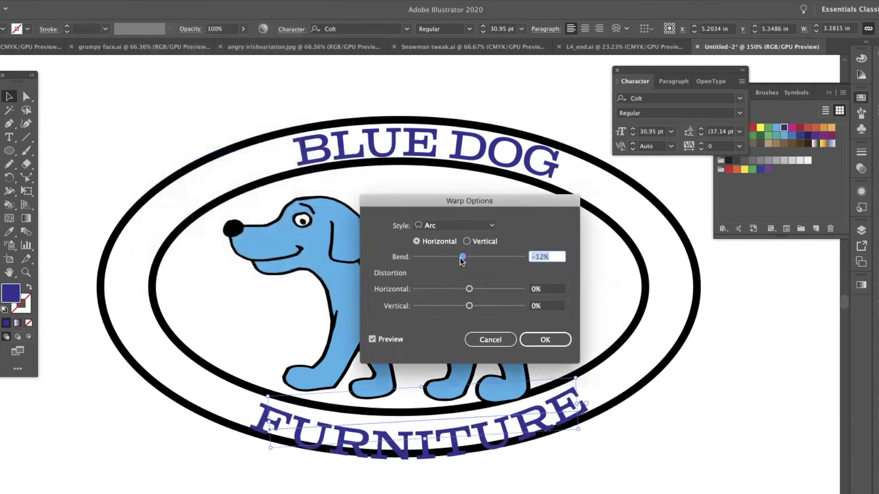
{"action": "left_click_drag", "start_coordinate": [462, 260], "coordinate": [467, 260]}
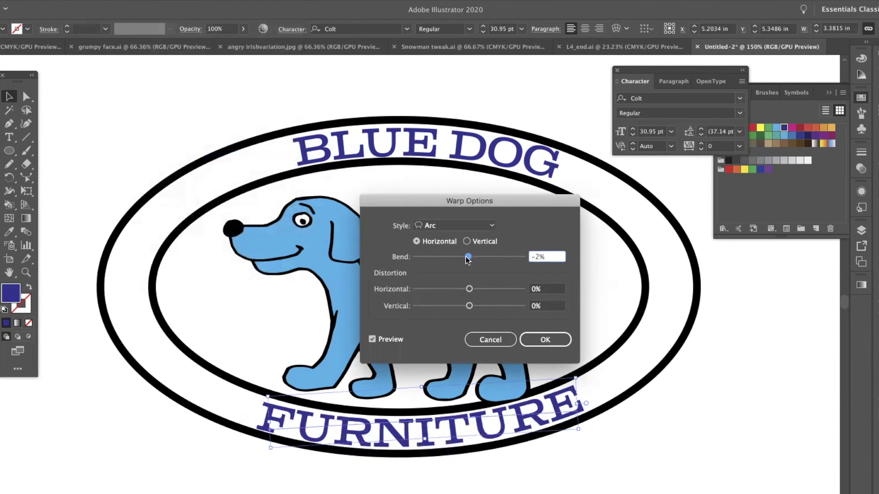
{"action": "left_click_drag", "start_coordinate": [466, 257], "coordinate": [465, 258]}
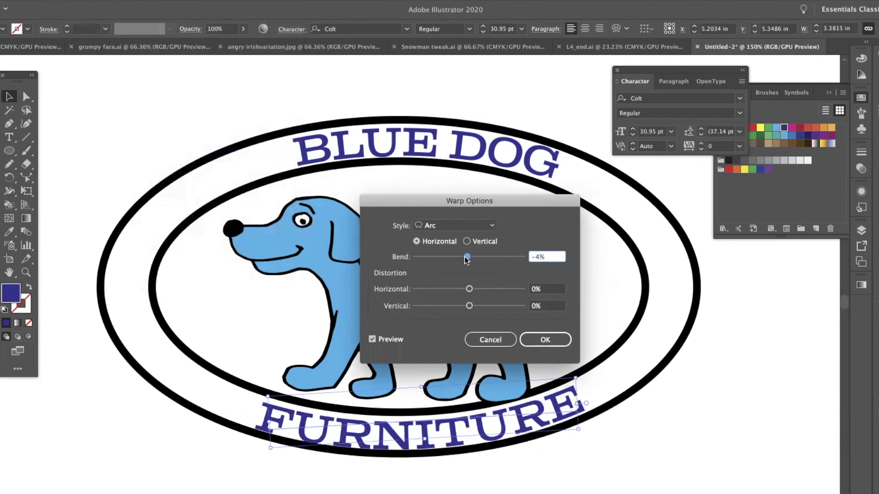
{"action": "left_click", "coordinate": [545, 339]}
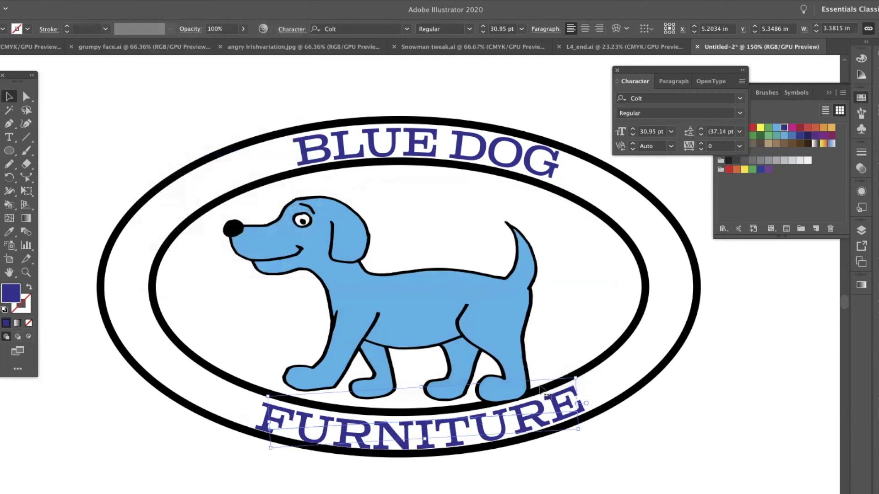
{"action": "key", "text": "Up"}
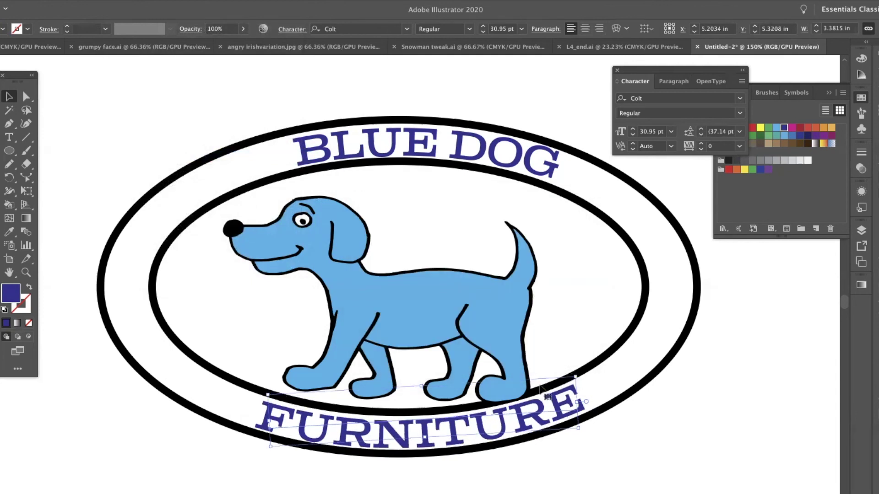
Step: Nudge FURNITURE back down, deselect it and fit the whole artboard in view
{"action": "key", "text": "Down"}
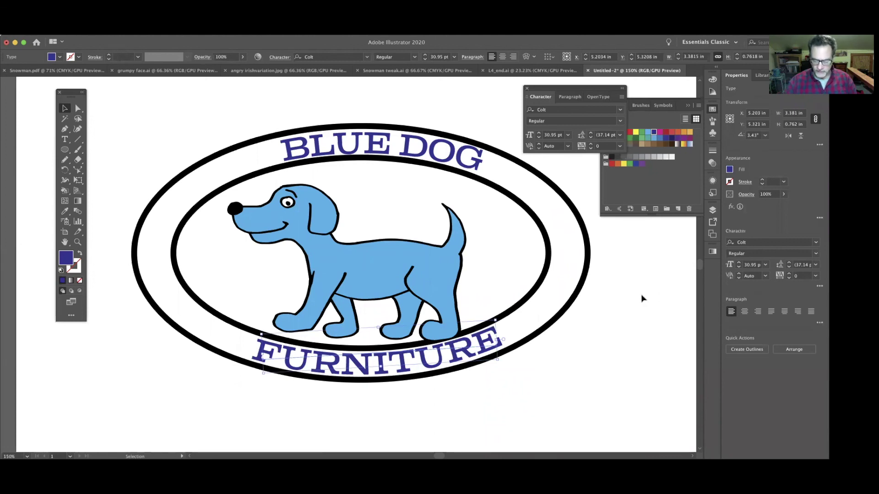
{"action": "left_click", "coordinate": [67, 108]}
{"action": "left_click", "coordinate": [110, 101]}
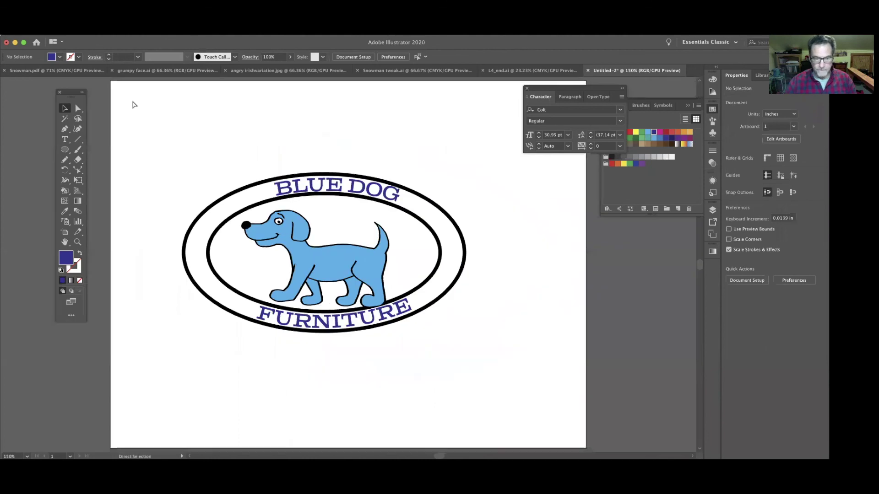
{"action": "key", "text": "super+0"}
Step: Paint a wavy dark-blue Paintbrush stroke across the artboard above the logo
{"action": "left_click", "coordinate": [78, 149]}
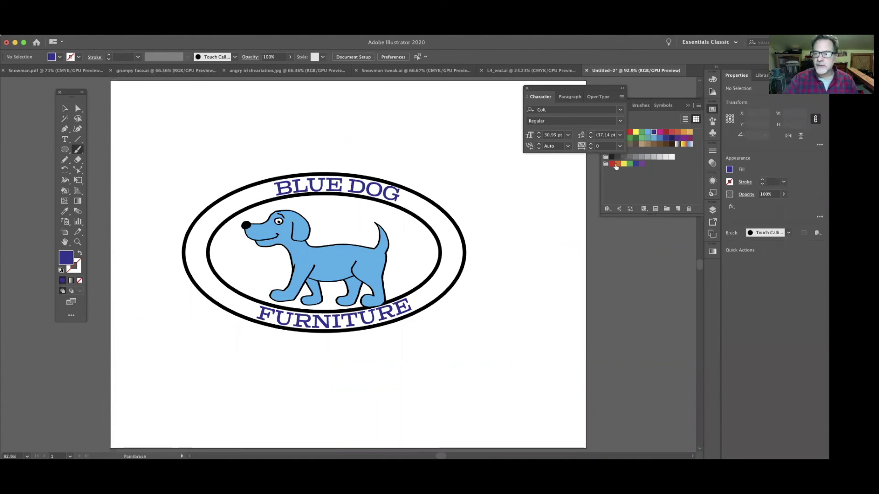
{"action": "left_click", "coordinate": [80, 254]}
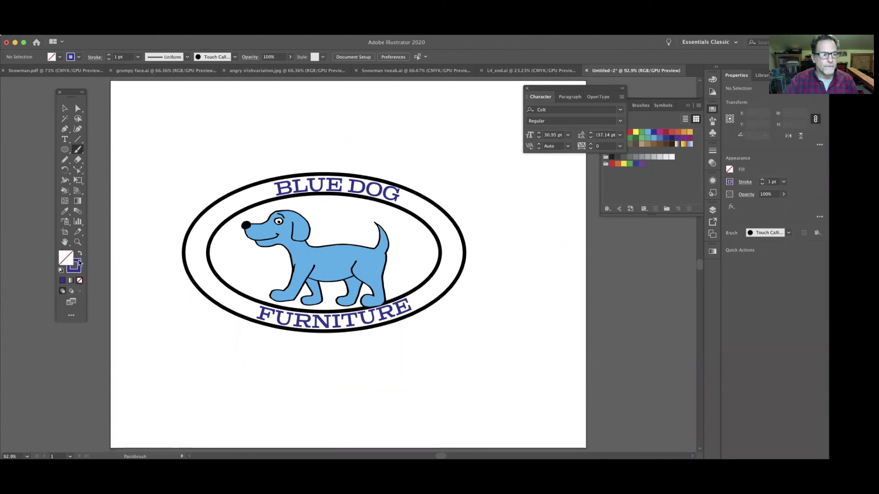
{"action": "mouse_move", "coordinate": [221, 164]}
{"action": "left_mouse_down"}
{"action": "mouse_move", "coordinate": [251, 145]}
{"action": "mouse_move", "coordinate": [315, 153]}
{"action": "mouse_move", "coordinate": [356, 128]}
{"action": "mouse_move", "coordinate": [394, 134]}
{"action": "mouse_move", "coordinate": [448, 182]}
{"action": "mouse_move", "coordinate": [458, 177]}
{"action": "mouse_move", "coordinate": [462, 150]}
{"action": "left_mouse_up"}
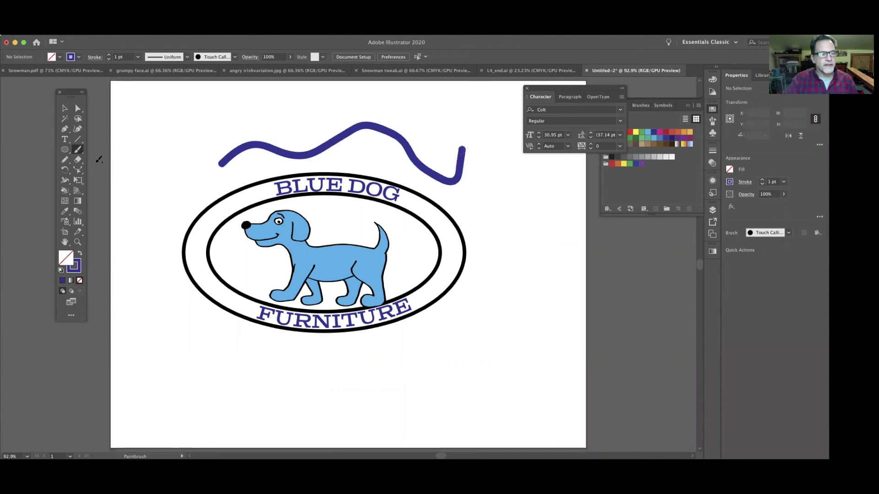
{"action": "left_click", "coordinate": [65, 140]}
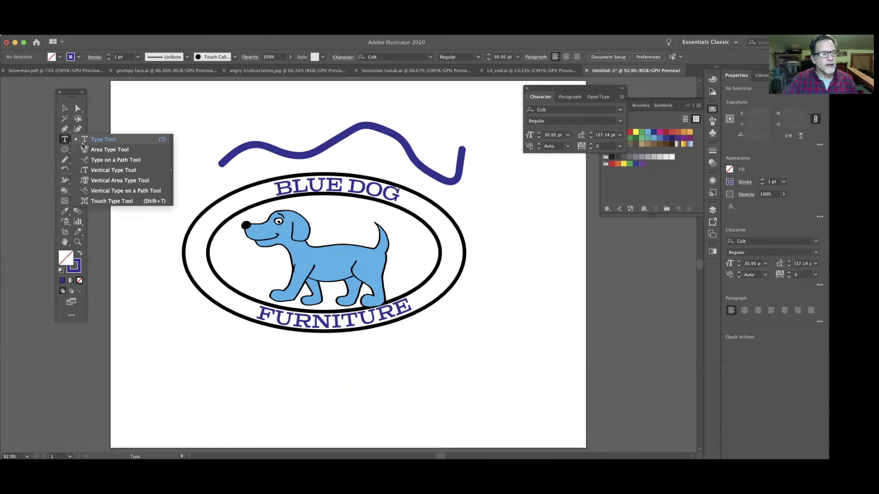
Step: Type 'BLUE DOG LIKES THE' along the wavy line, widening the gap after BLUE
{"action": "left_click", "coordinate": [95, 160]}
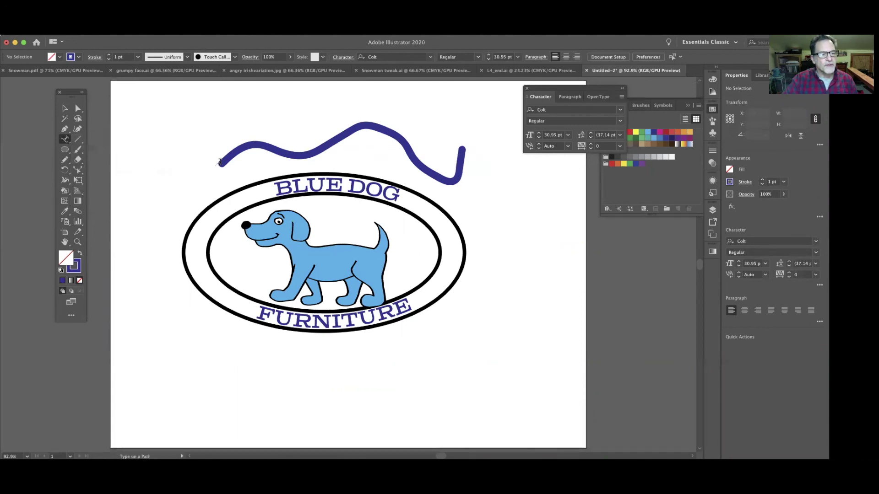
{"action": "left_click", "coordinate": [221, 161]}
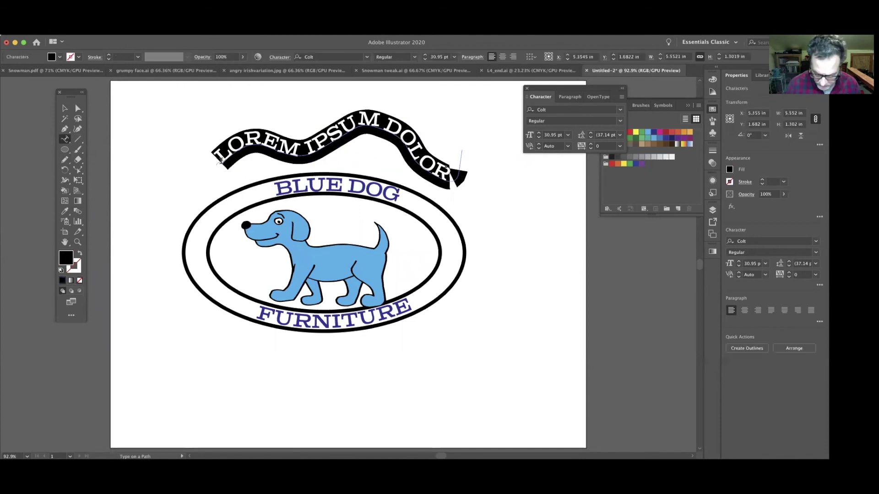
{"action": "type", "text": "BLUE"}
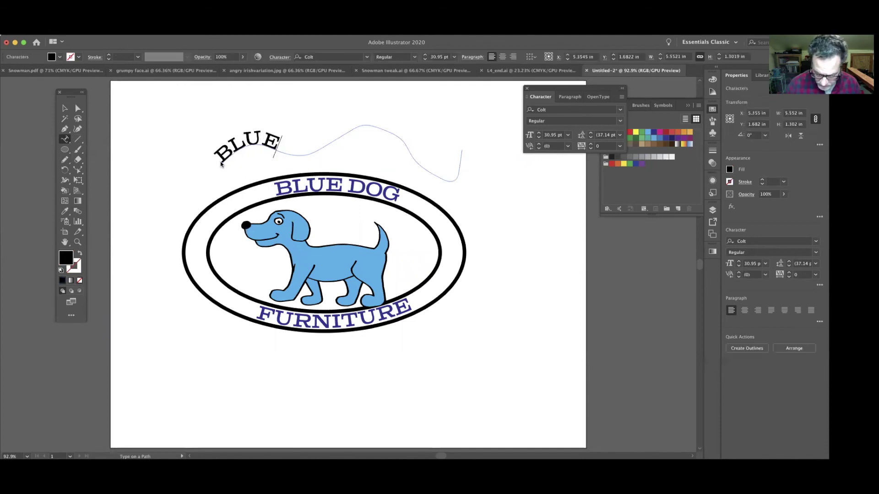
{"action": "type", "text": " DOG LIKES THE"}
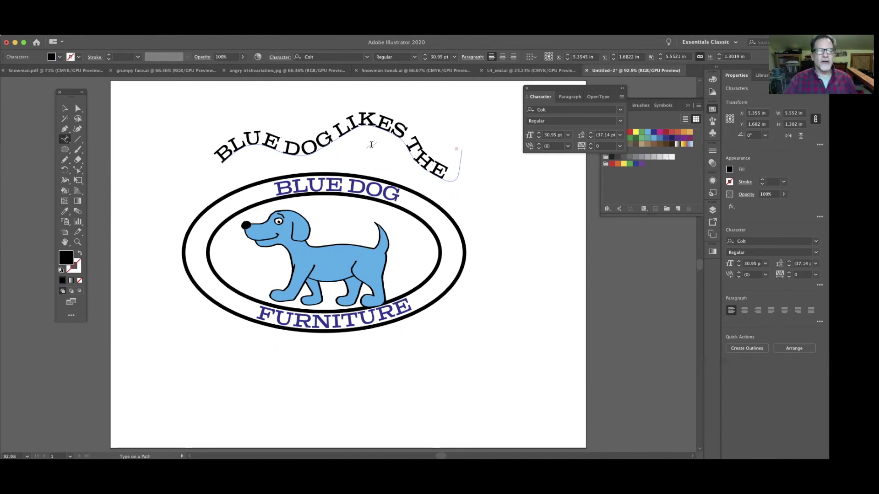
{"action": "left_click", "coordinate": [284, 148]}
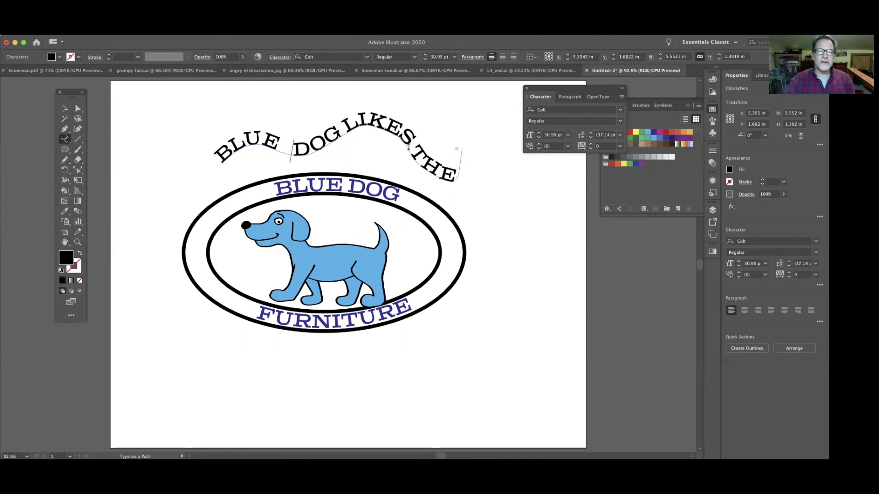
{"action": "left_click", "coordinate": [409, 147]}
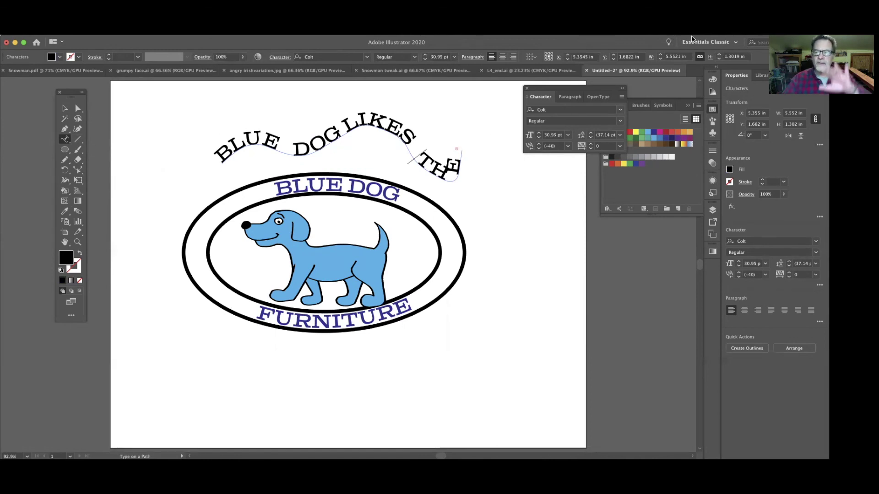
{"action": "key", "text": "Escape"}
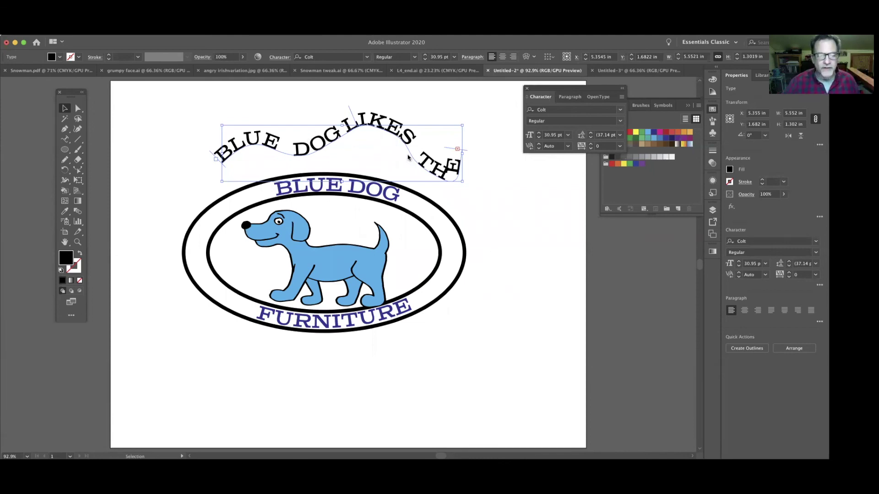
Step: Select the curved 'BLUE DOG LIKES THE' path text and delete it
{"action": "left_click", "coordinate": [126, 96]}
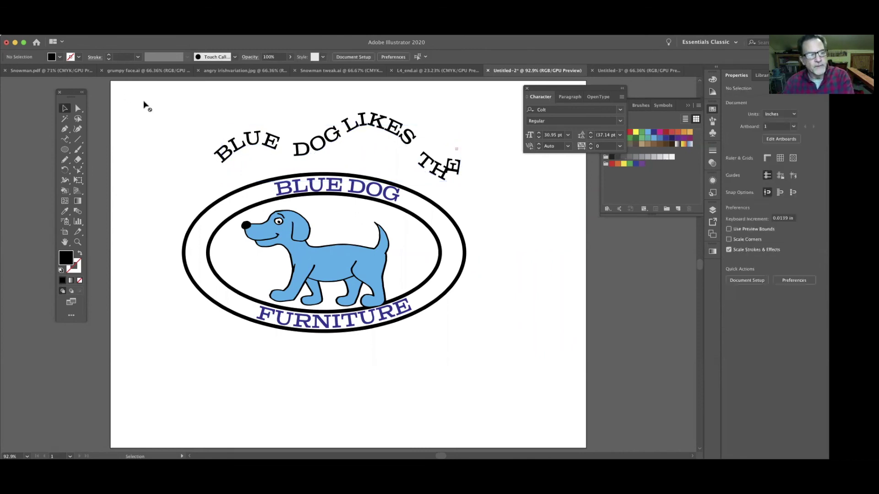
{"action": "left_click", "coordinate": [276, 137]}
{"action": "key", "text": "Delete"}
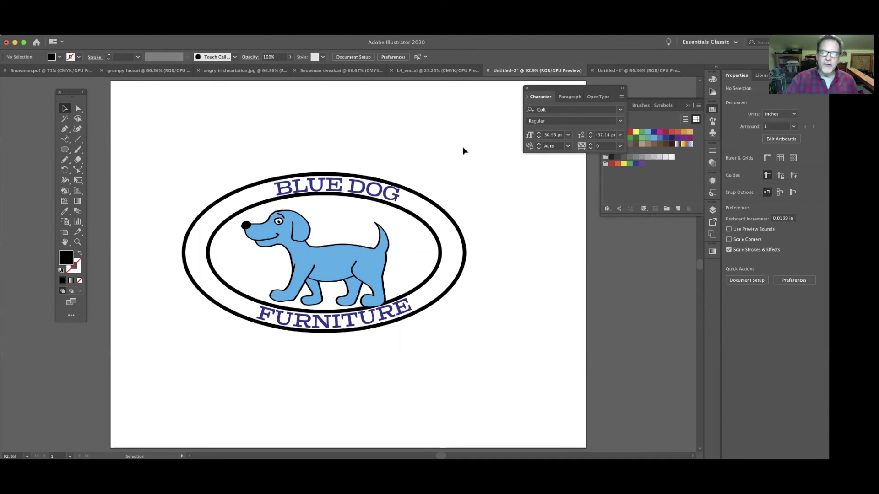
Step: In the Untitled-3 document, Image Trace the pirate boy sketch with Make and Expand
{"action": "left_click", "coordinate": [618, 71]}
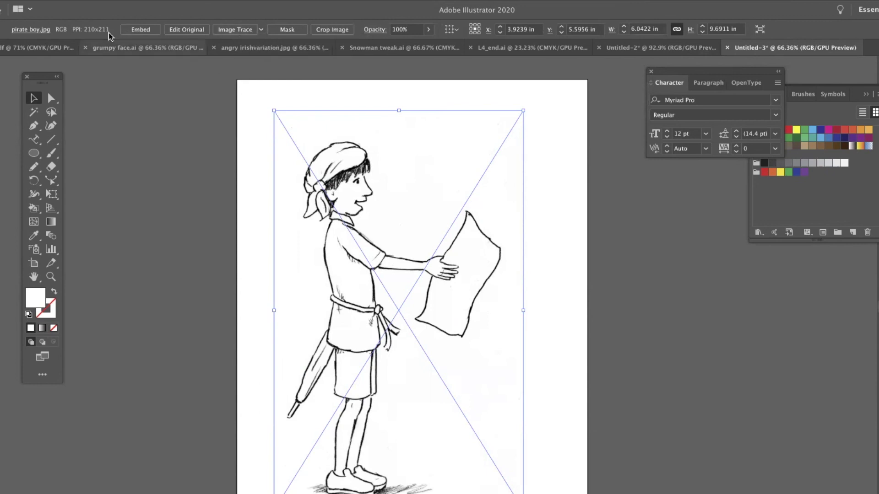
{"action": "left_click", "coordinate": [83, 0]}
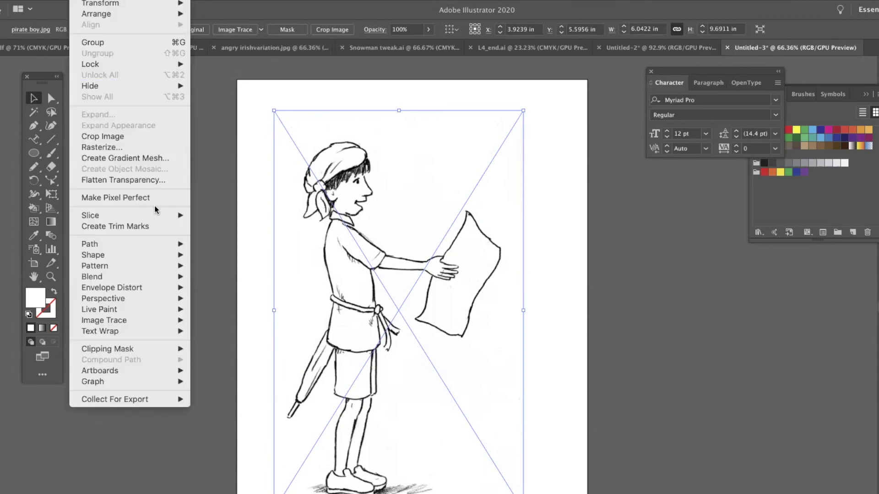
{"action": "mouse_move", "coordinate": [182, 322]}
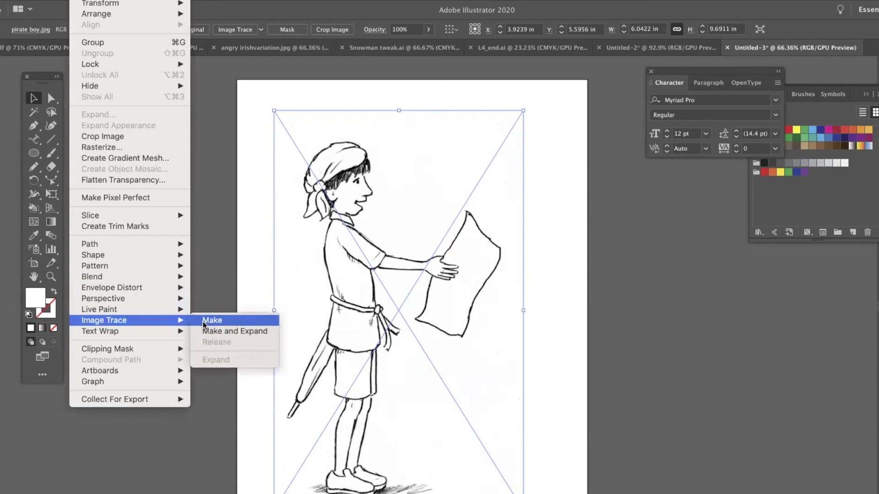
{"action": "left_click", "coordinate": [210, 331]}
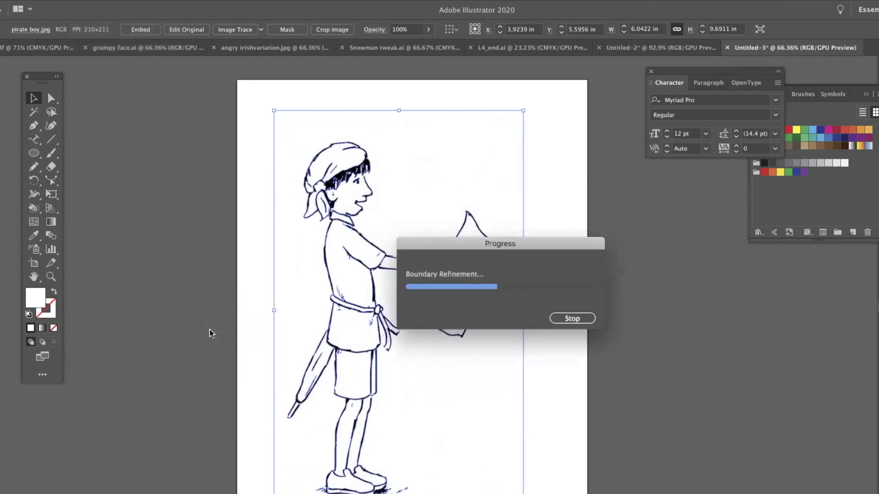
{"action": "left_click", "coordinate": [263, 93]}
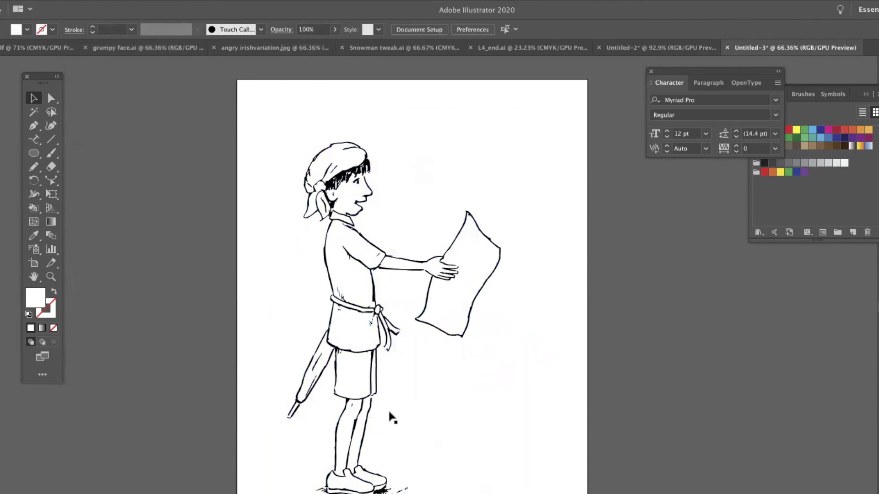
Step: Retrace the pirate boy with the Sketched Art preset instead of Silhouettes, then return to Untitled-2
{"action": "left_click", "coordinate": [393, 341]}
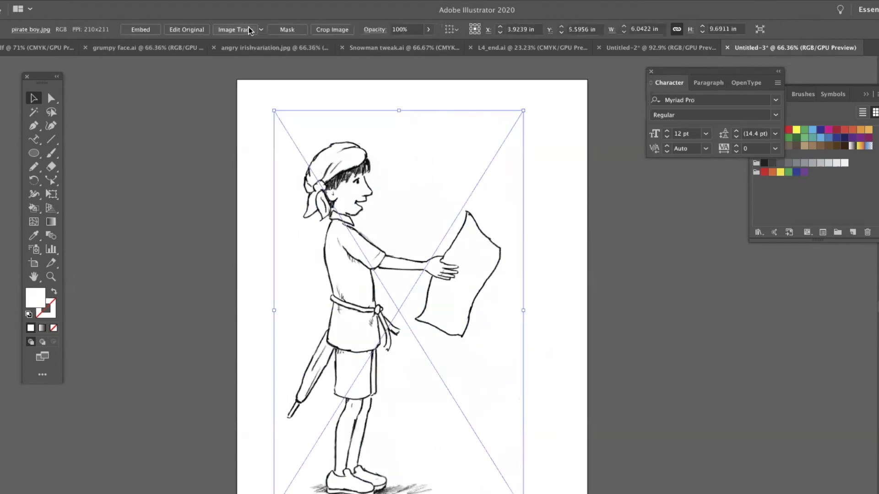
{"action": "left_click", "coordinate": [262, 29]}
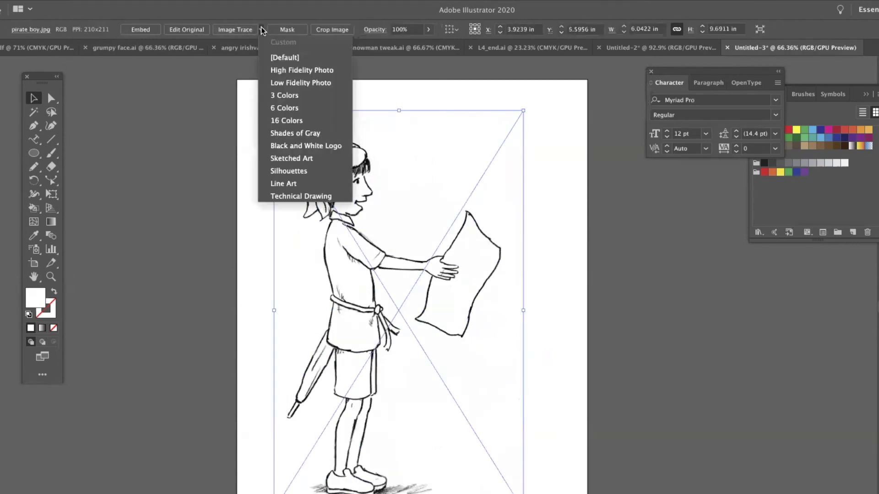
{"action": "left_click", "coordinate": [300, 173]}
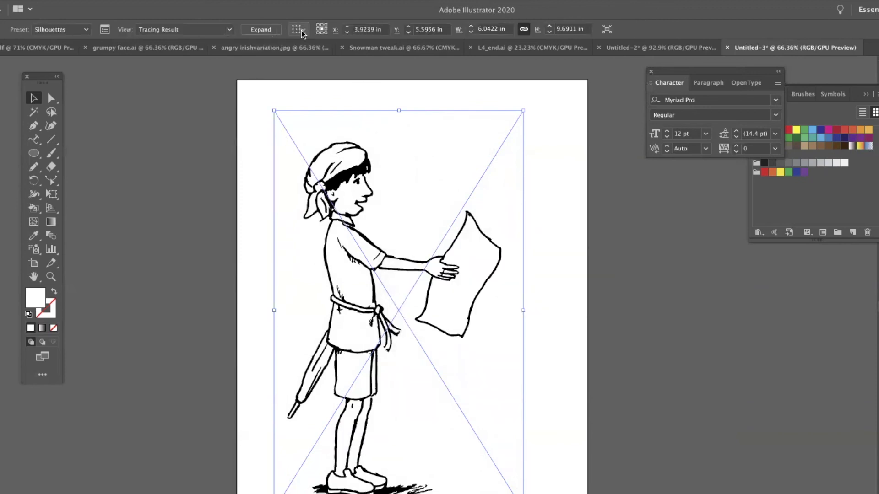
{"action": "key", "text": "ctrl+z"}
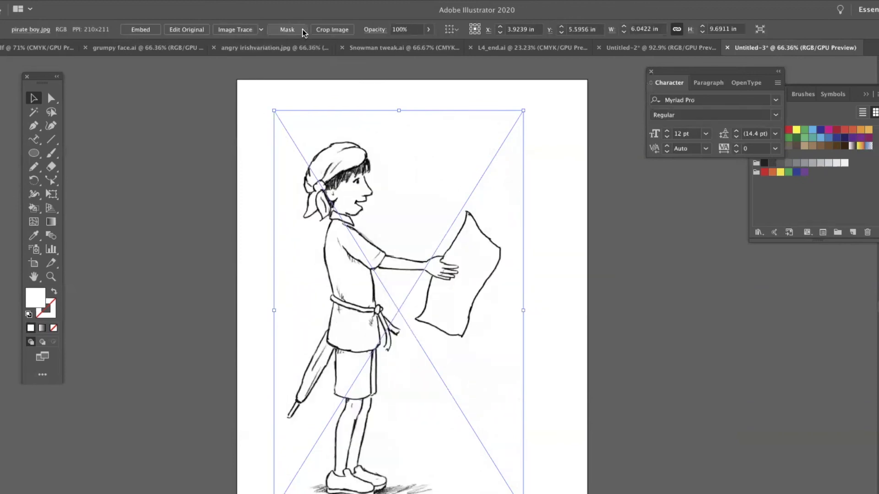
{"action": "left_click", "coordinate": [261, 30]}
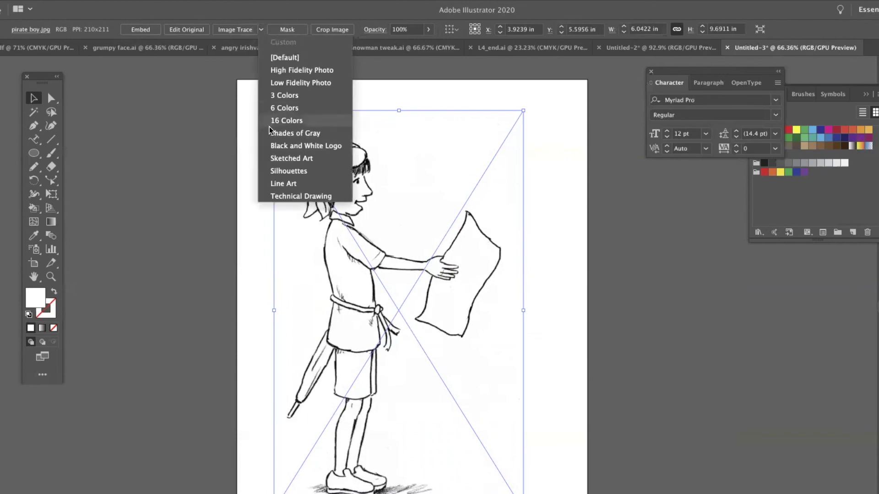
{"action": "left_click", "coordinate": [275, 162]}
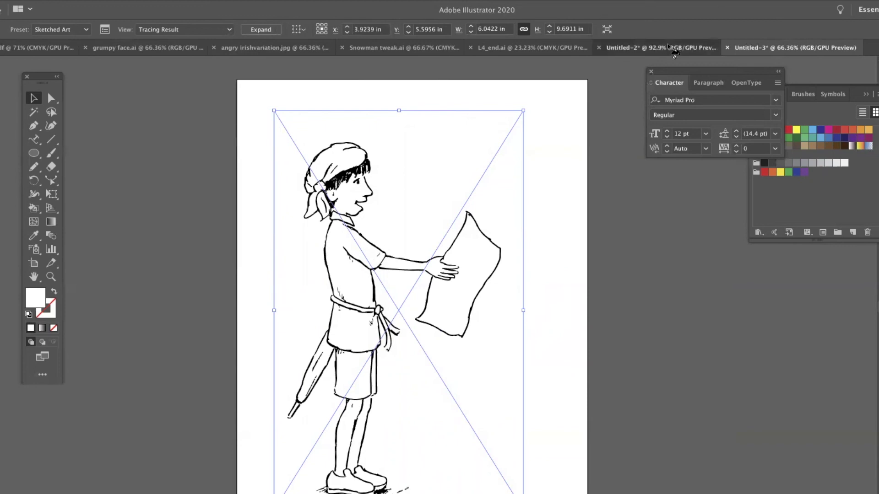
{"action": "left_click", "coordinate": [675, 50]}
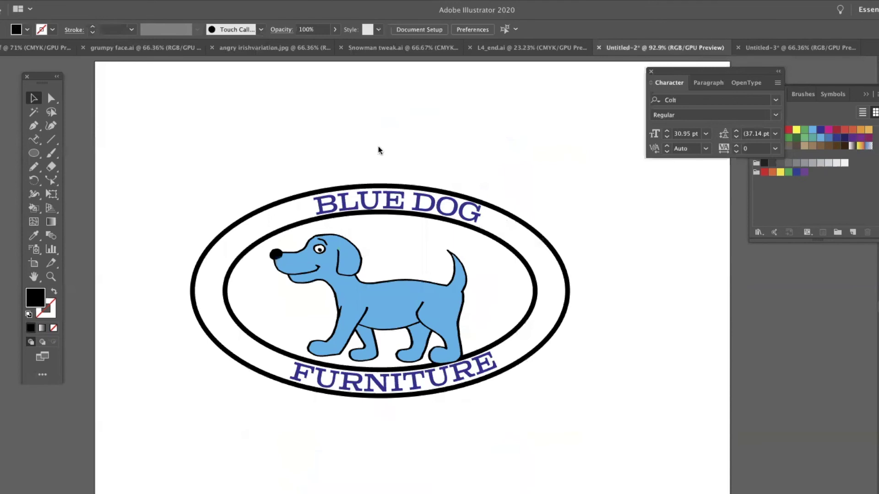